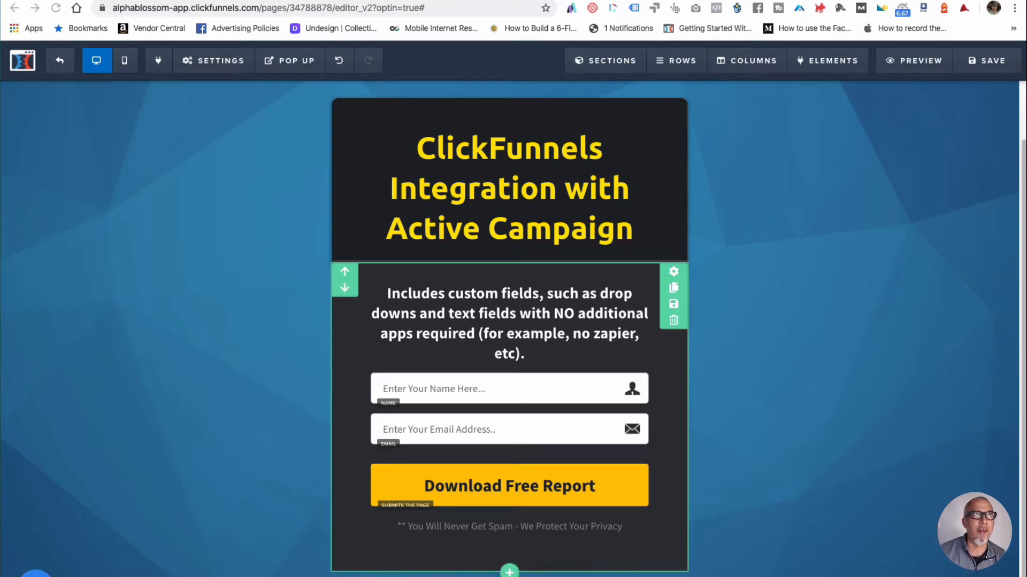
- Check the ClickFunnels help article on e-mail integrations for the form fields that pass over to ActiveCampaign
click(179, 1)
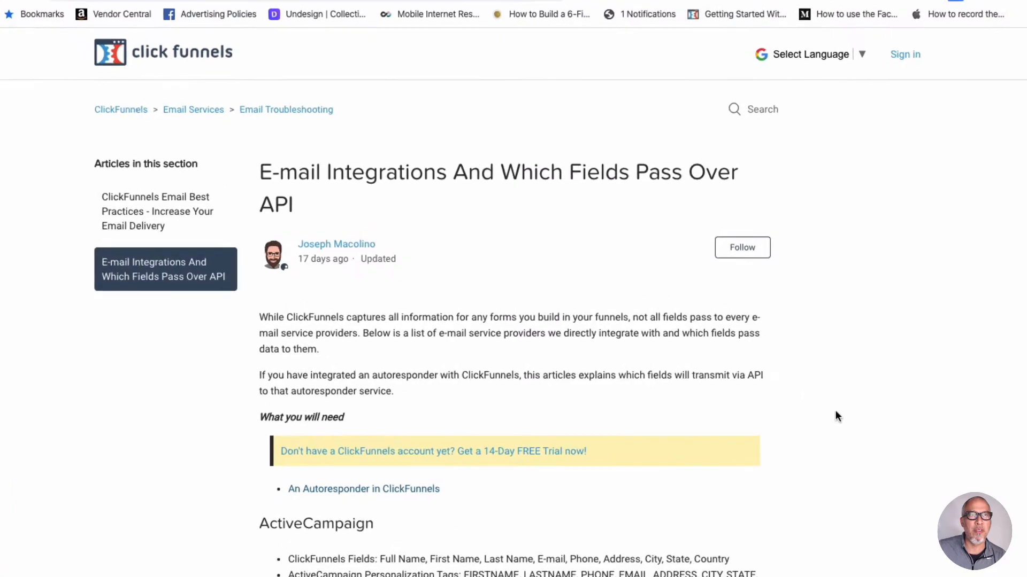
scroll(784, 521, down, 8)
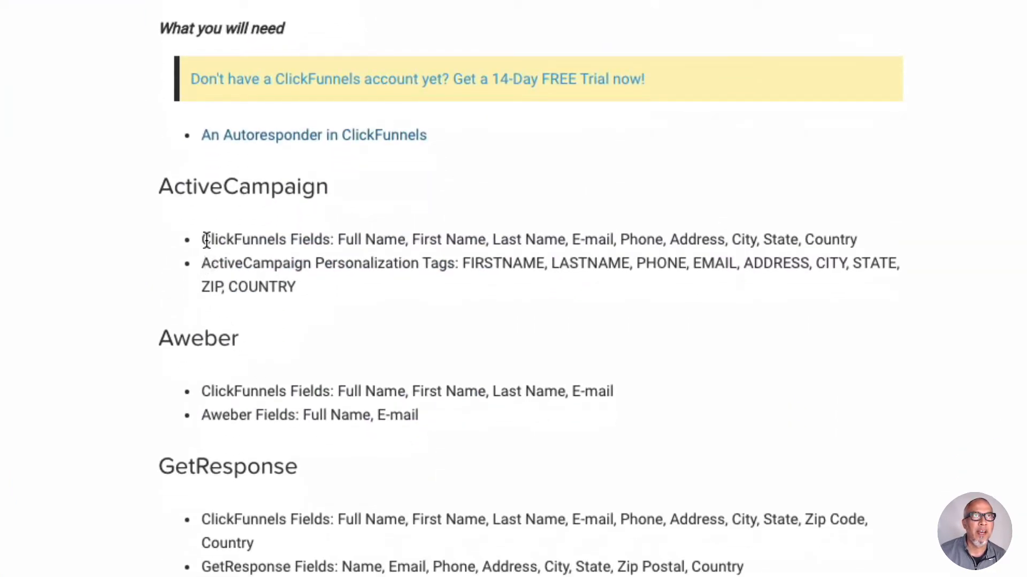
drag(203, 239, 862, 255)
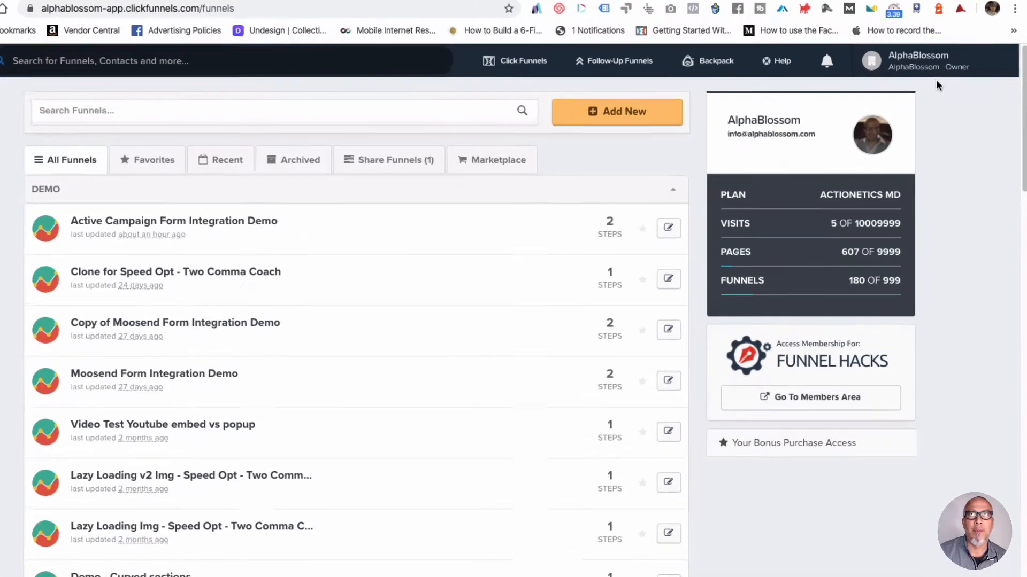
- Start adding a new HTML Form integration in the account's API integrations
click(946, 64)
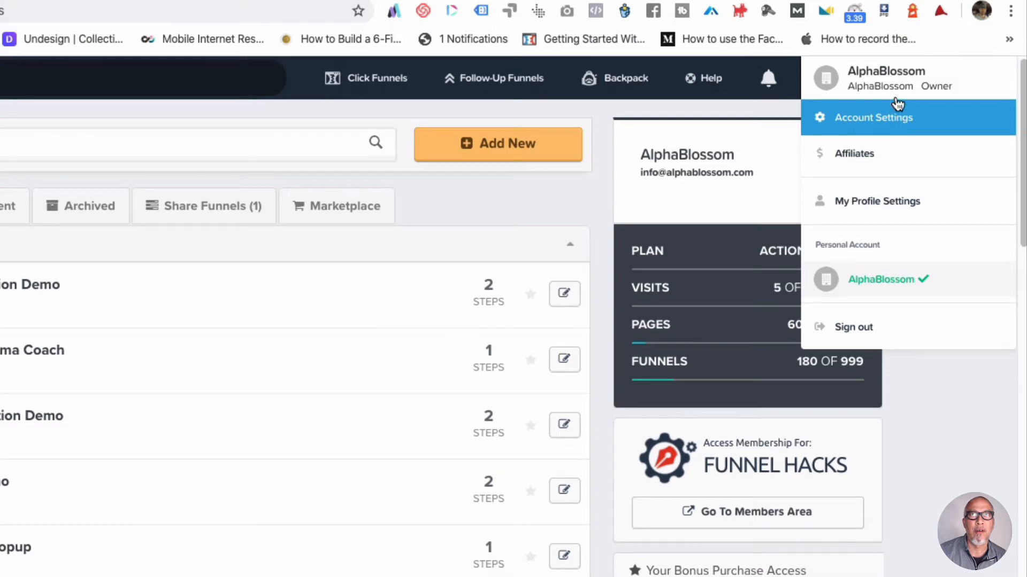
click(898, 121)
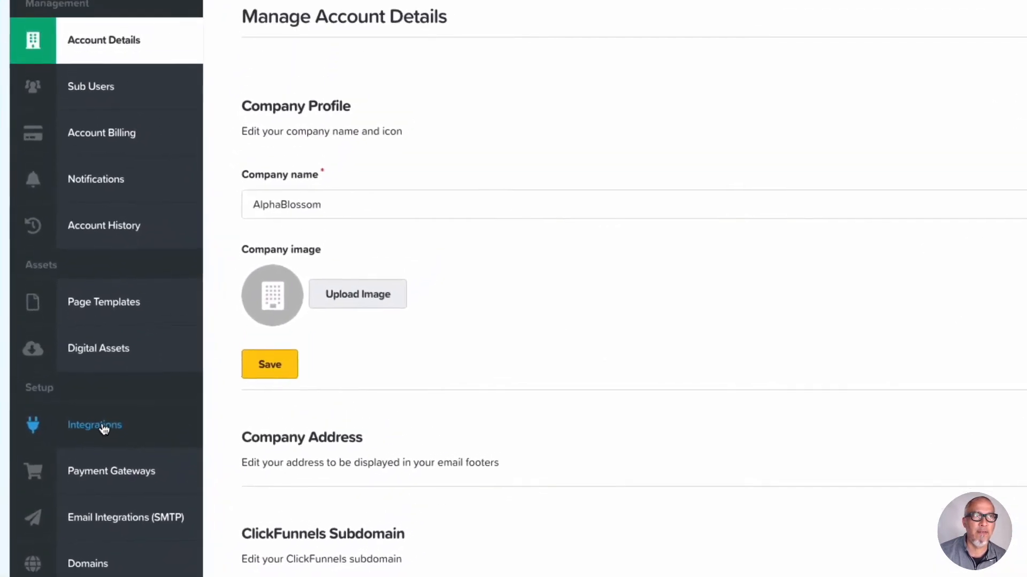
click(103, 427)
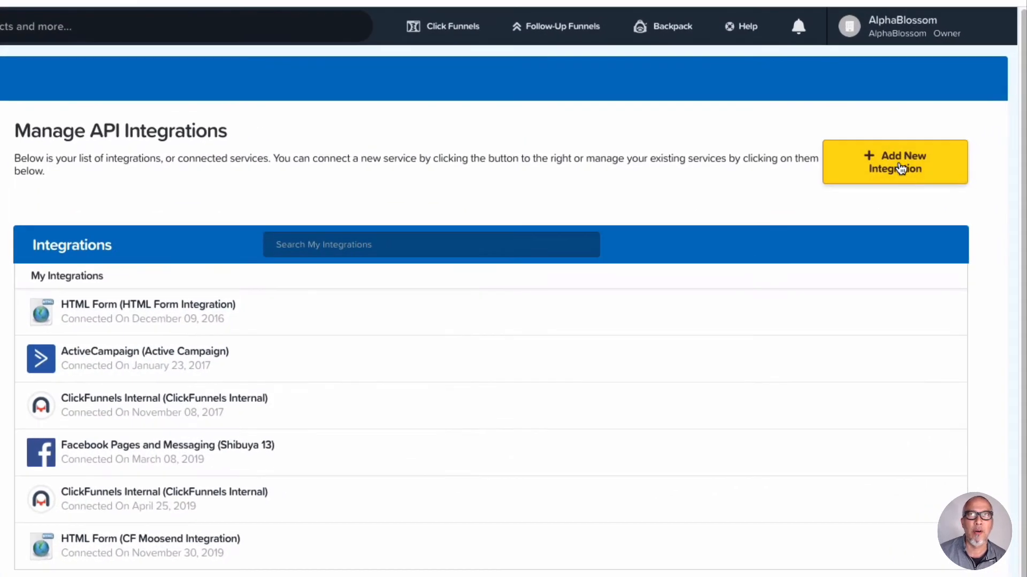
click(901, 169)
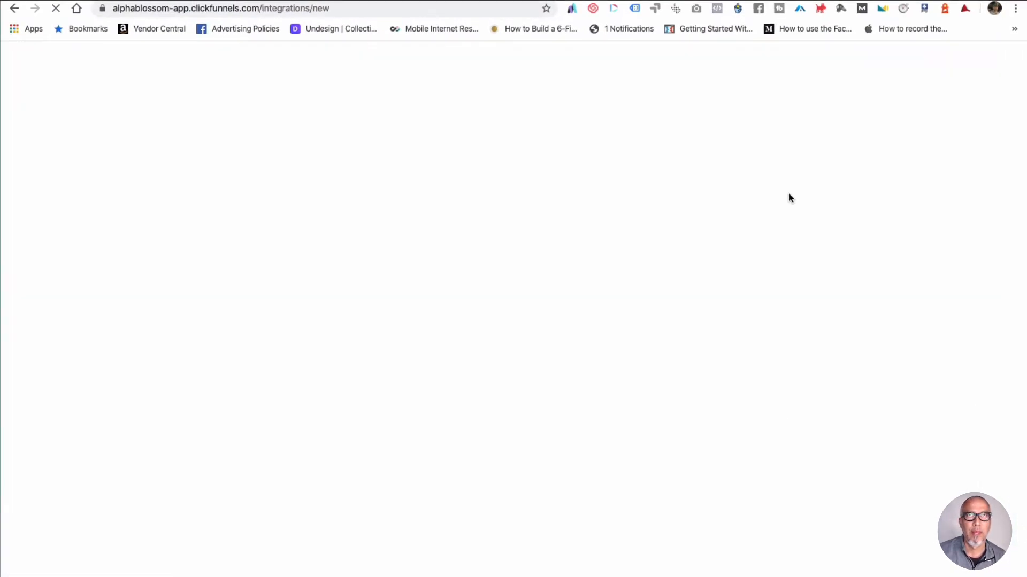
scroll(440, 500, down, 5)
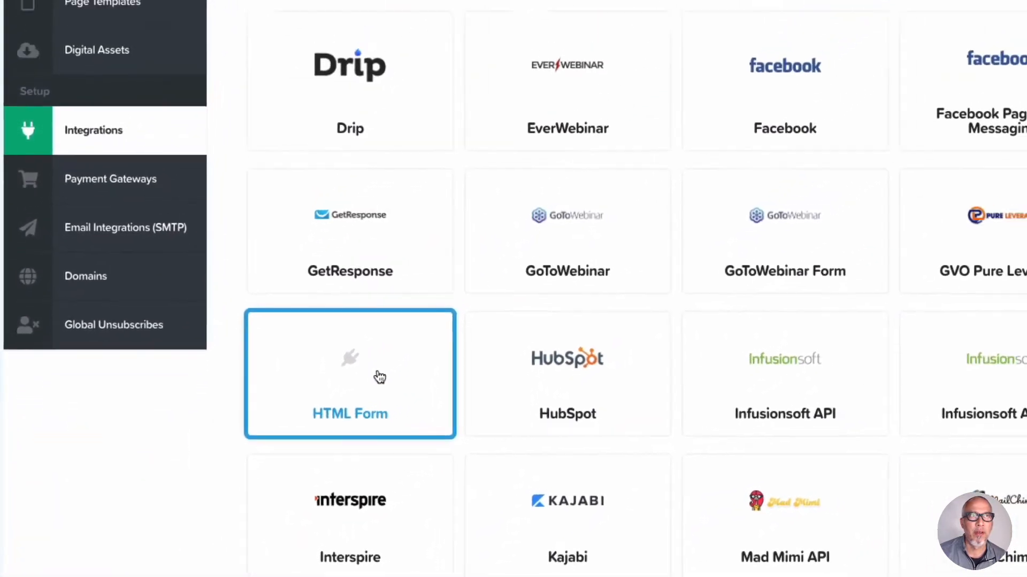
click(377, 377)
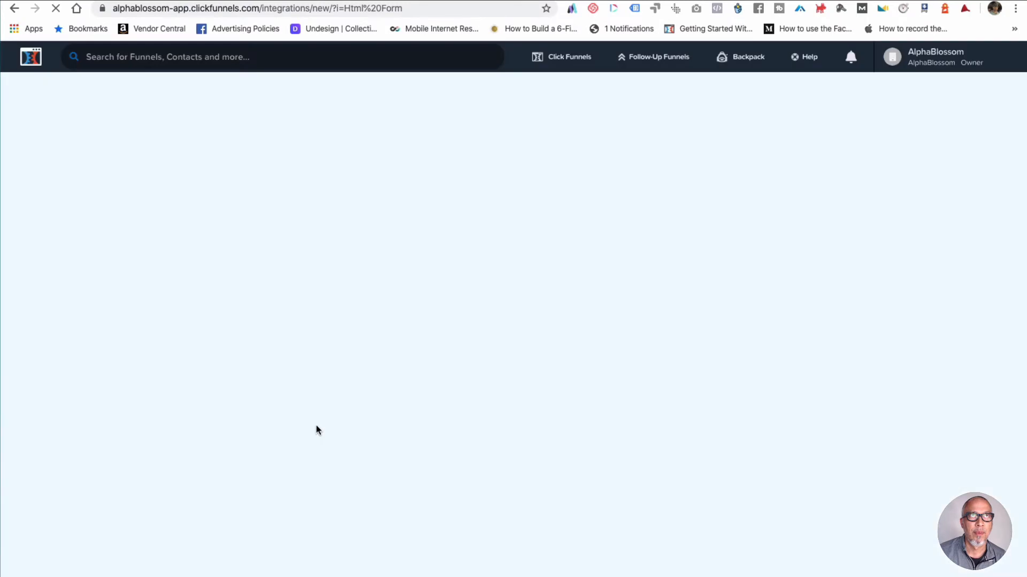
- Enter "My new HTML integration" as the integration nickname
click(279, 218)
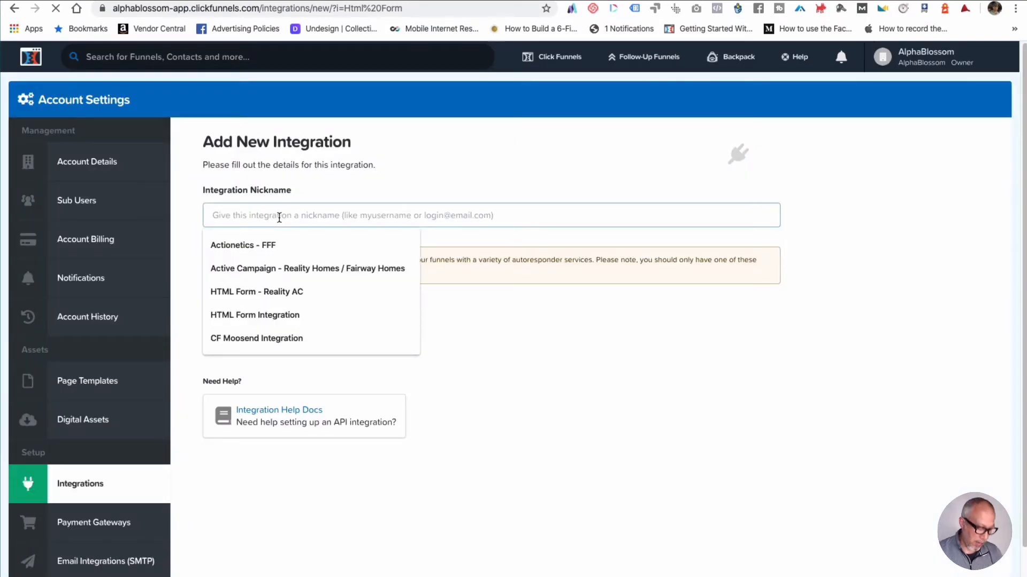
text(My new HTM)
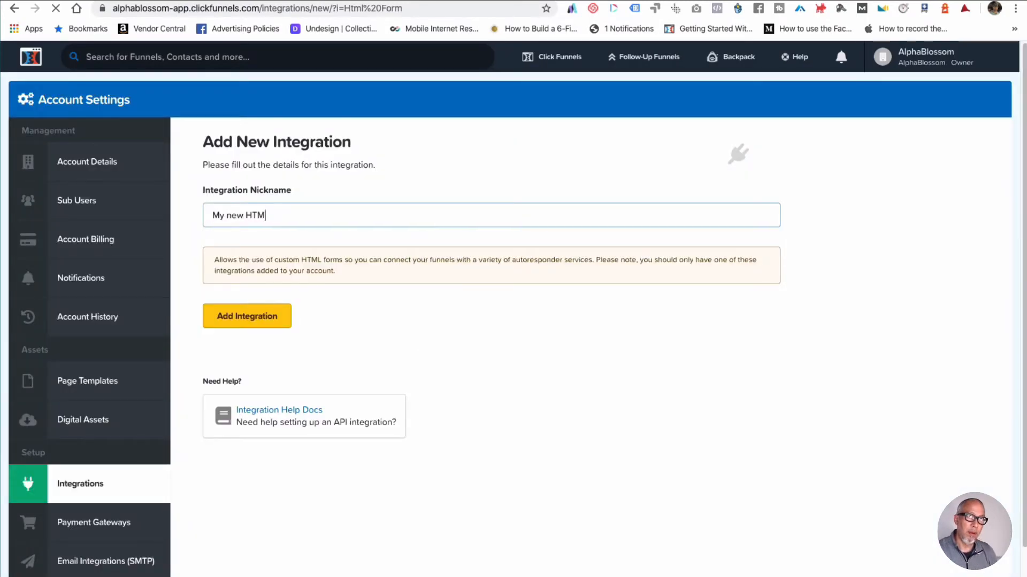
text(L i)
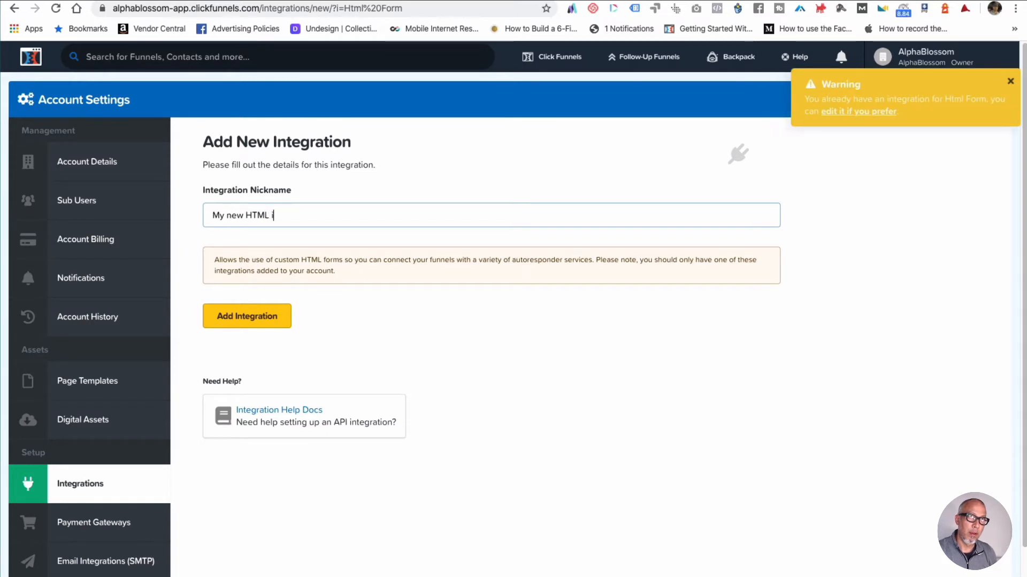
text(ntegration)
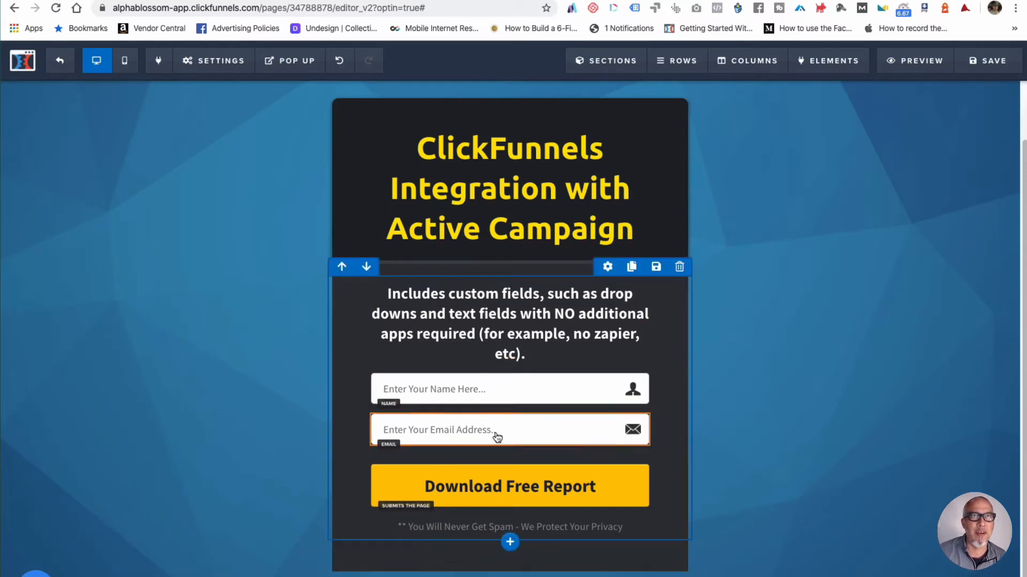
- Add a sub-headline below the email field of the opt-in page and replace its text with "Do you already have a ClickFunnels Account?"
mouse_move(496, 435)
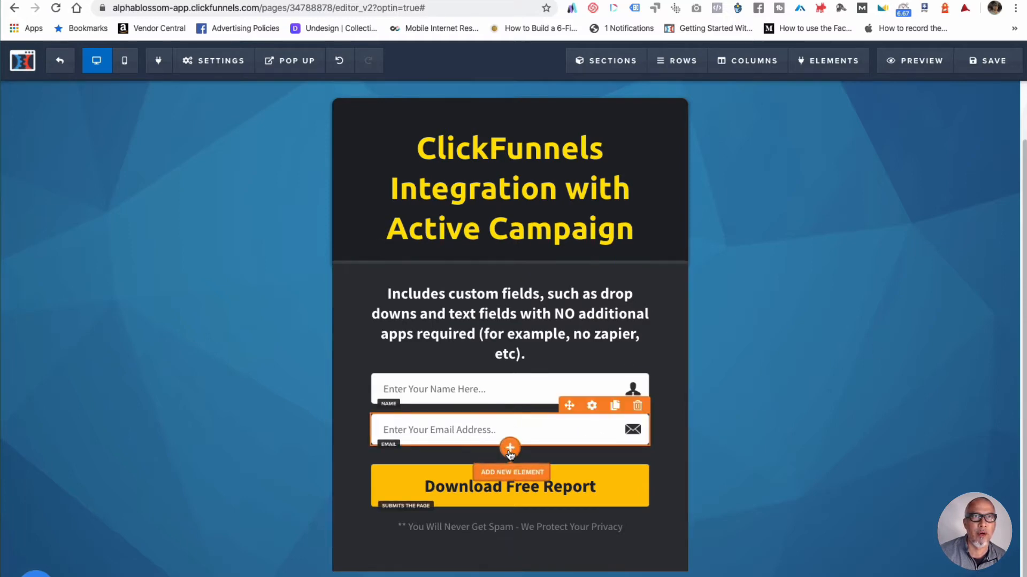
click(510, 449)
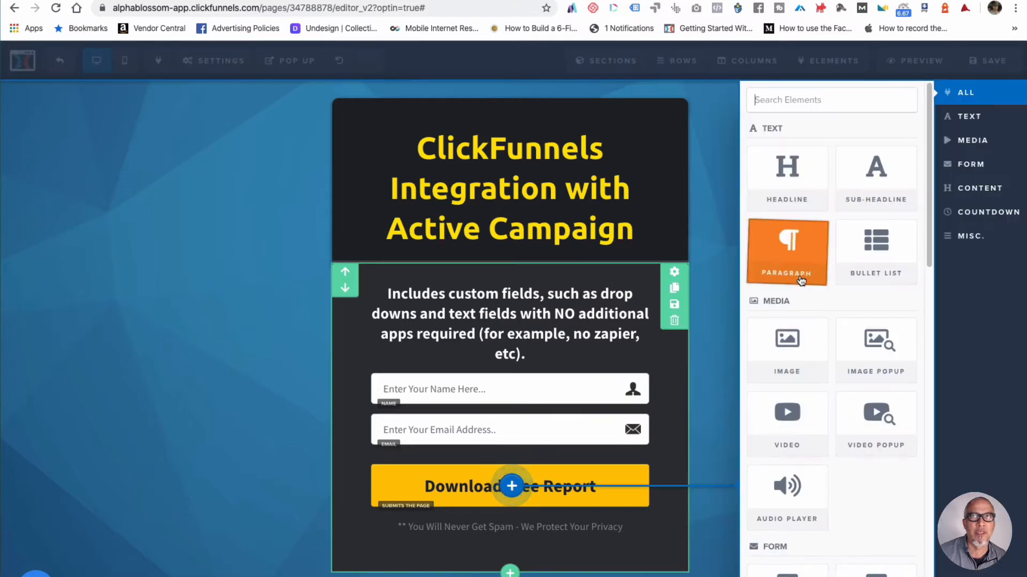
click(875, 177)
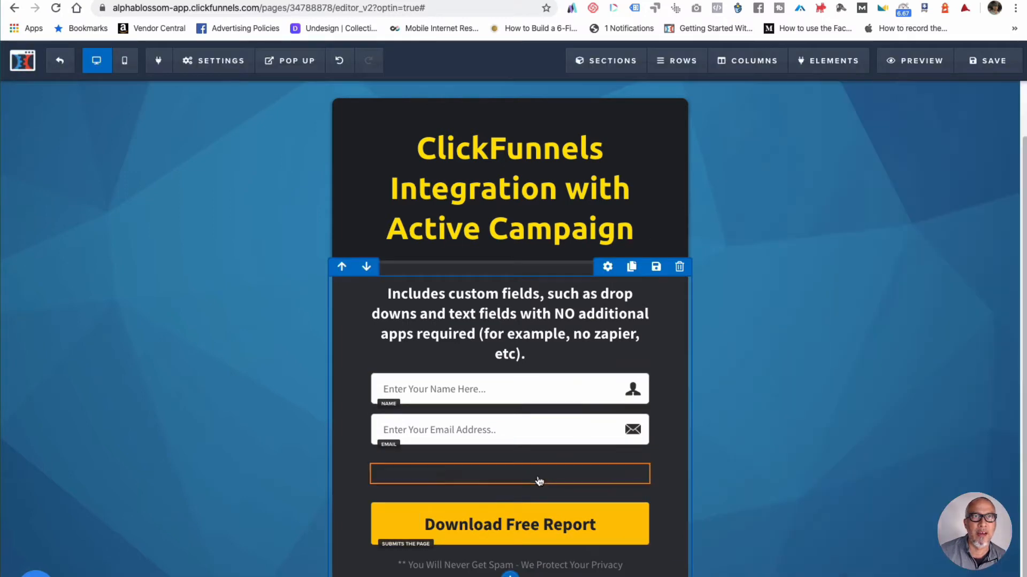
click(535, 470)
drag(633, 471, 354, 463)
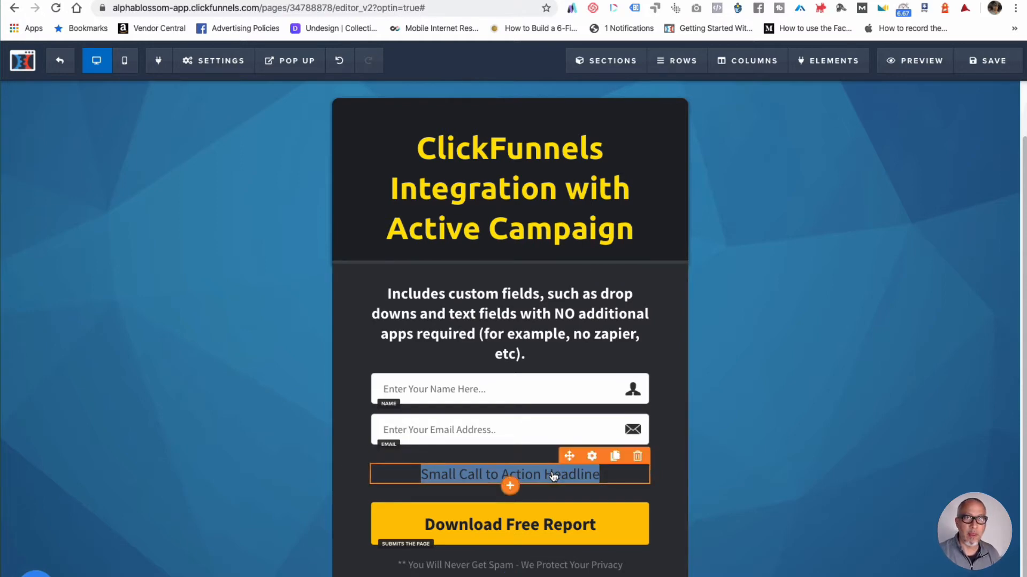
key(BackSpace)
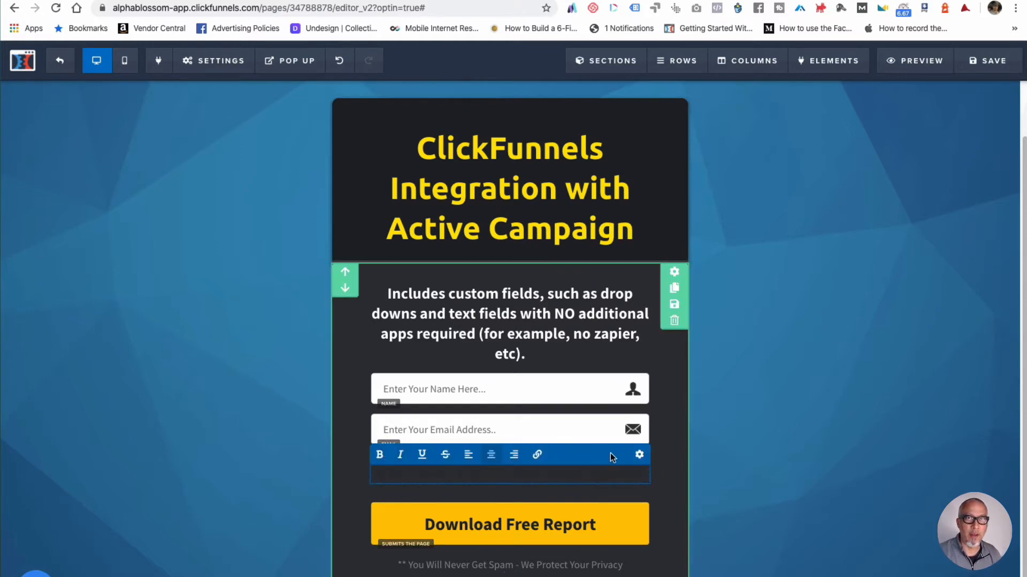
- Set the new sub-headline's text color to white (#ffffff) and its font size to 16
click(639, 455)
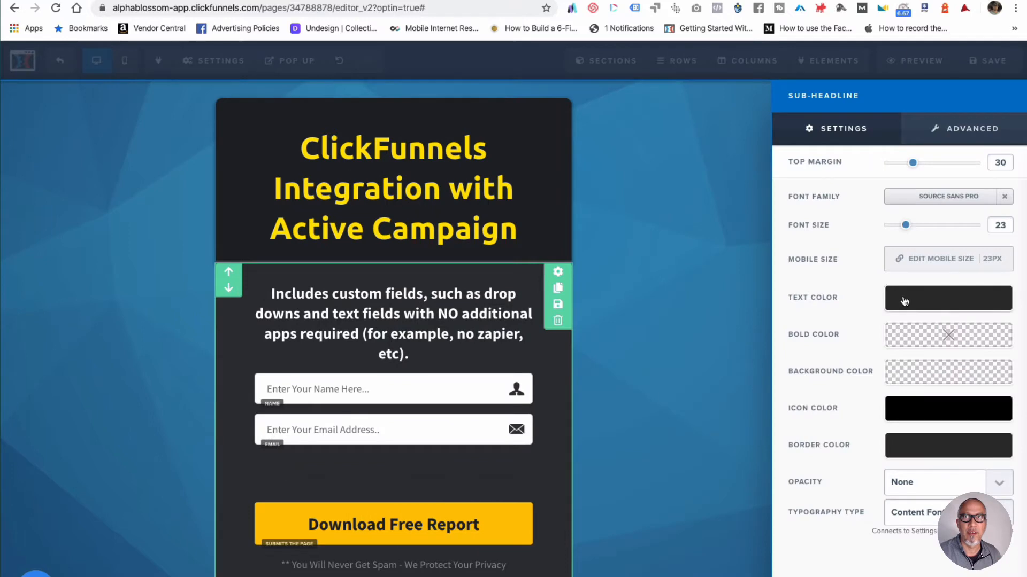
click(904, 301)
click(872, 344)
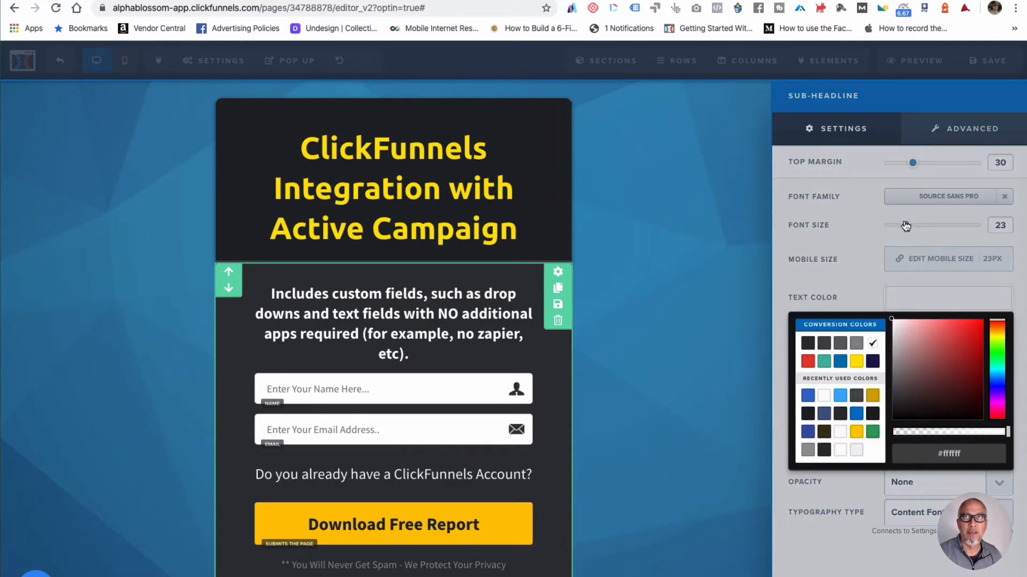
drag(905, 225, 894, 230)
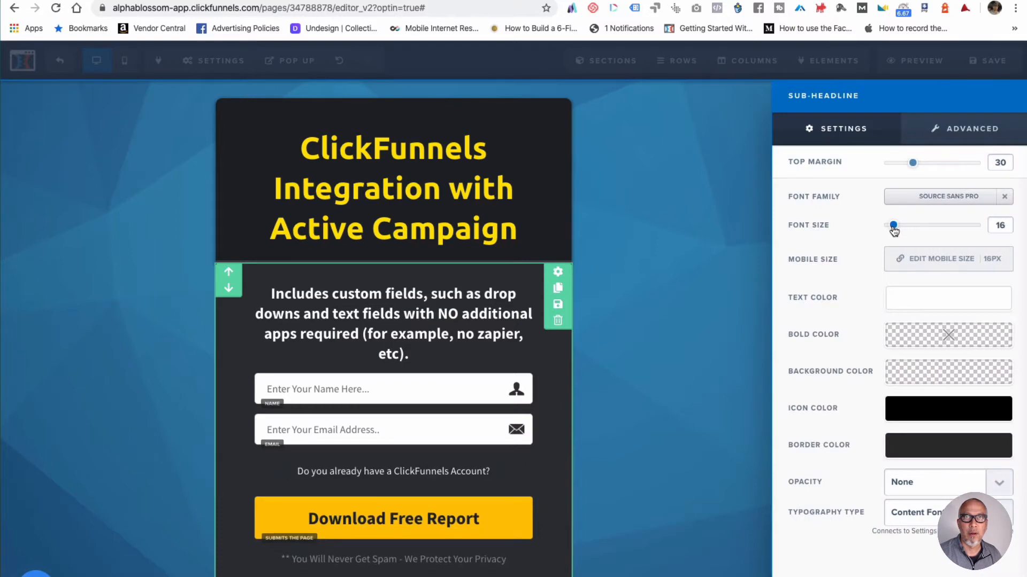
click(473, 485)
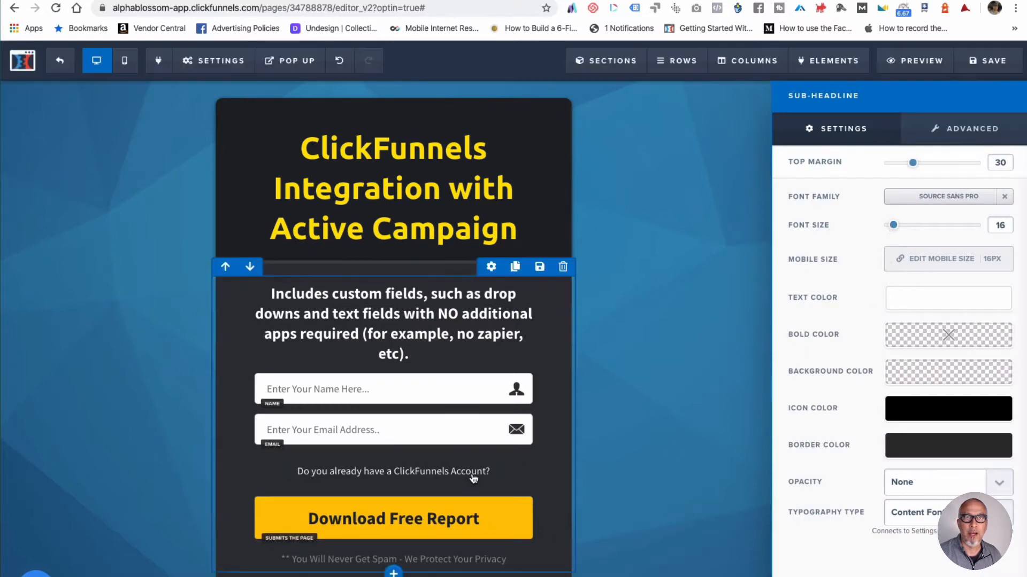
- Left-align the ClickFunnels account question and set its top margin to 15
click(469, 470)
click(469, 457)
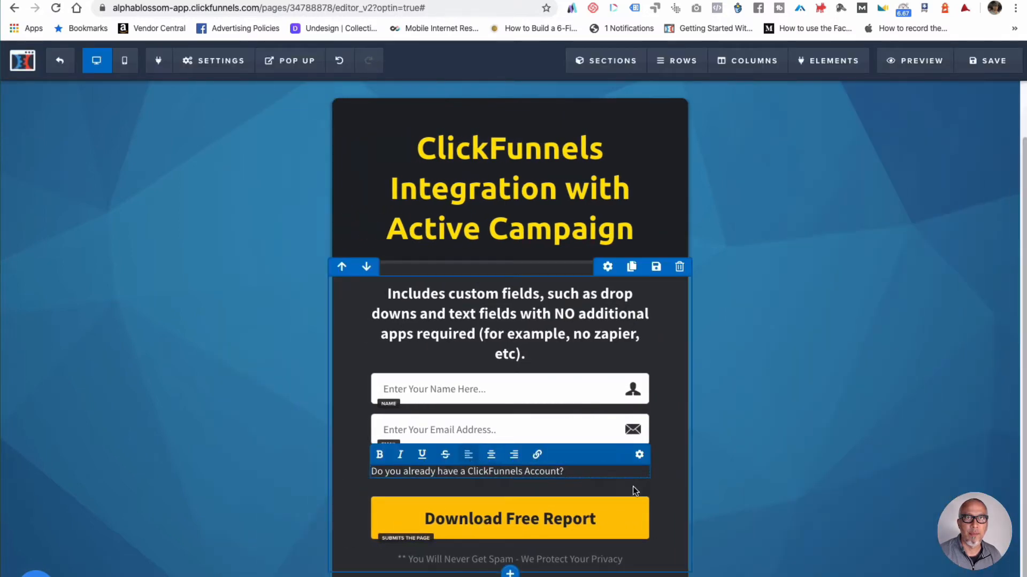
click(662, 445)
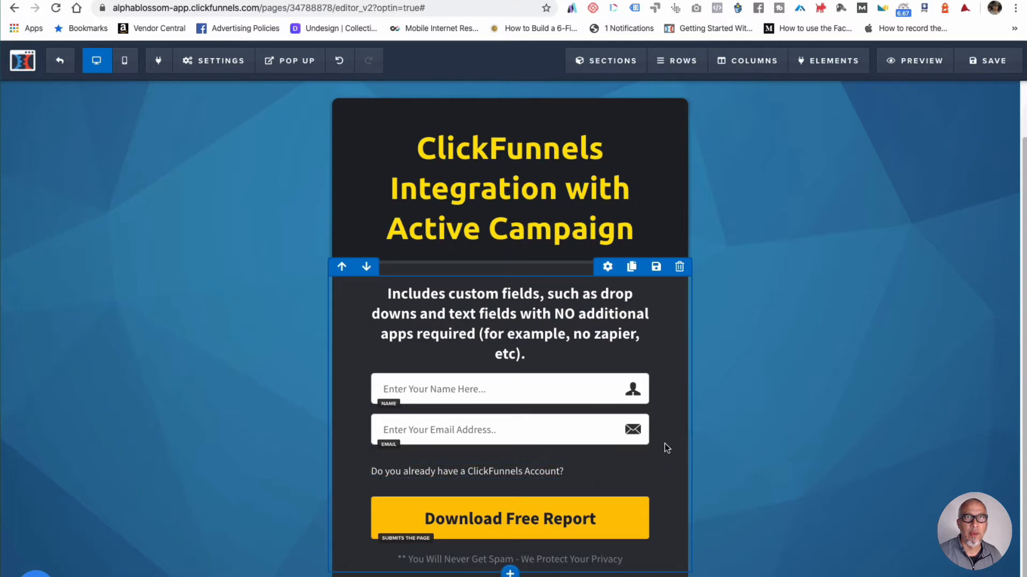
click(575, 473)
click(639, 455)
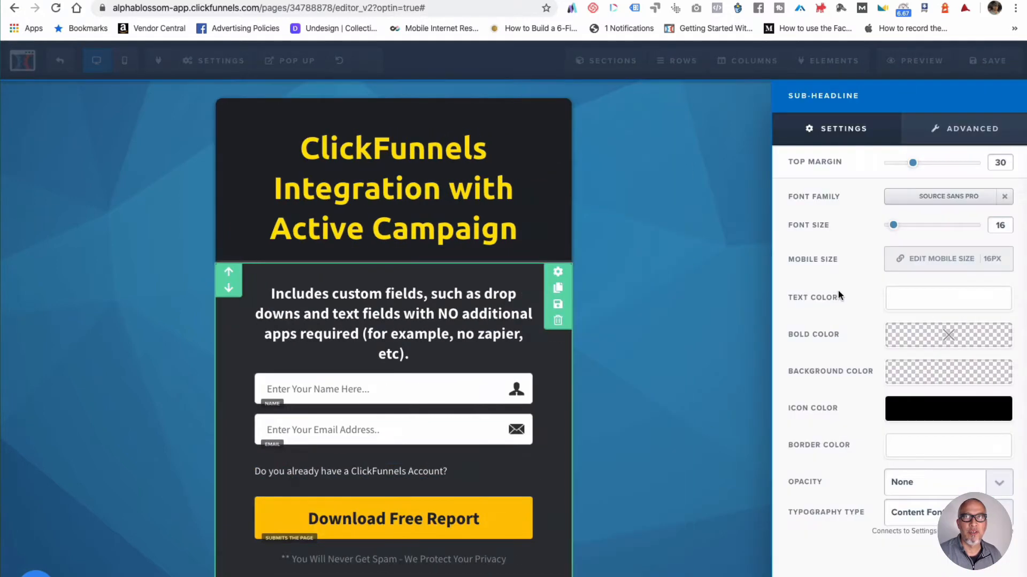
drag(916, 164, 899, 168)
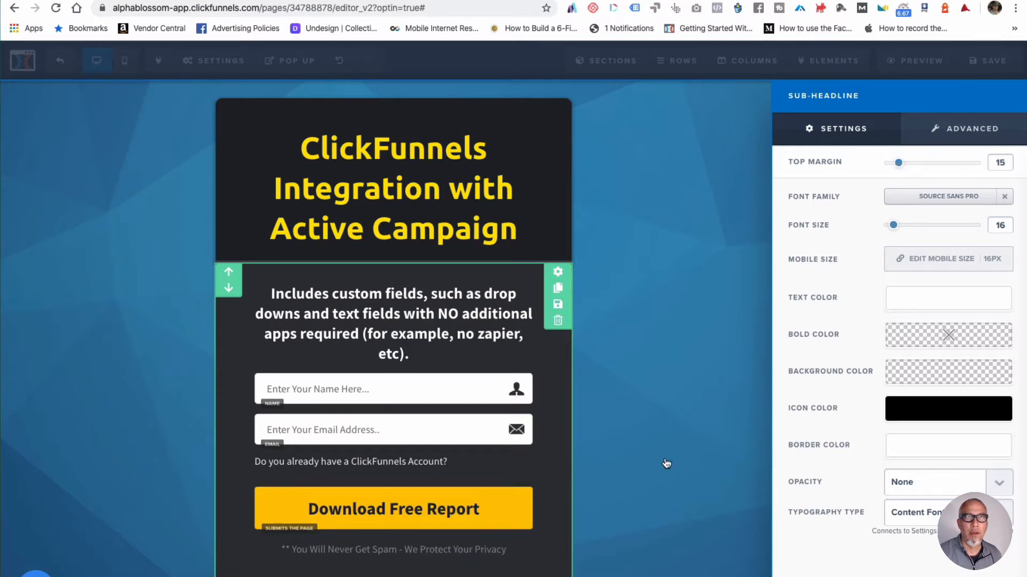
click(391, 475)
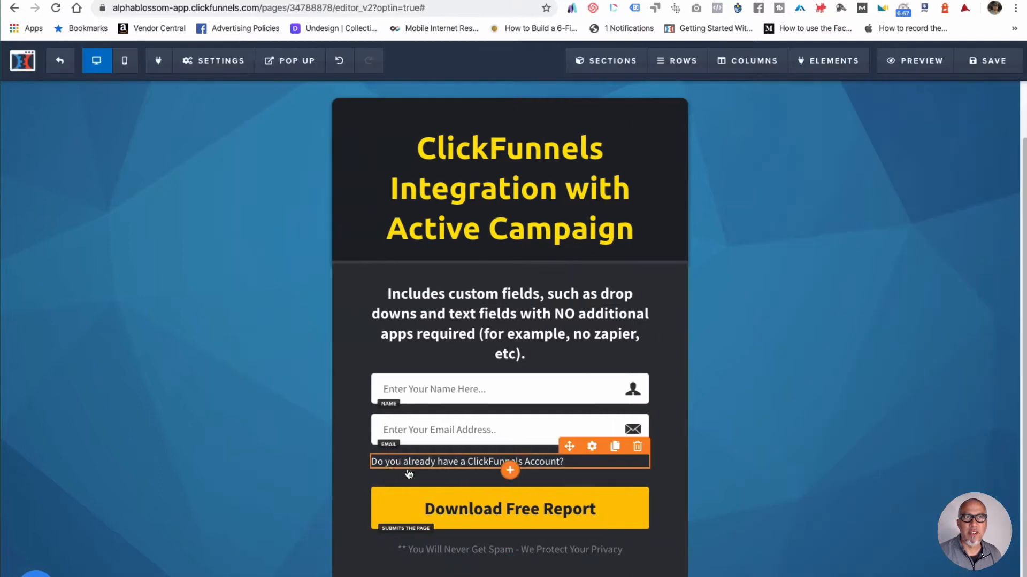
- Add a select box below the ClickFunnels account question and set its top margin to 5
click(511, 470)
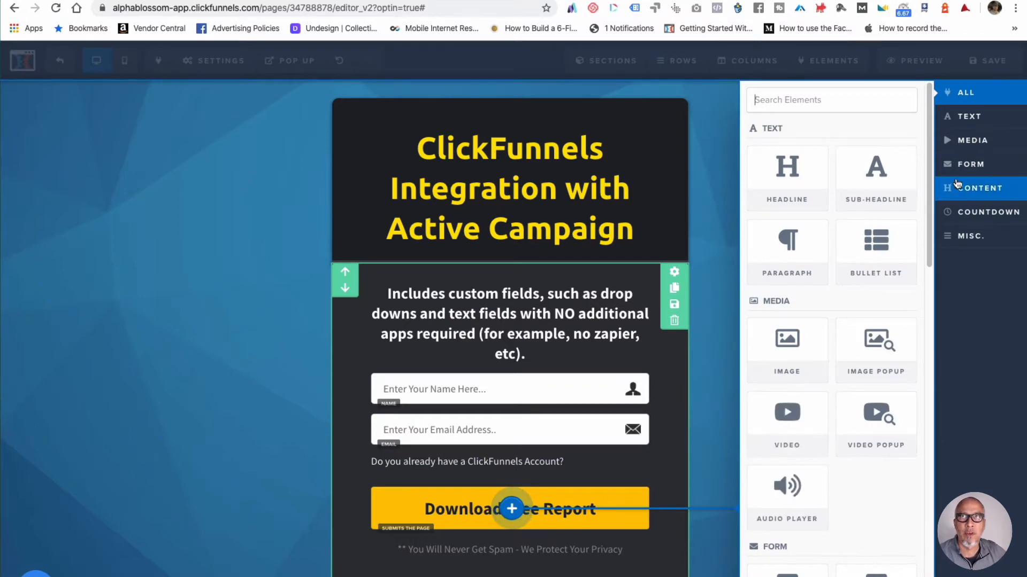
click(969, 164)
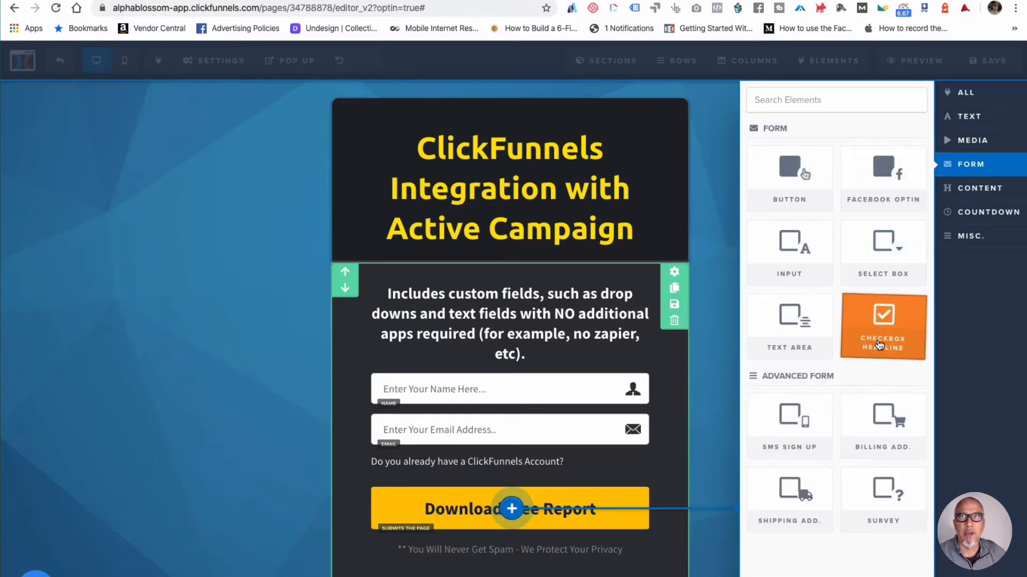
click(887, 250)
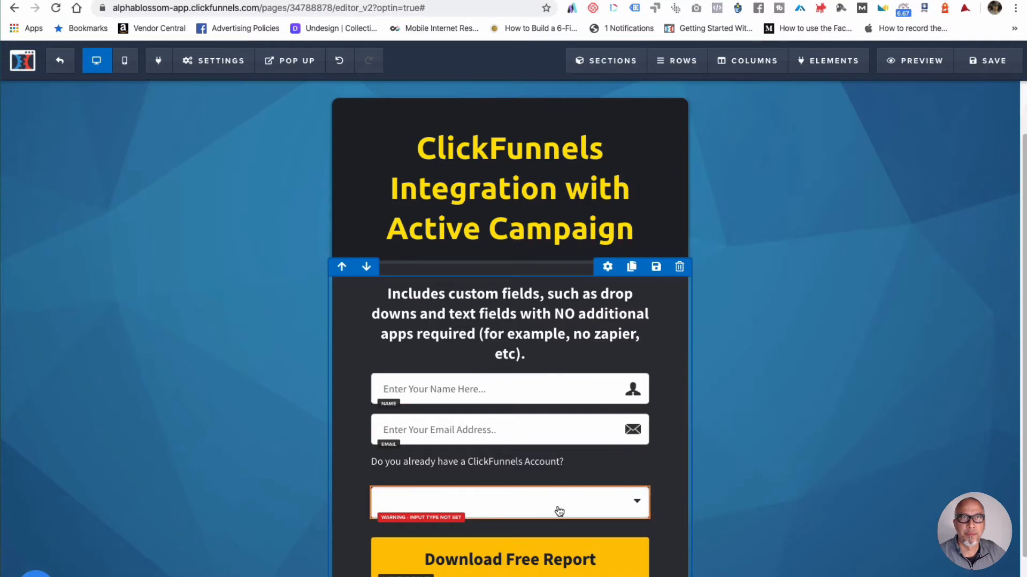
click(557, 508)
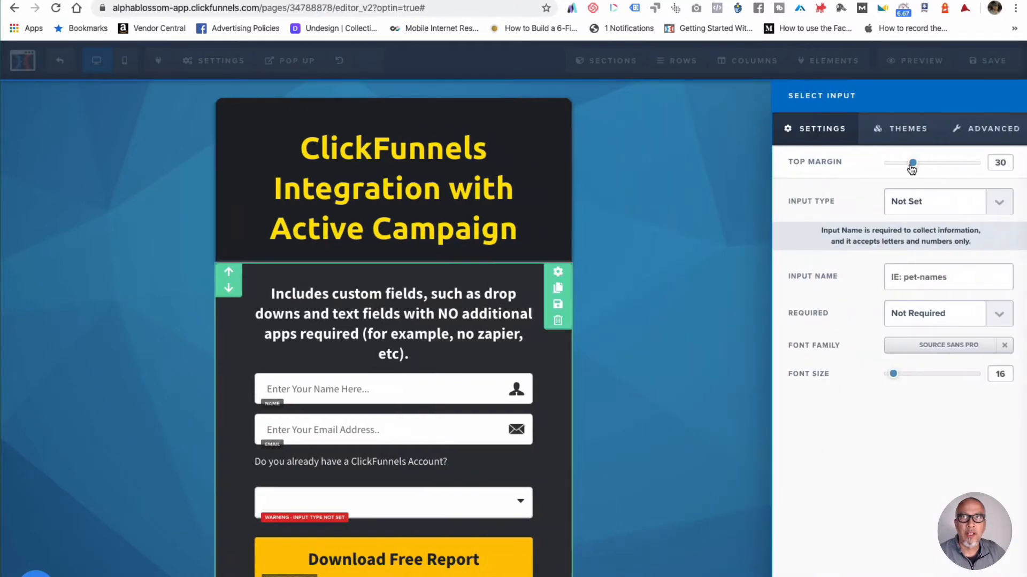
drag(912, 167, 889, 169)
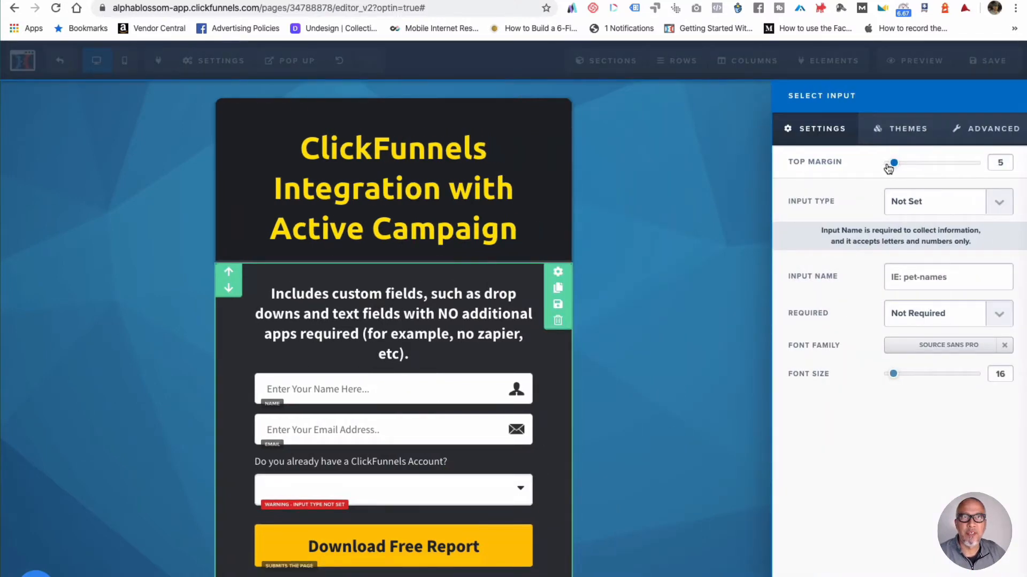
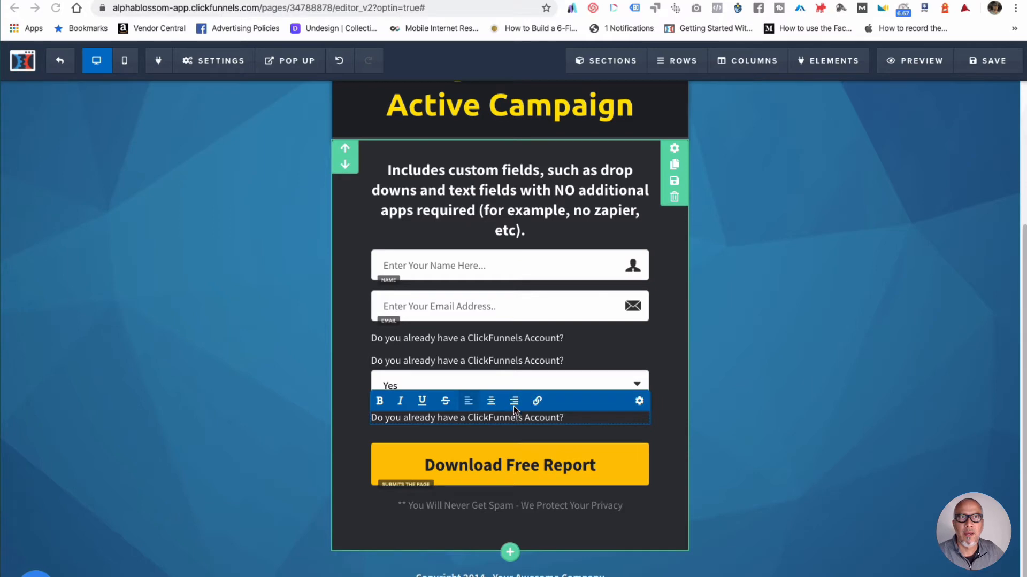
- Replace the text of the duplicate question below the select box with 'Is "Yes" who referred you?'
drag(564, 418, 376, 418)
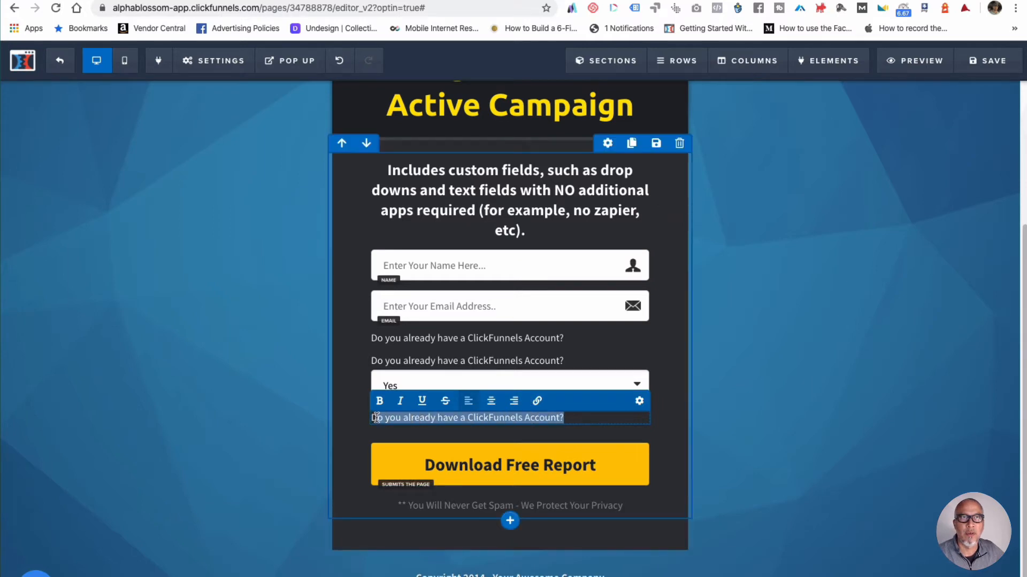
text(Is "Yes" who referred you?)
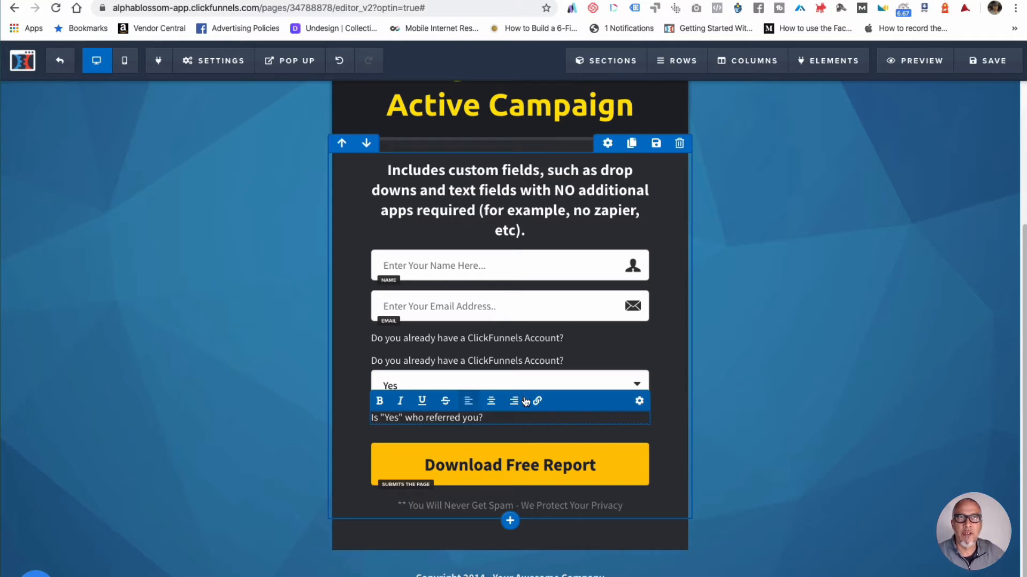
- Add an input field below the 'Is "Yes" who referred you?' question and set its top margin to 5
click(522, 430)
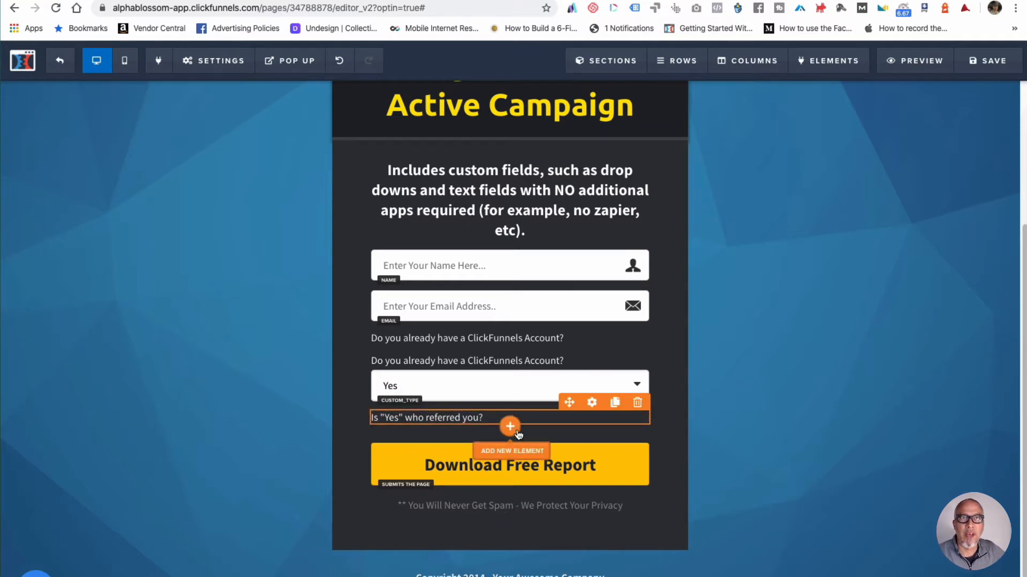
click(516, 430)
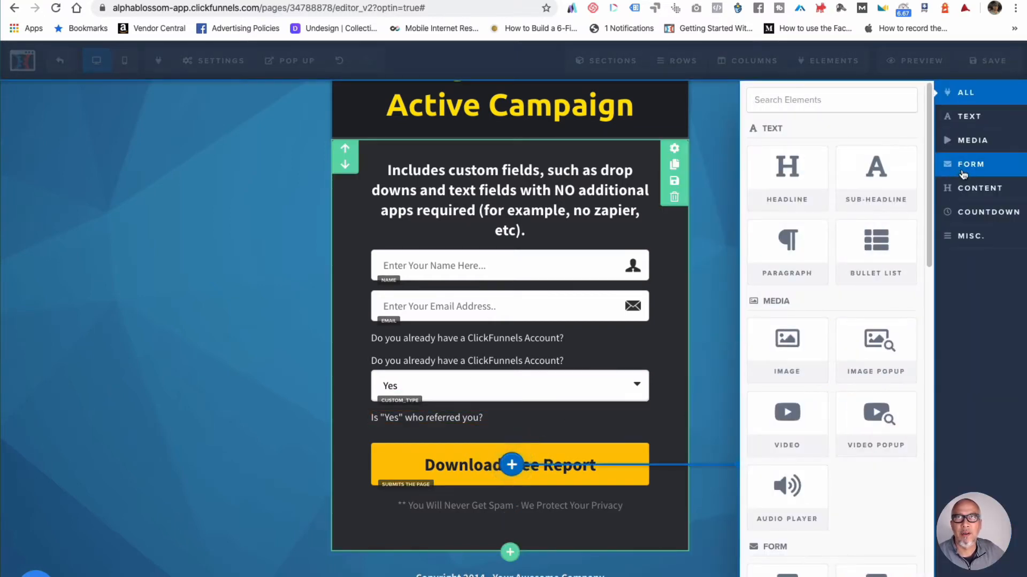
click(942, 173)
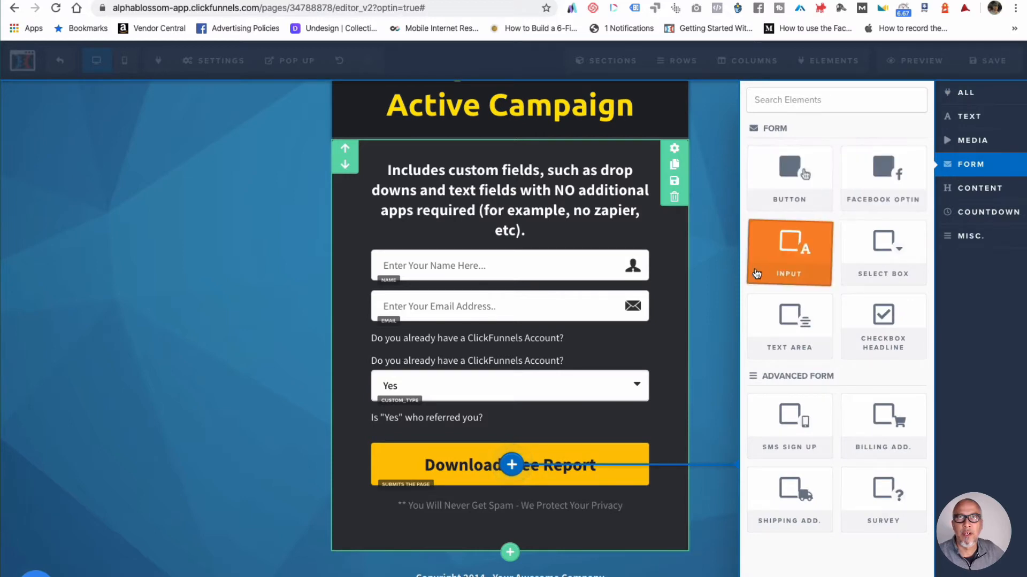
click(792, 256)
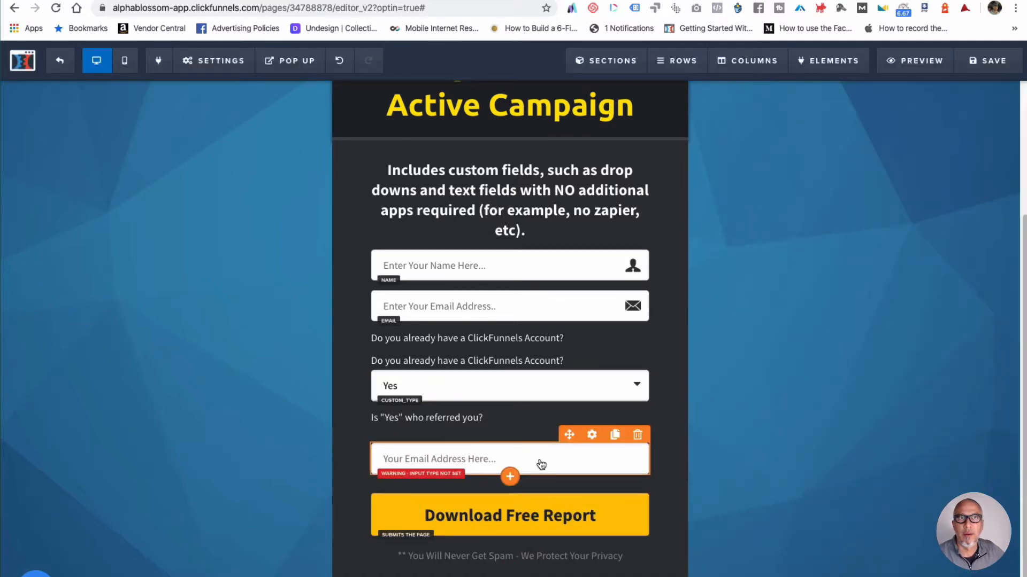
click(591, 435)
drag(913, 164, 892, 166)
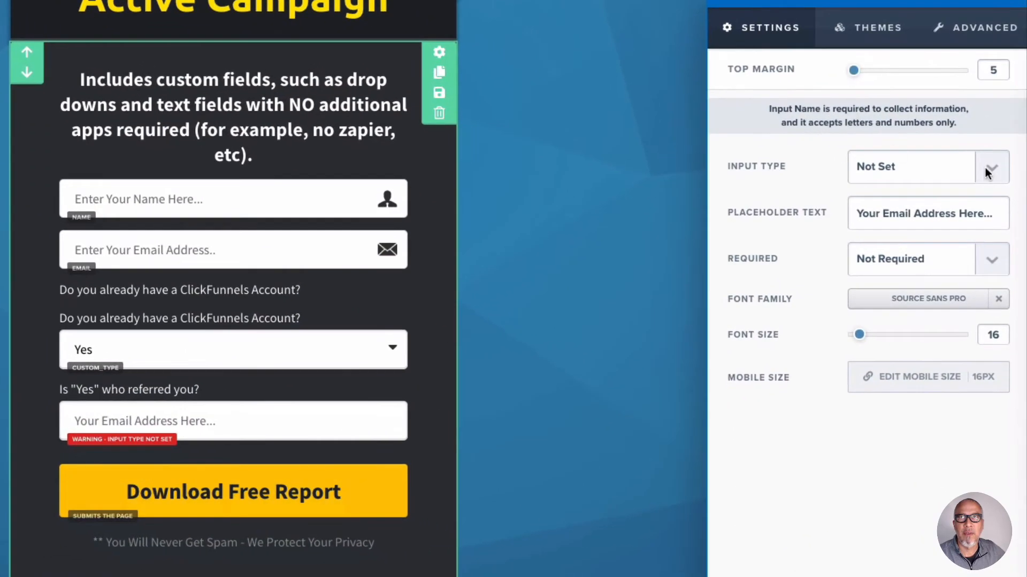
- Set the new input field's type to Custom Type and name the custom type 'referred-by'
click(991, 208)
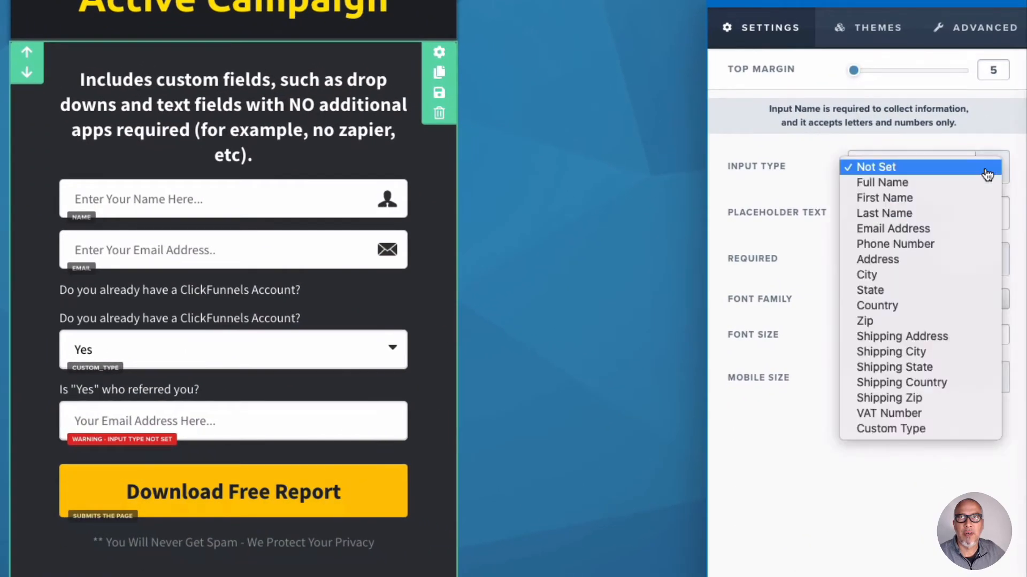
click(903, 429)
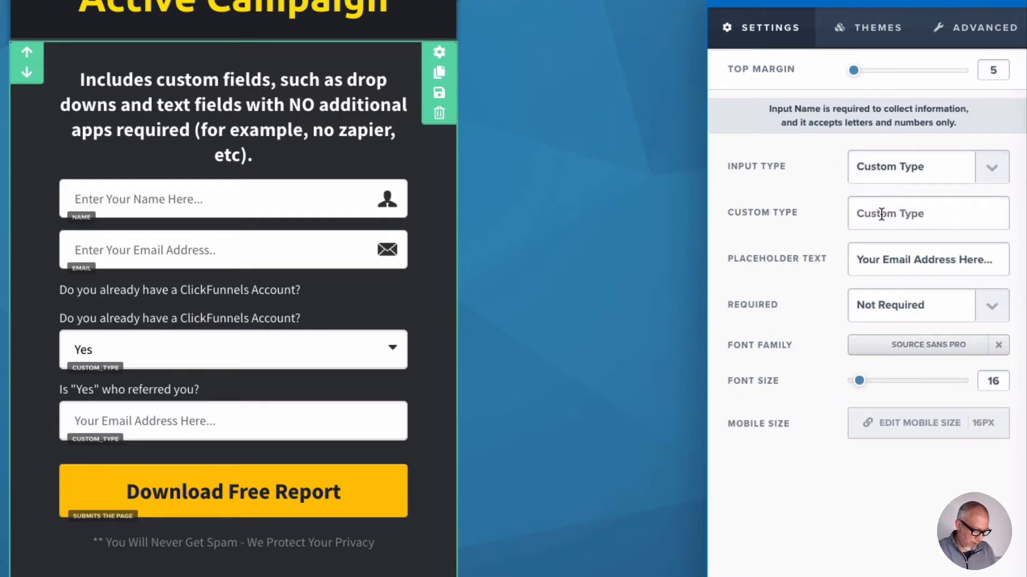
text(referred-by)
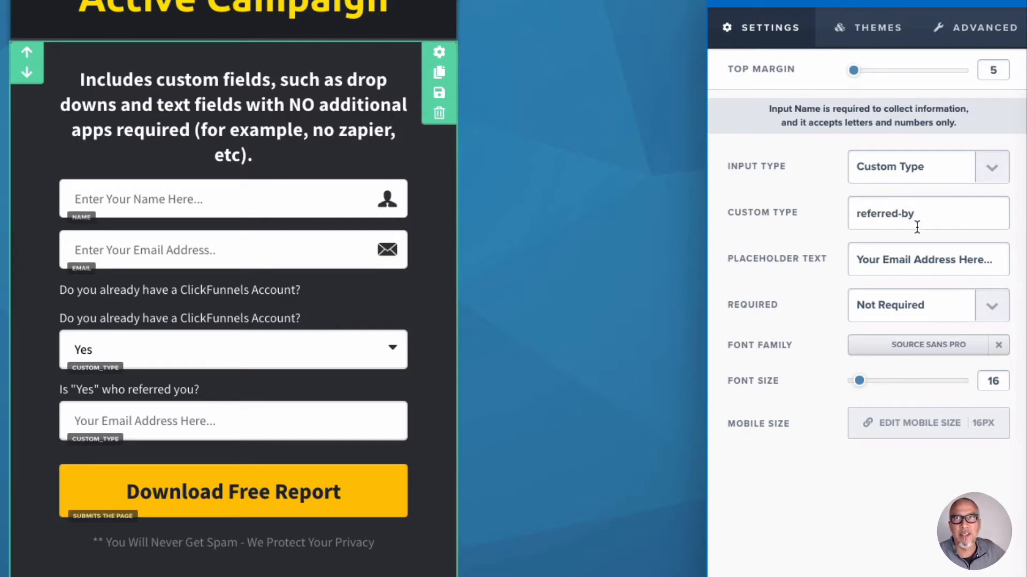
- Set the referral input's placeholder text to 'Name of person who referred you' and make the field required
drag(853, 259, 1000, 258)
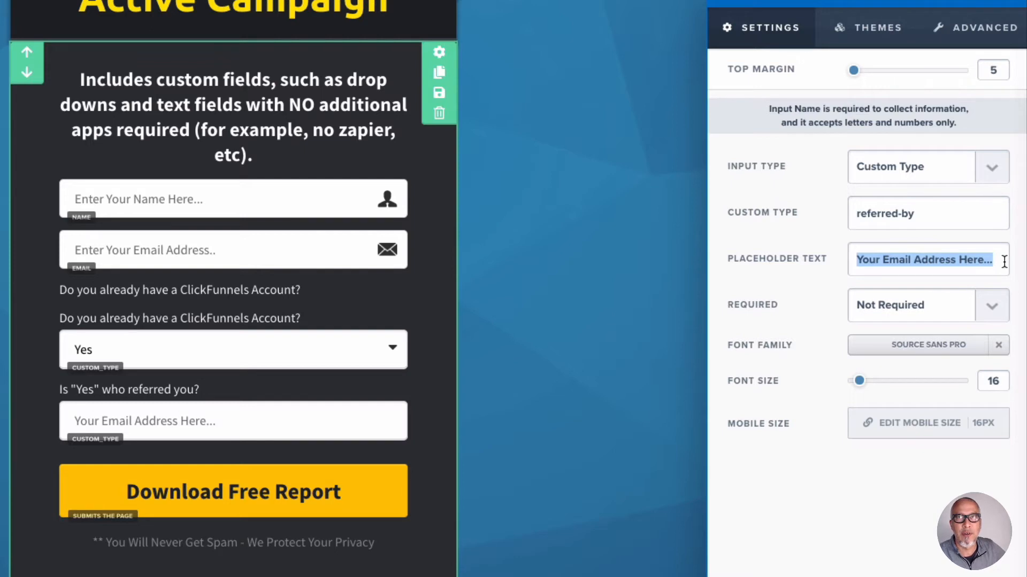
text(N)
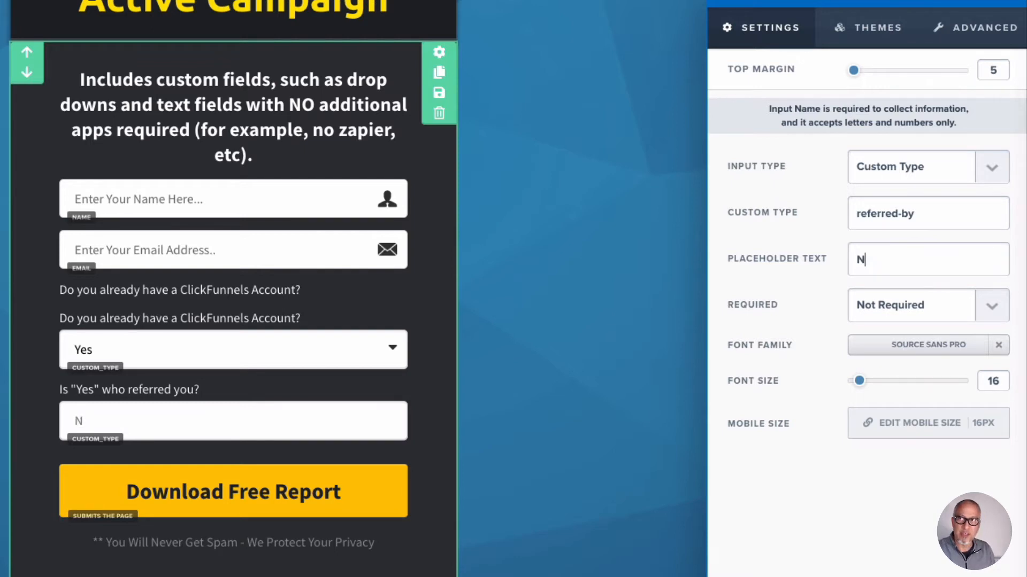
text(ame of person who ref)
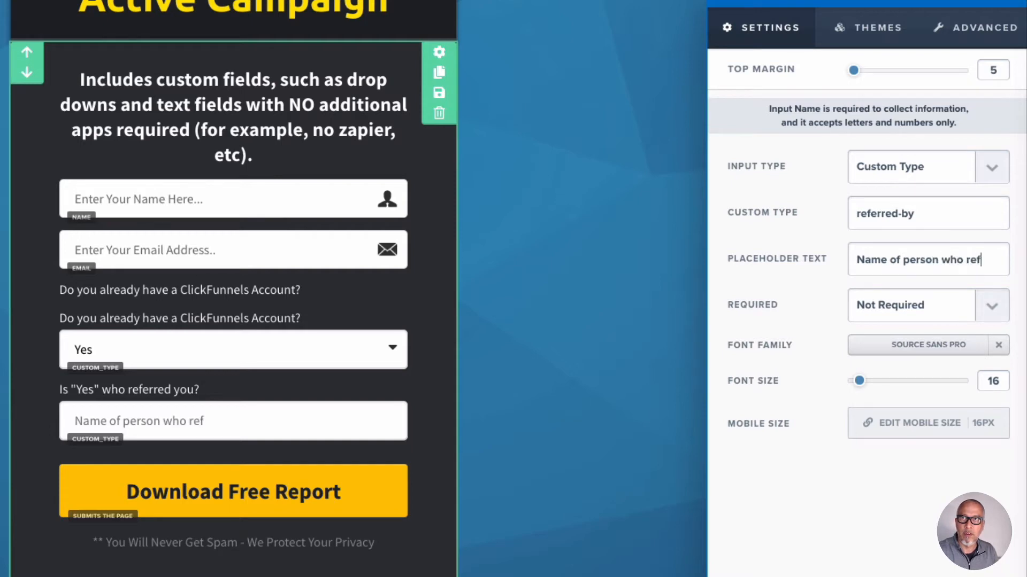
text(erred you)
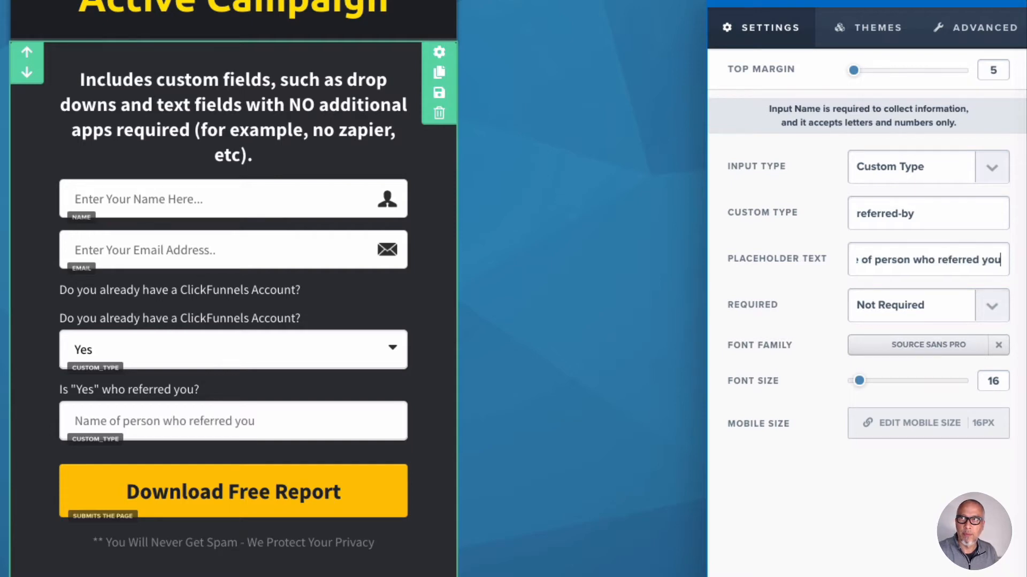
click(992, 306)
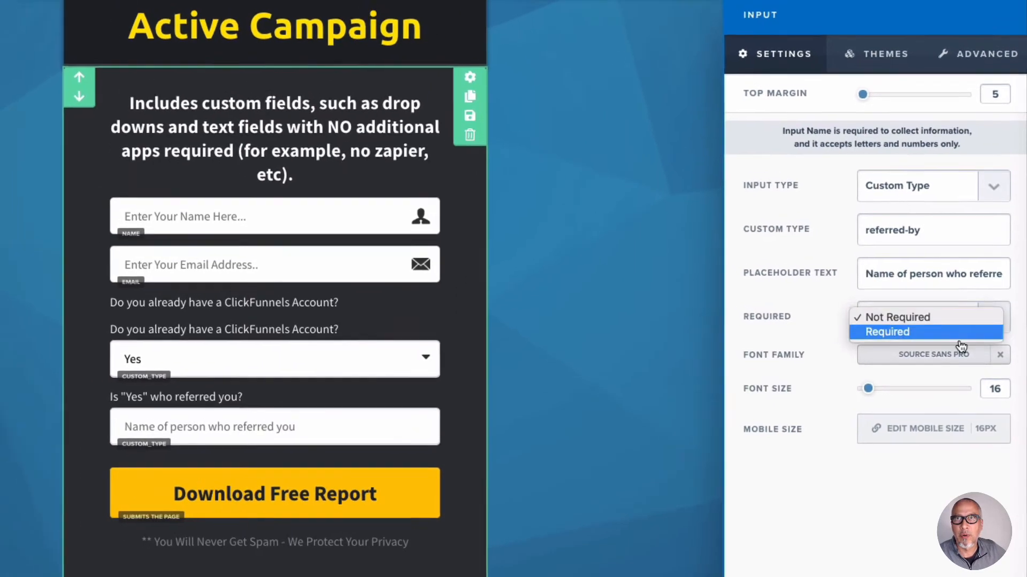
click(941, 321)
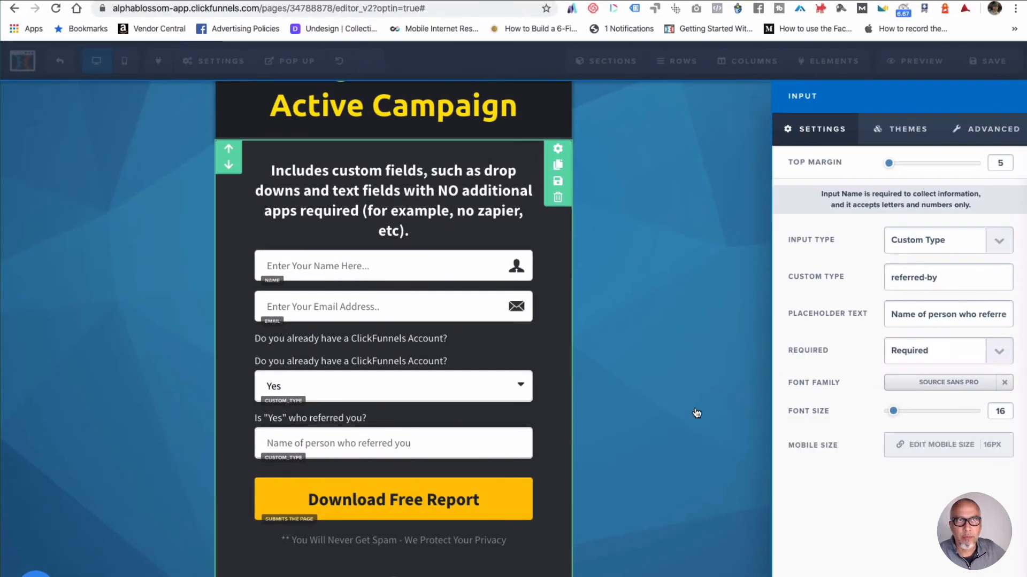
click(697, 414)
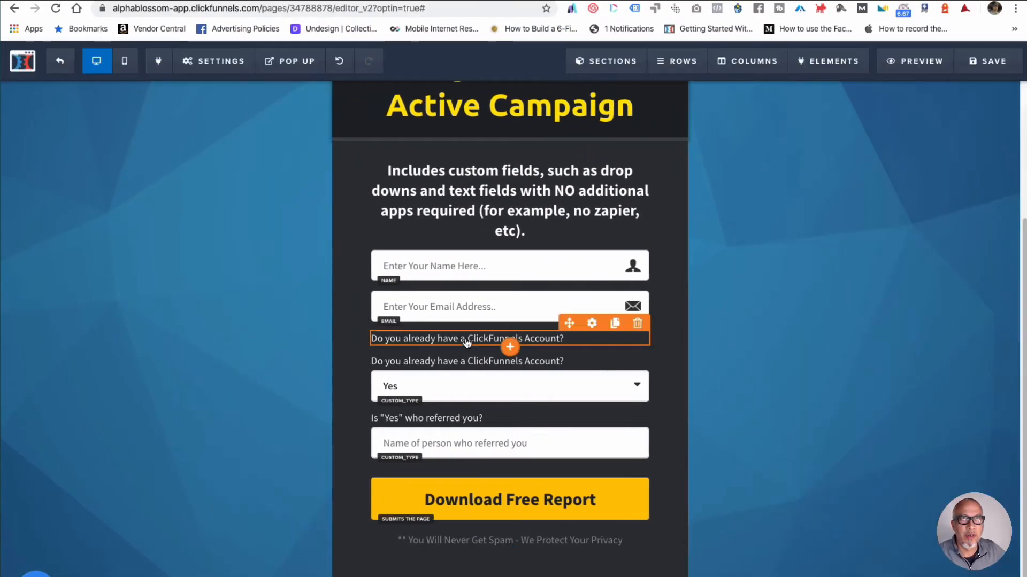
- Move the duplicate ClickFunnels account question below the referral input field
drag(467, 343, 458, 390)
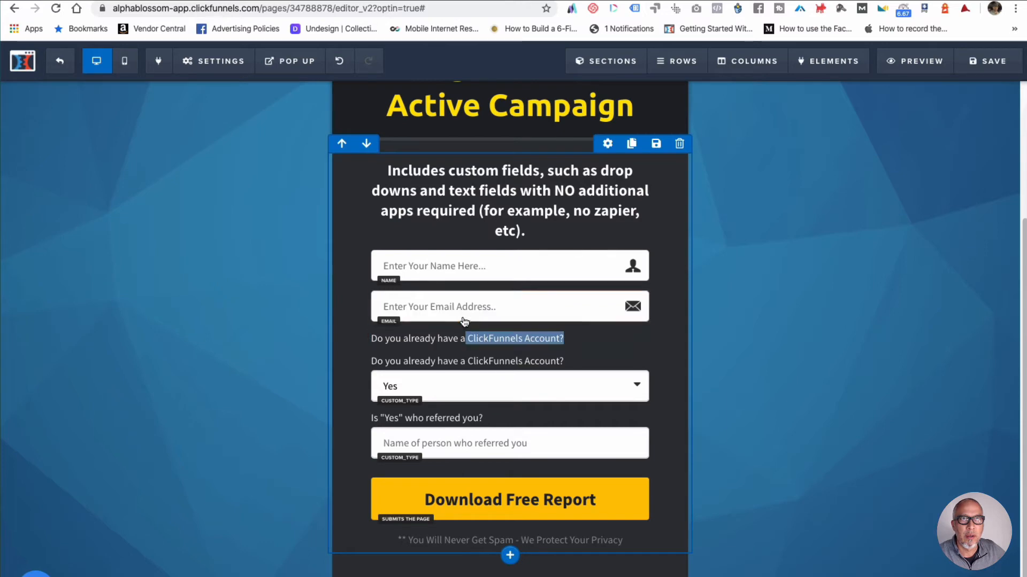
click(447, 449)
click(685, 338)
drag(582, 343, 573, 478)
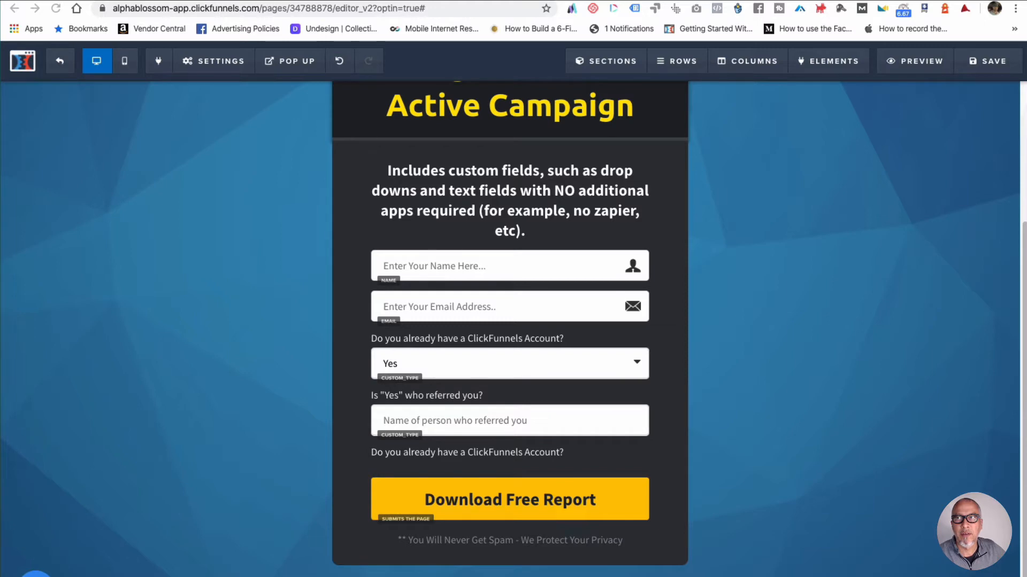
- Replace the text of the moved question with 'What's your biggest challenge using ClickFunnels?'
click(461, 451)
drag(569, 451, 373, 452)
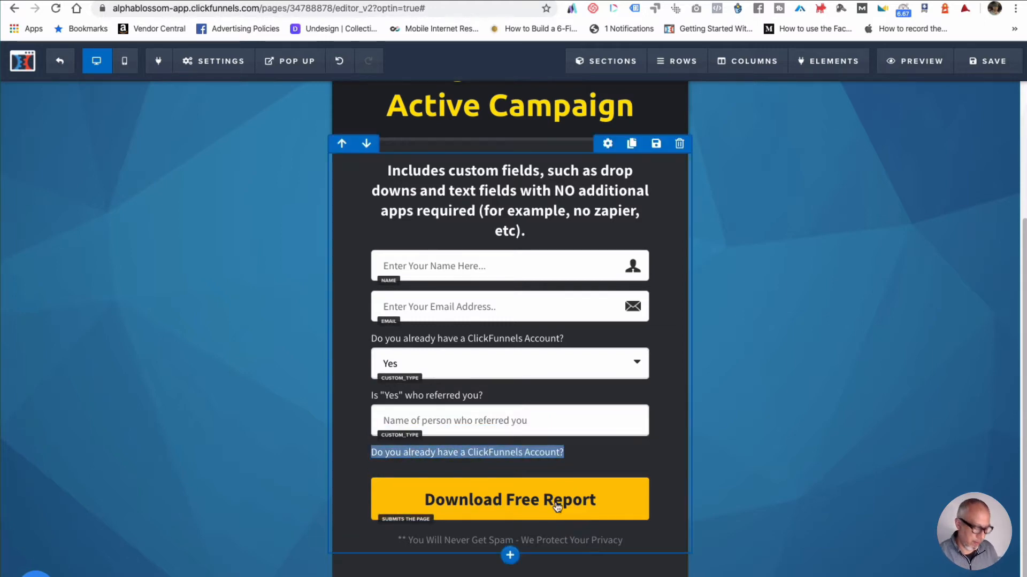
click(498, 455)
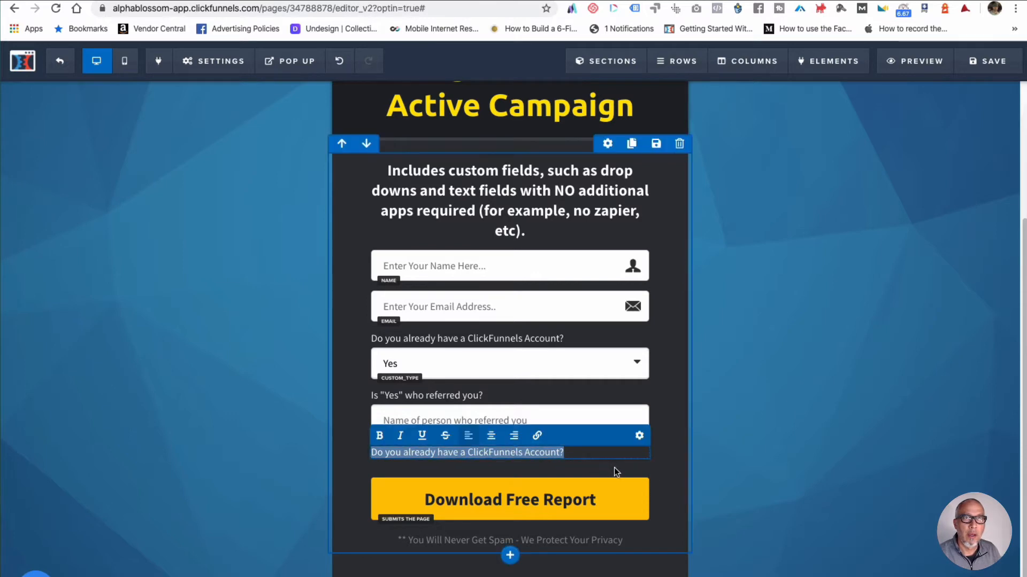
text(What's your biggest challenge using ClickFunnels?)
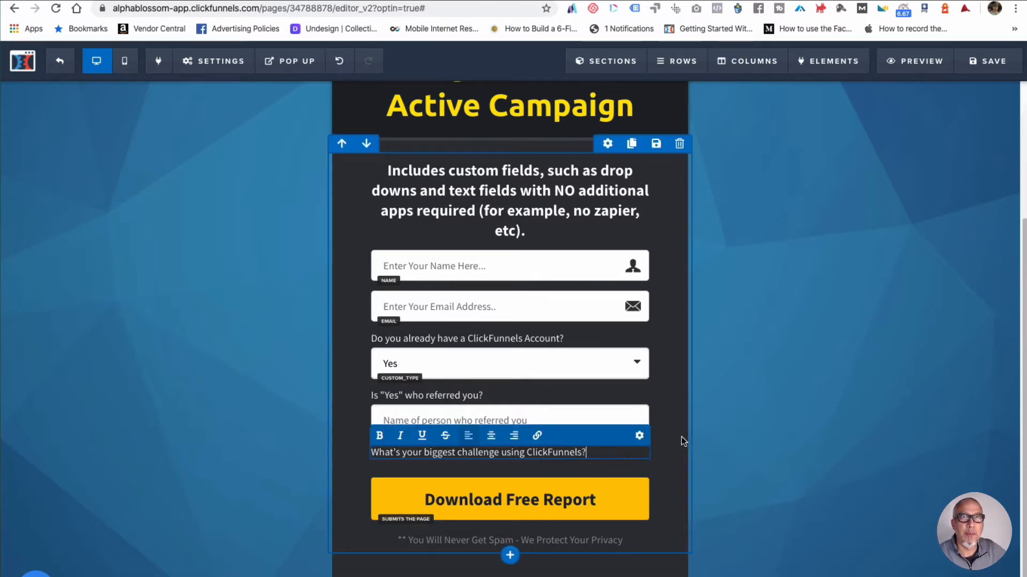
- Add a text area below the biggest challenge question and set its top margin to 5
click(514, 467)
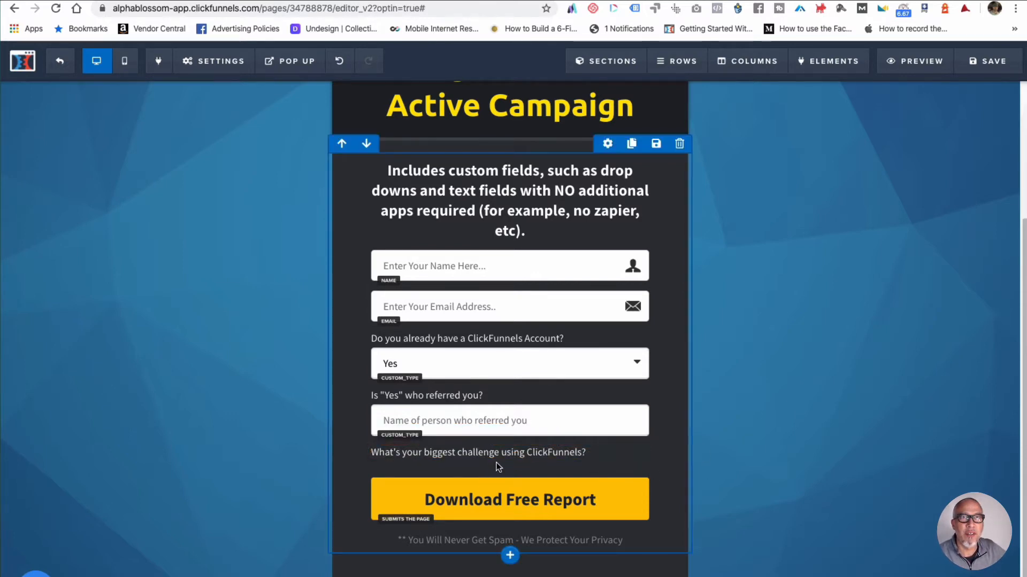
click(510, 463)
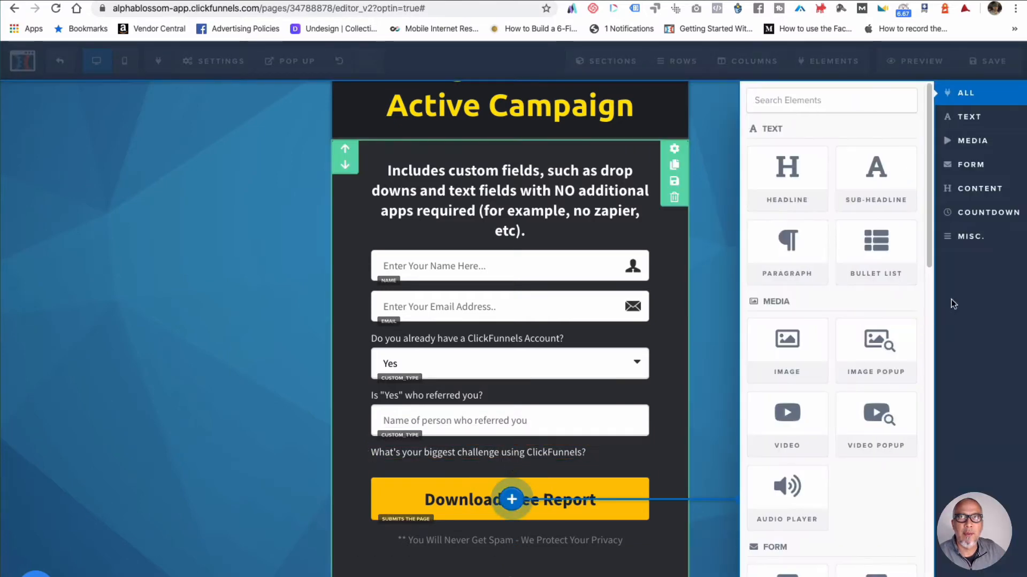
click(971, 165)
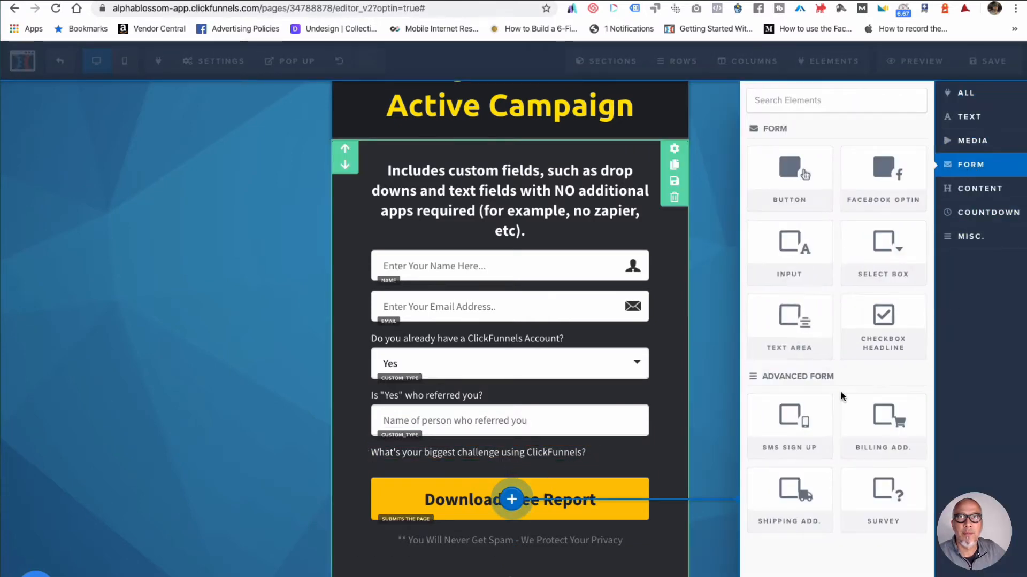
click(794, 321)
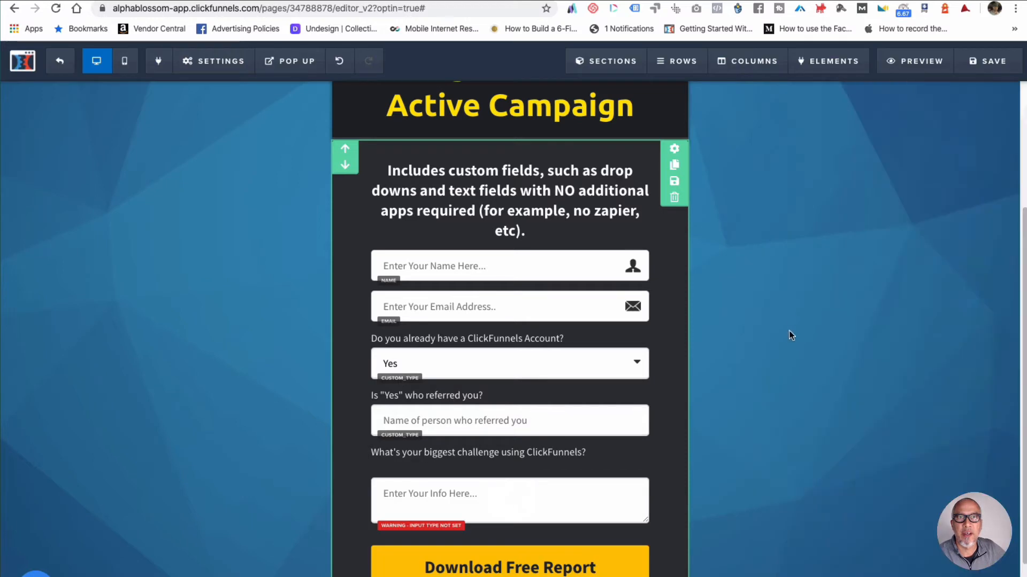
click(554, 506)
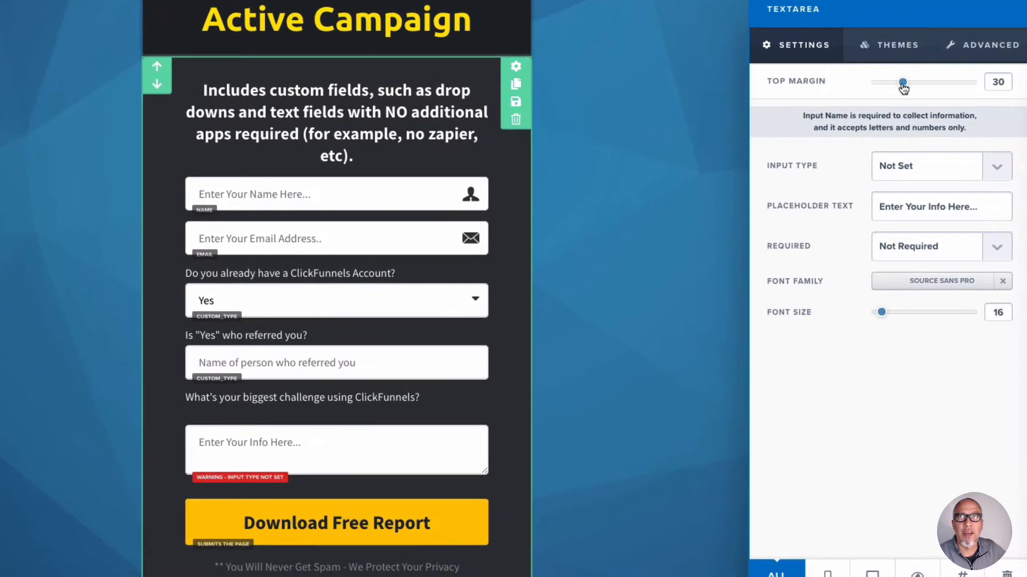
drag(903, 88, 877, 85)
- Set the text area's input type to Custom Type and name the custom type 'big-challenge'
click(993, 174)
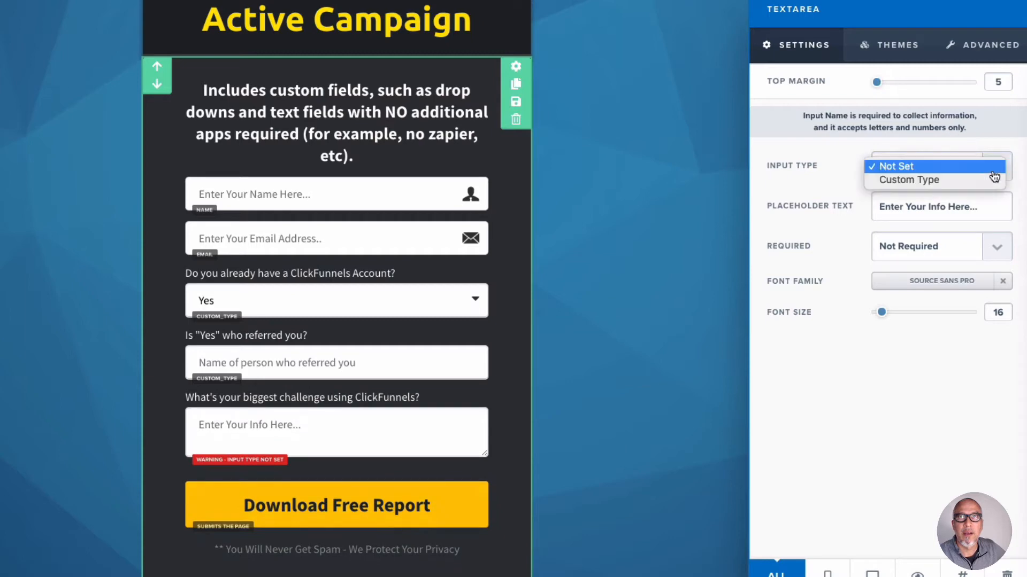
click(946, 181)
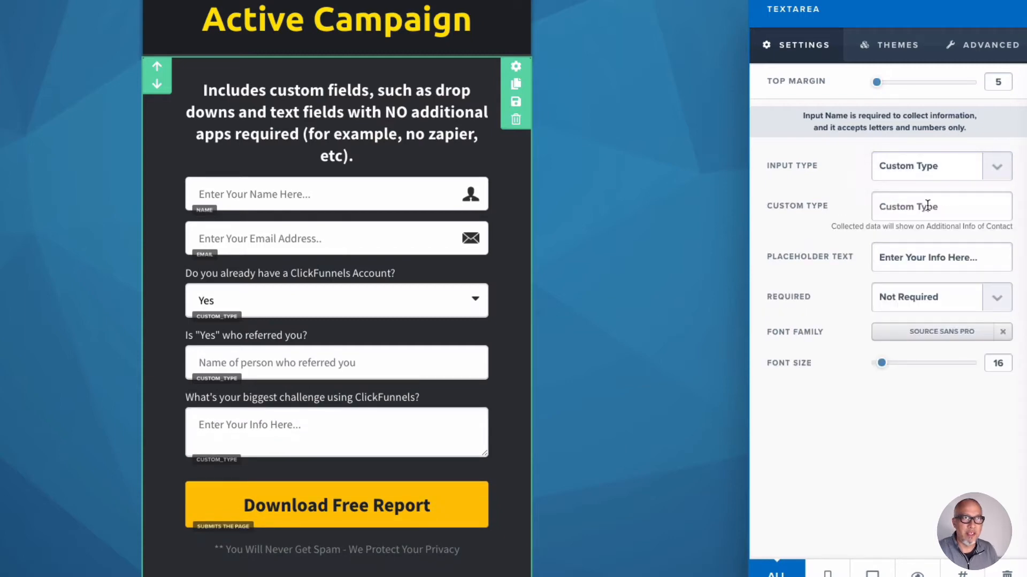
text(big-challenge)
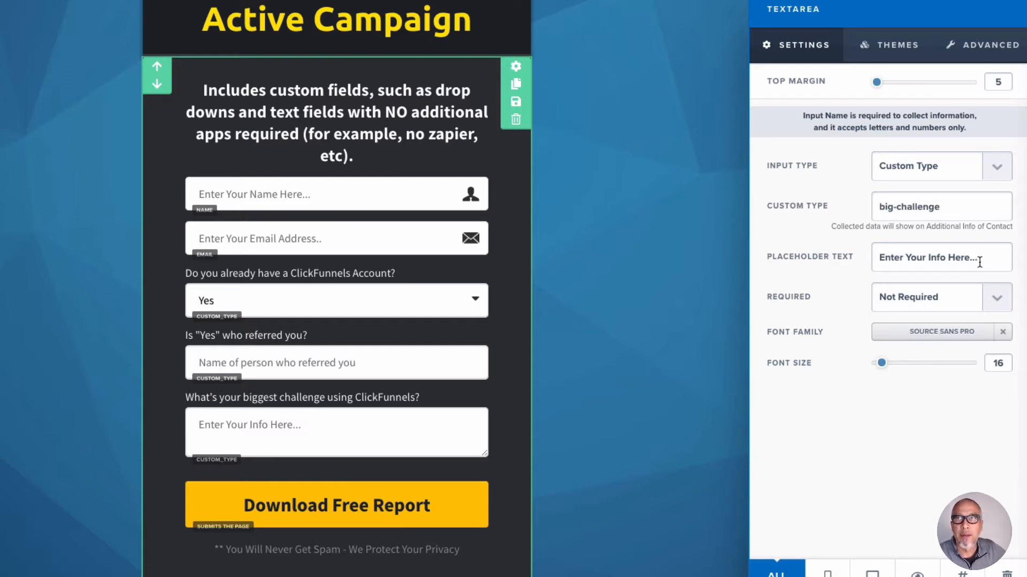
- Set the text area's placeholder text to 'What's your biggest challenge' and make the field required
drag(988, 257, 873, 257)
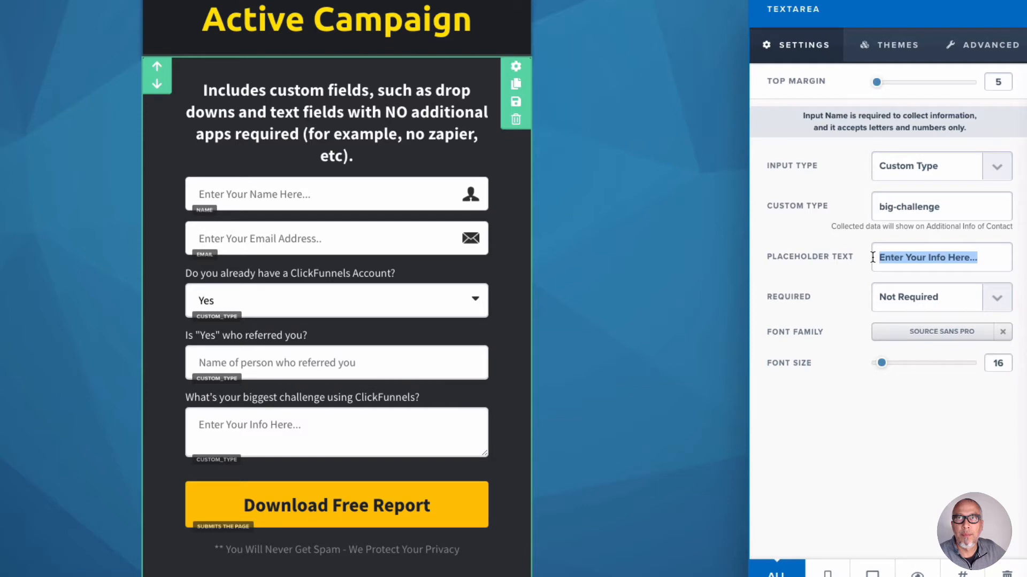
text(Wha'ts)
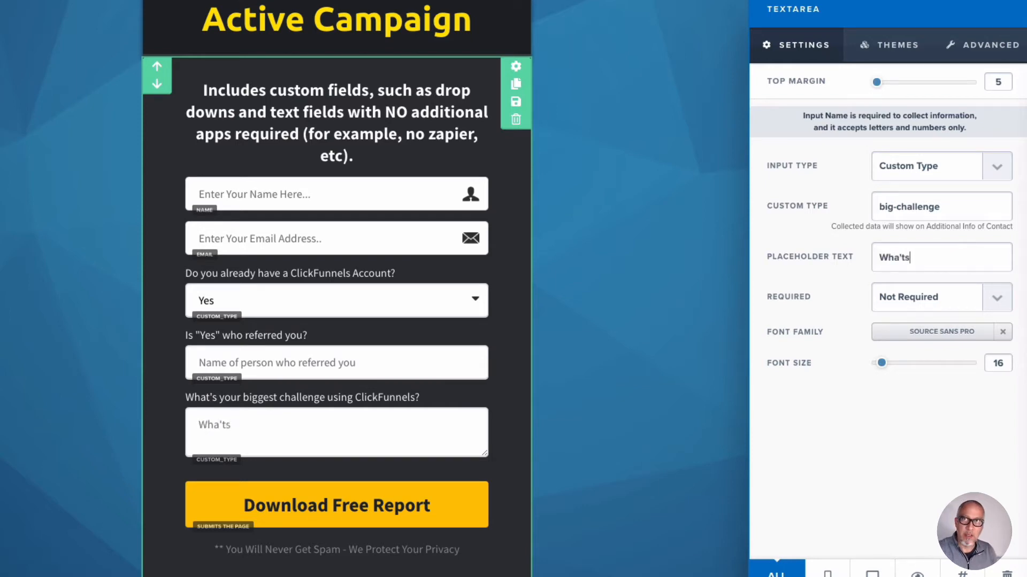
key(BackSpace)
key(BackSpace)
key(BackSpace)
text(t's you)
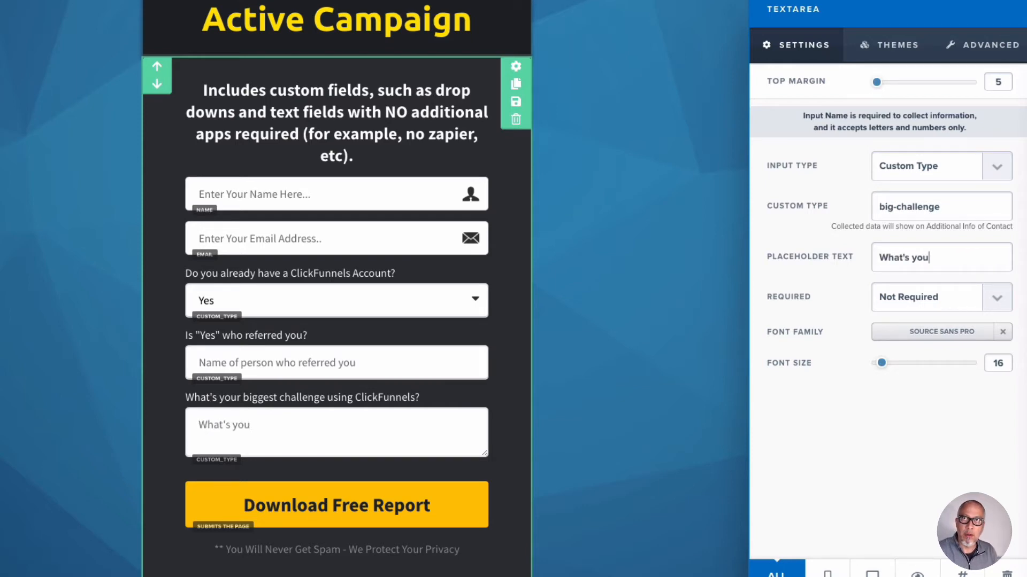
text(r biggest challenge)
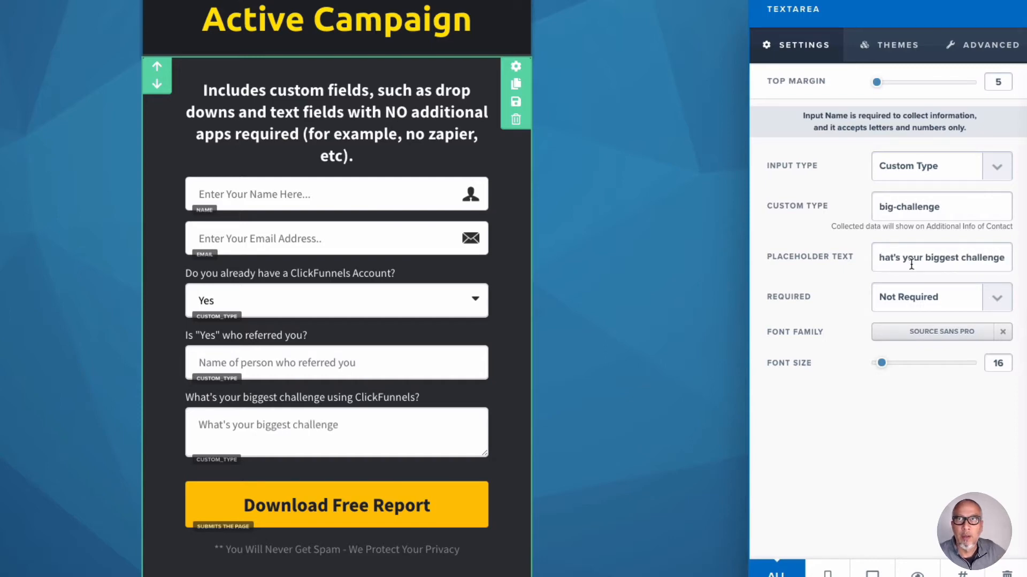
click(996, 298)
click(987, 312)
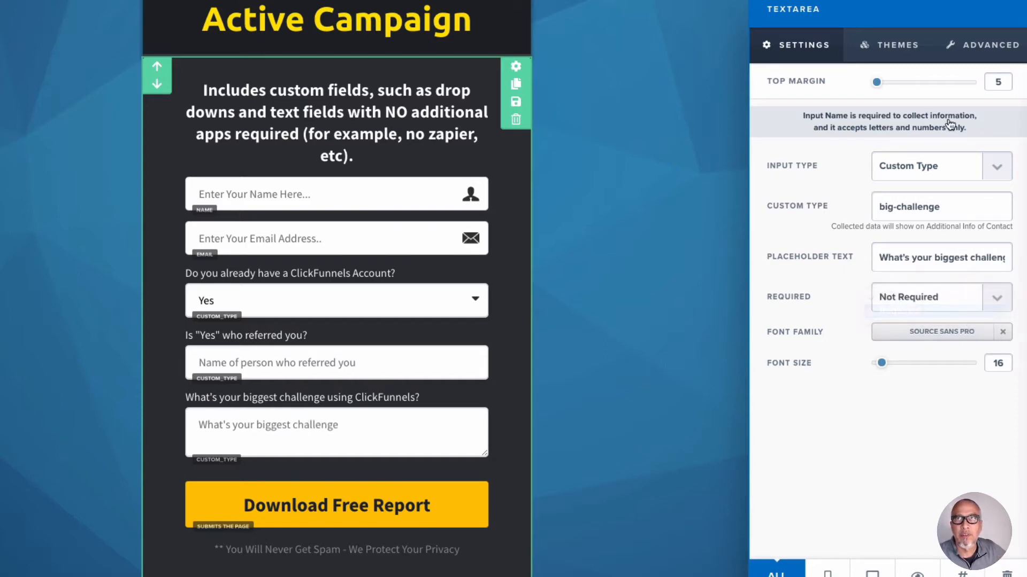
- Set the biggest challenge text area's height to 150px and save the page
click(987, 46)
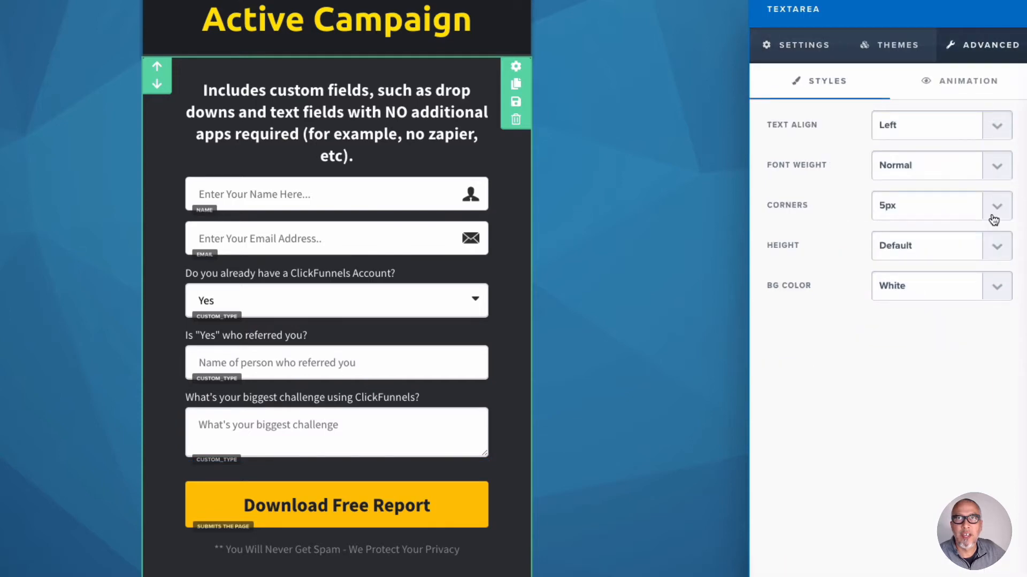
click(998, 245)
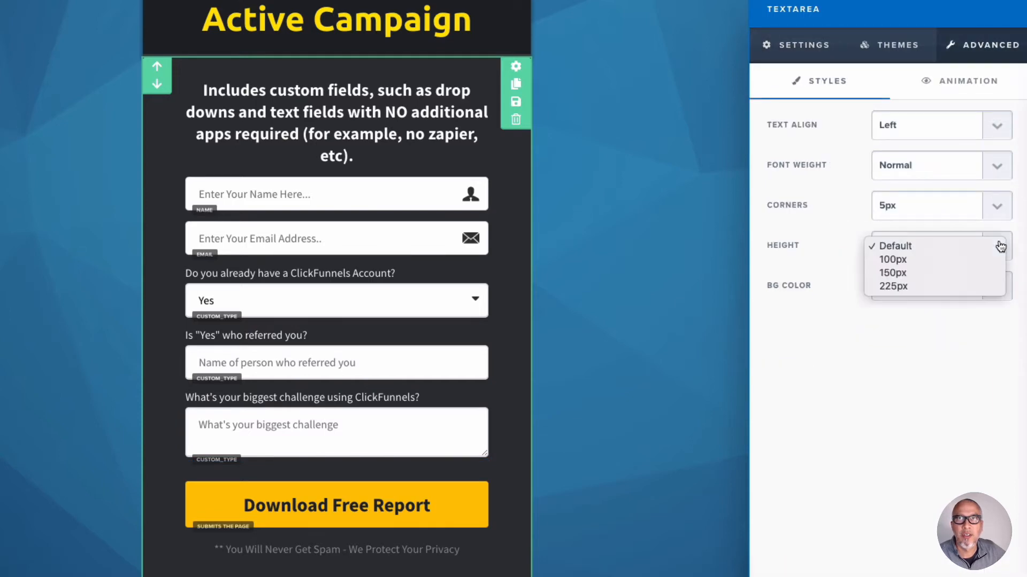
click(925, 273)
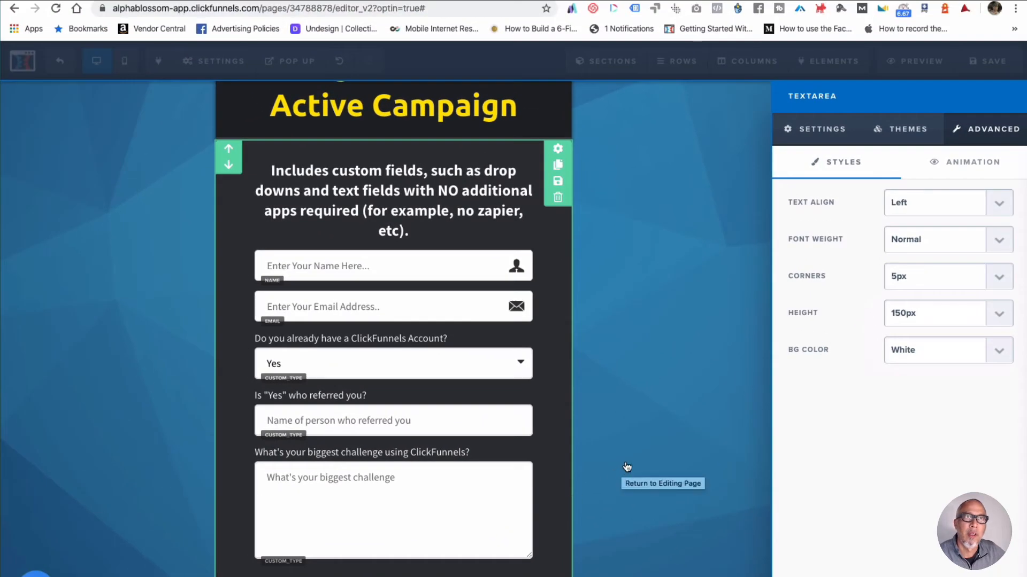
click(627, 467)
click(988, 64)
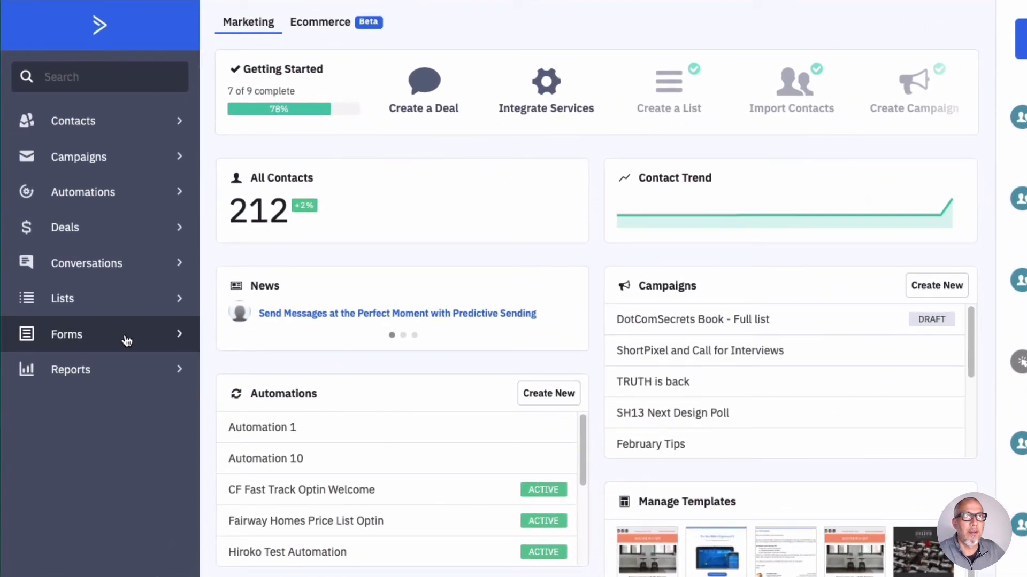
- In ActiveCampaign, open the management of contact fields for forms and collapse the General Details, Schedule and ClickFunnels Fields groups
click(108, 335)
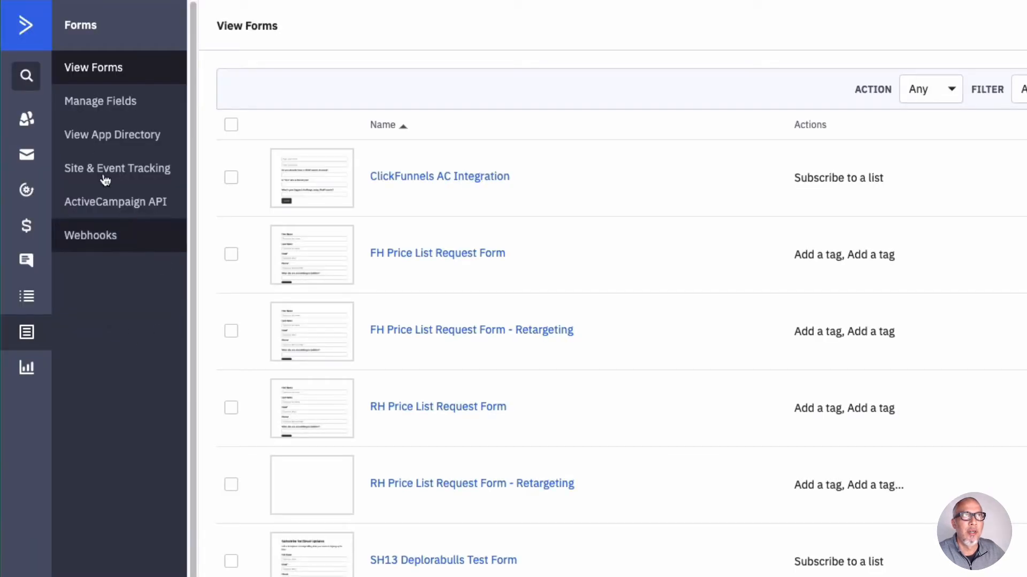
click(104, 107)
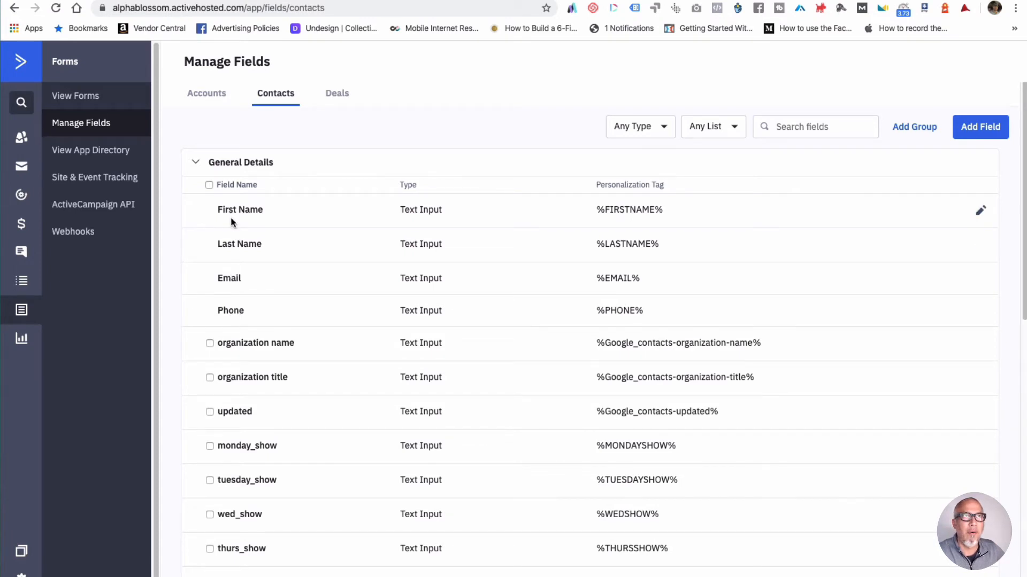
click(195, 163)
click(199, 202)
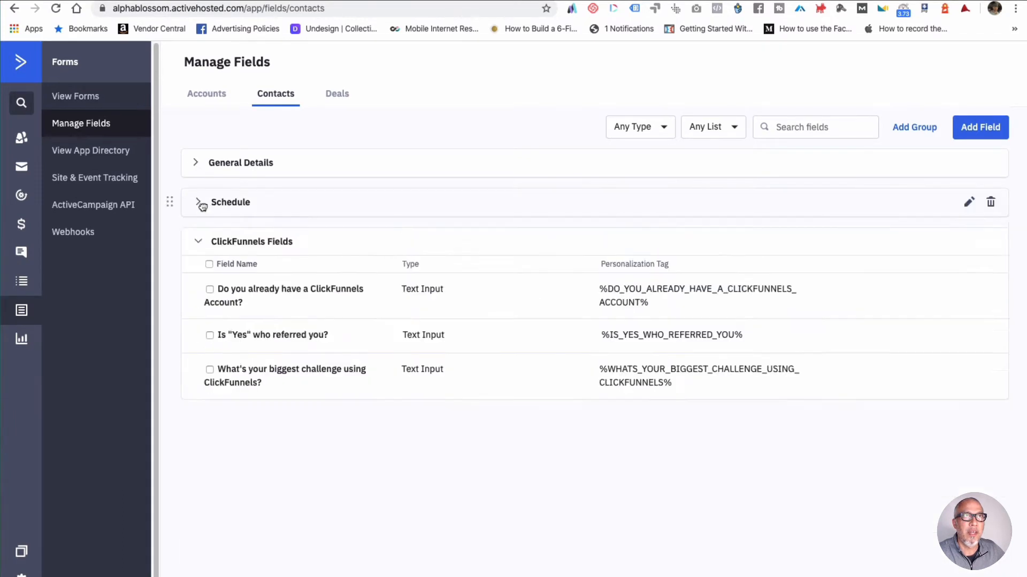
click(199, 242)
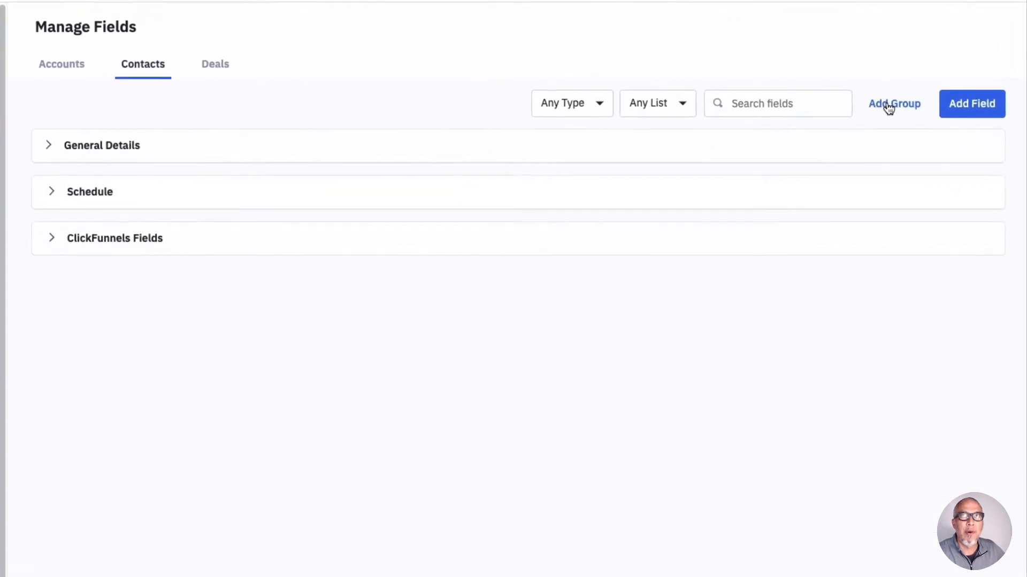
- Create a contact field group named 'CF AC Integration' and expand it
click(910, 124)
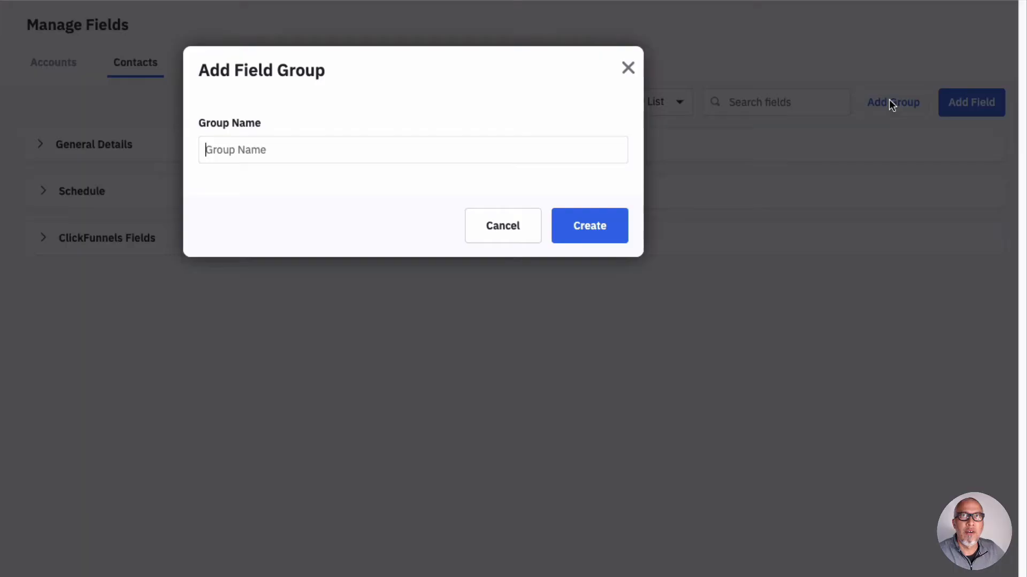
click(443, 141)
text(CF AC Integration)
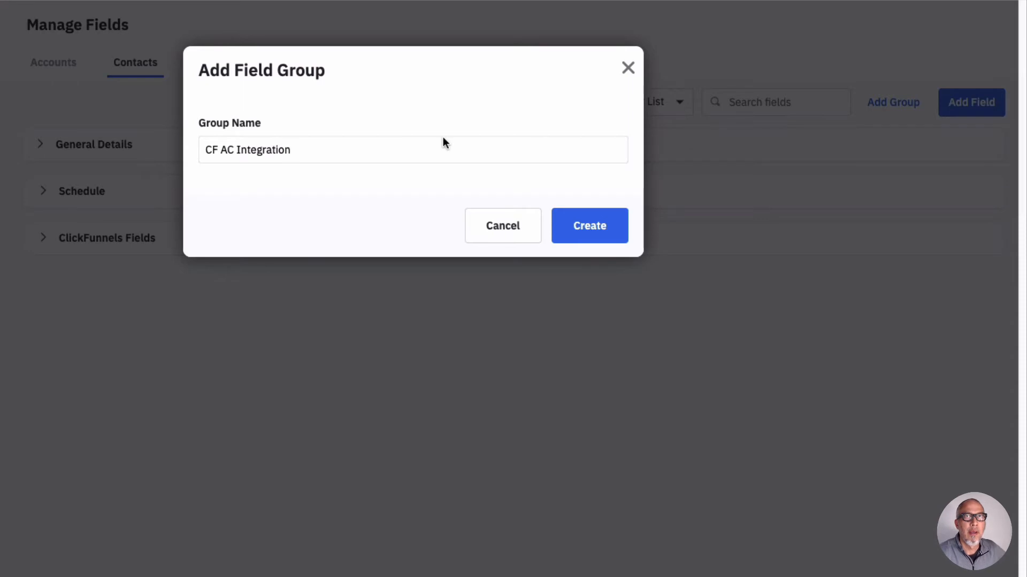
click(581, 227)
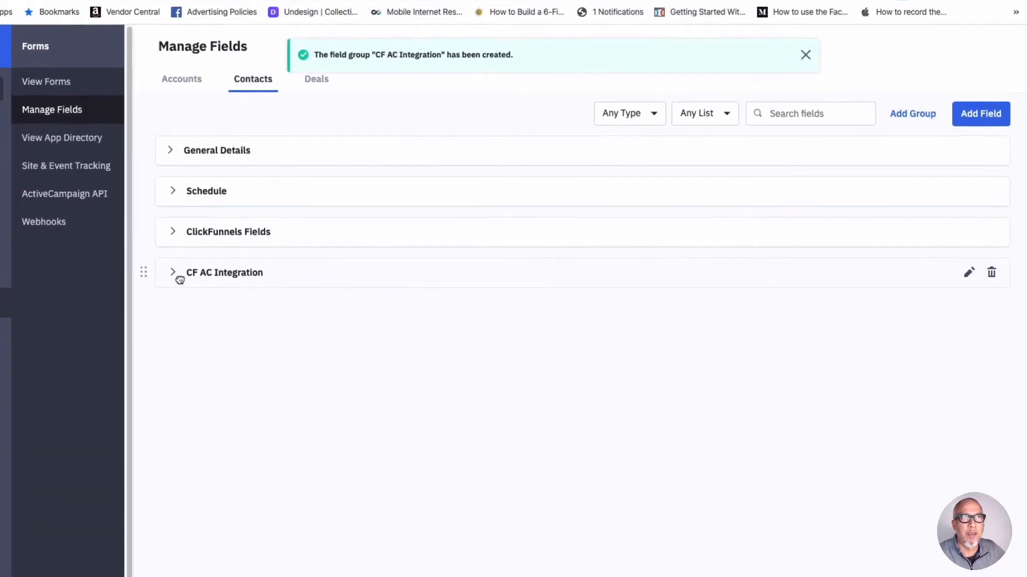
click(224, 281)
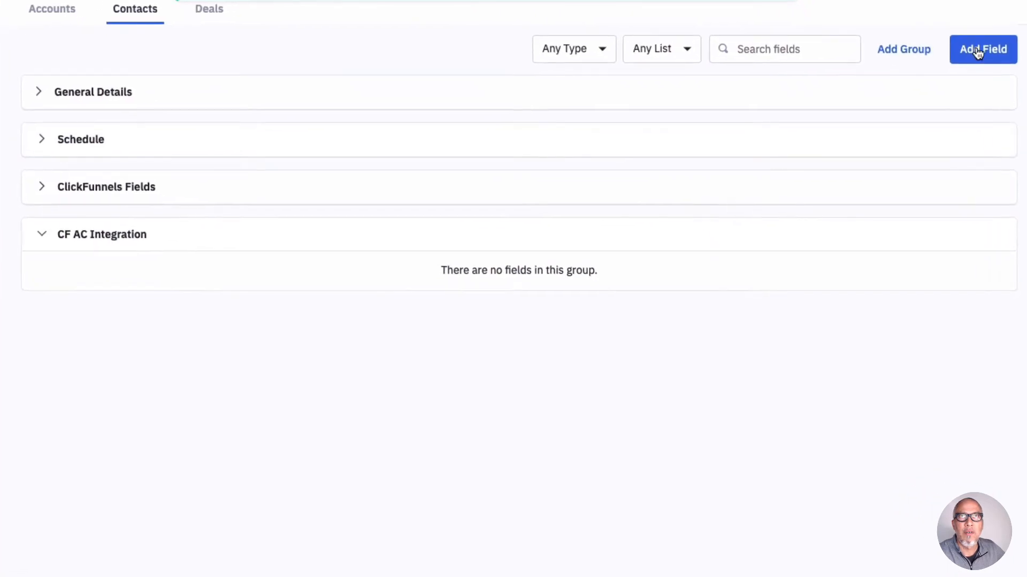
- Add a Text Input contact field named 'CF Account' to the CF AC Integration group
click(976, 51)
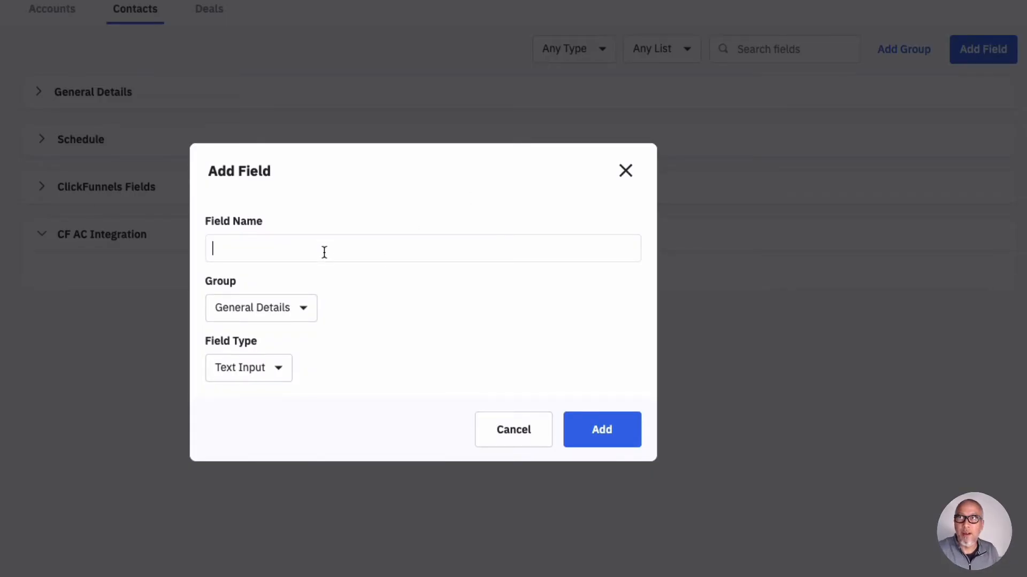
text(CF Account)
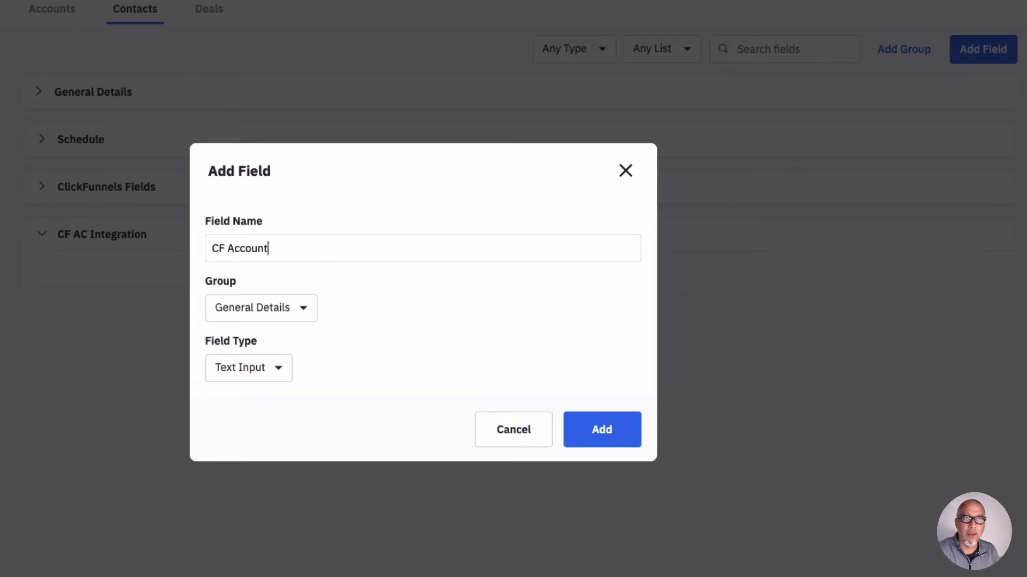
click(305, 312)
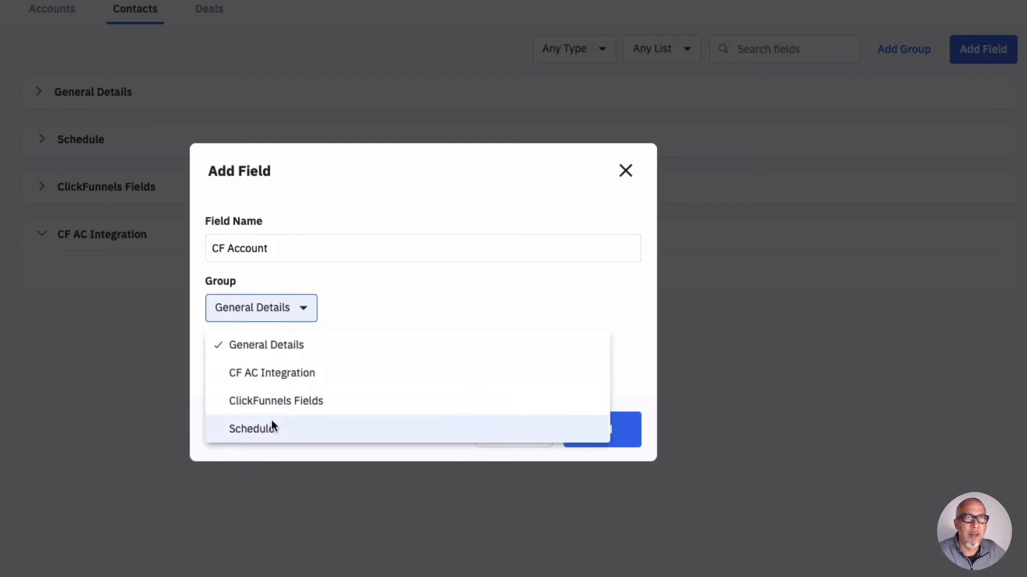
click(266, 374)
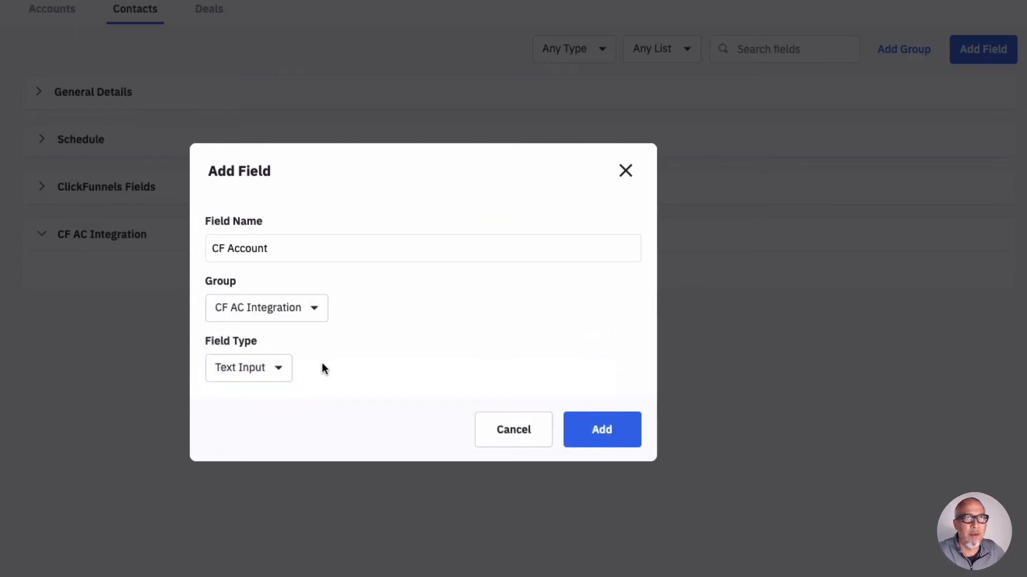
click(280, 369)
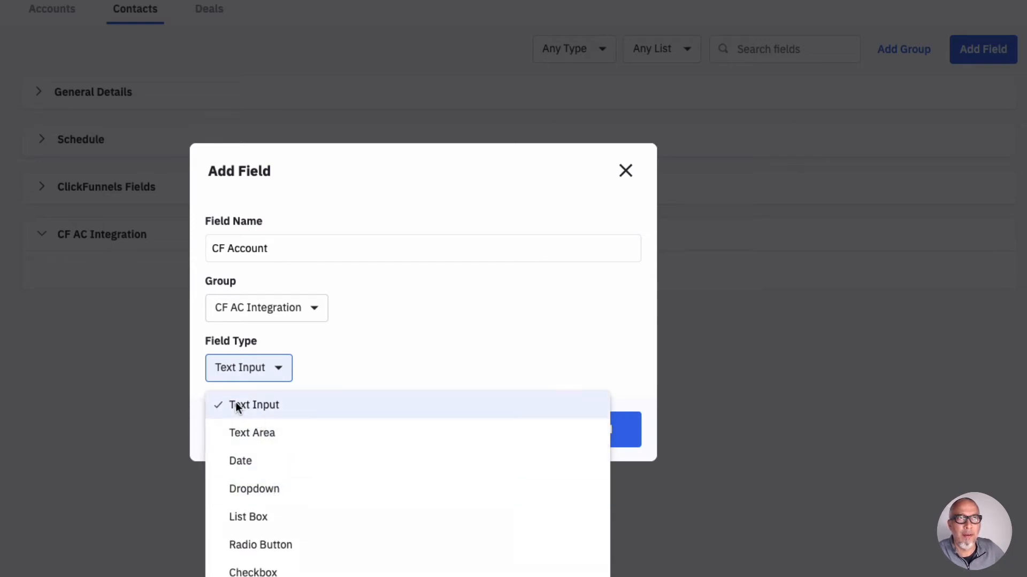
click(255, 405)
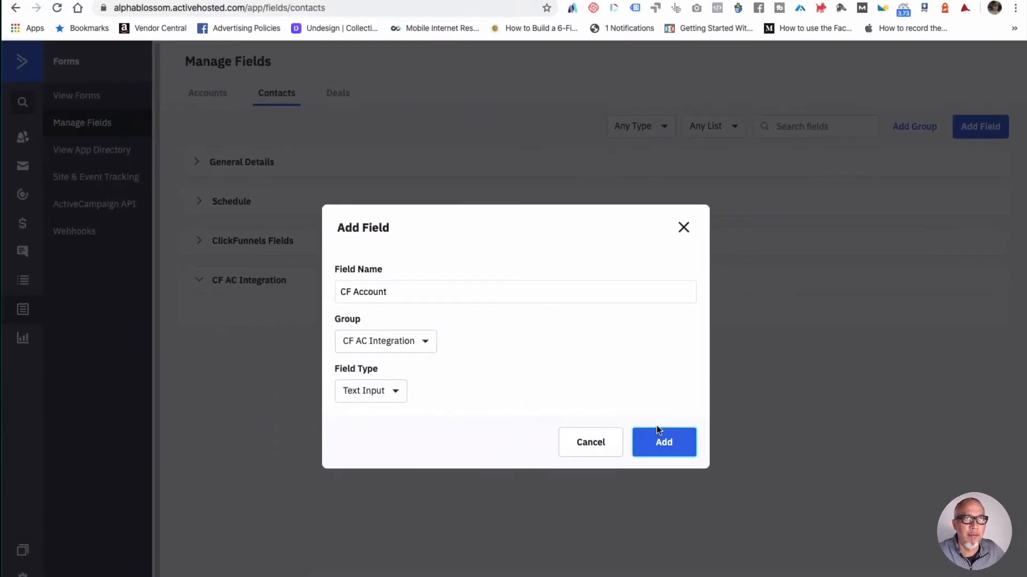
click(658, 431)
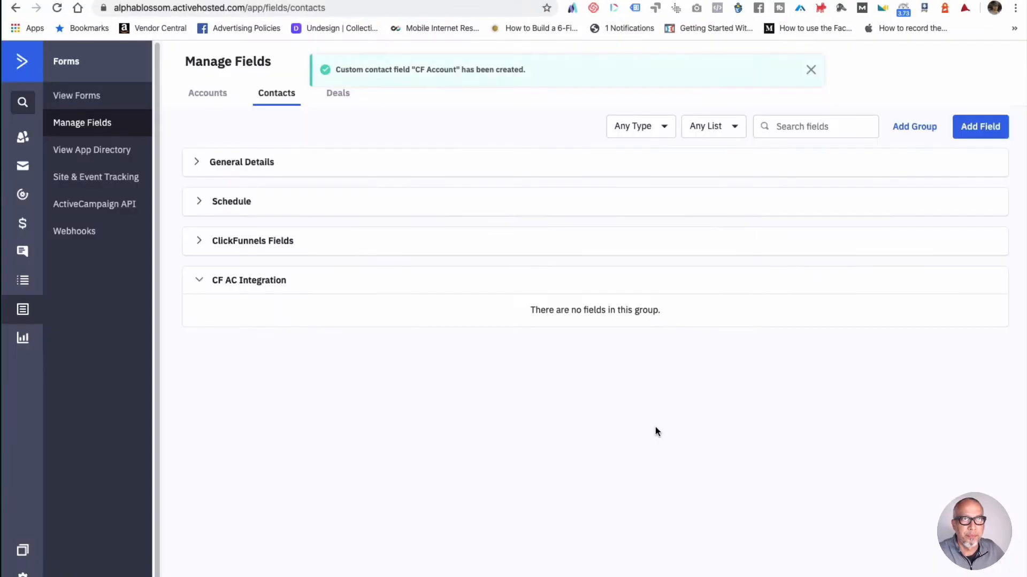
- Add a Text Input contact field named 'Referred by' to the CF AC Integration group
click(984, 129)
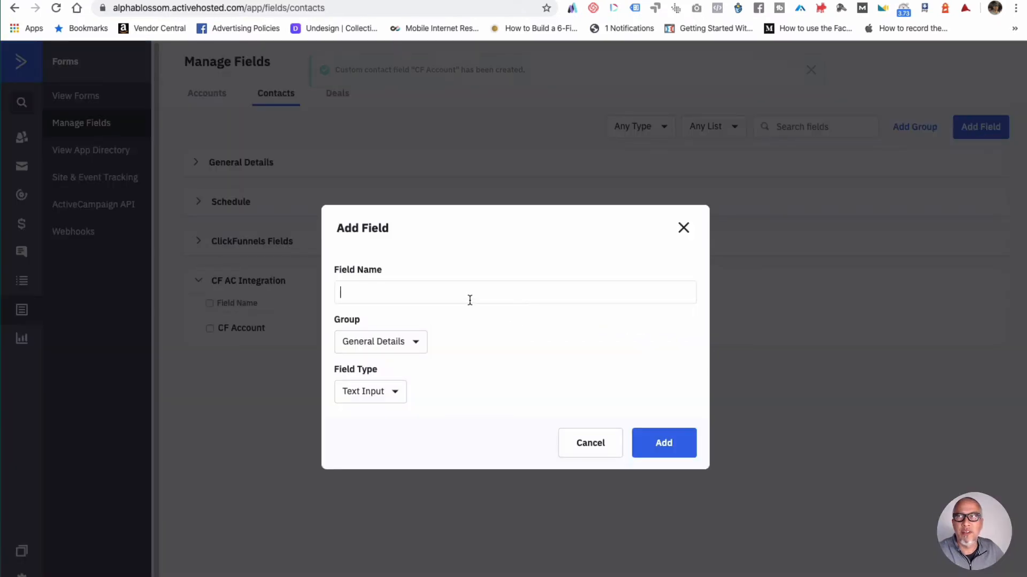
text(Referred by)
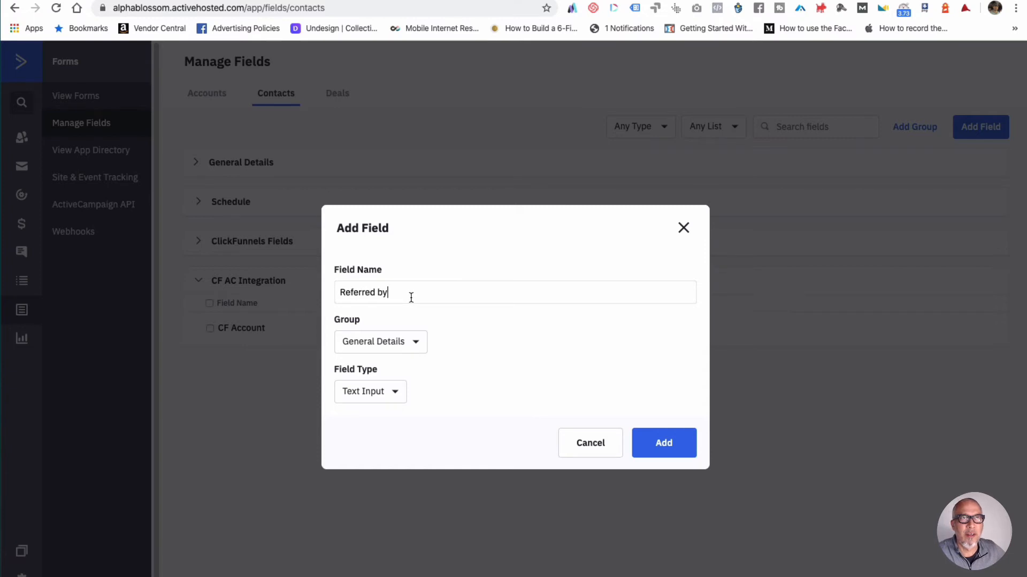
click(419, 347)
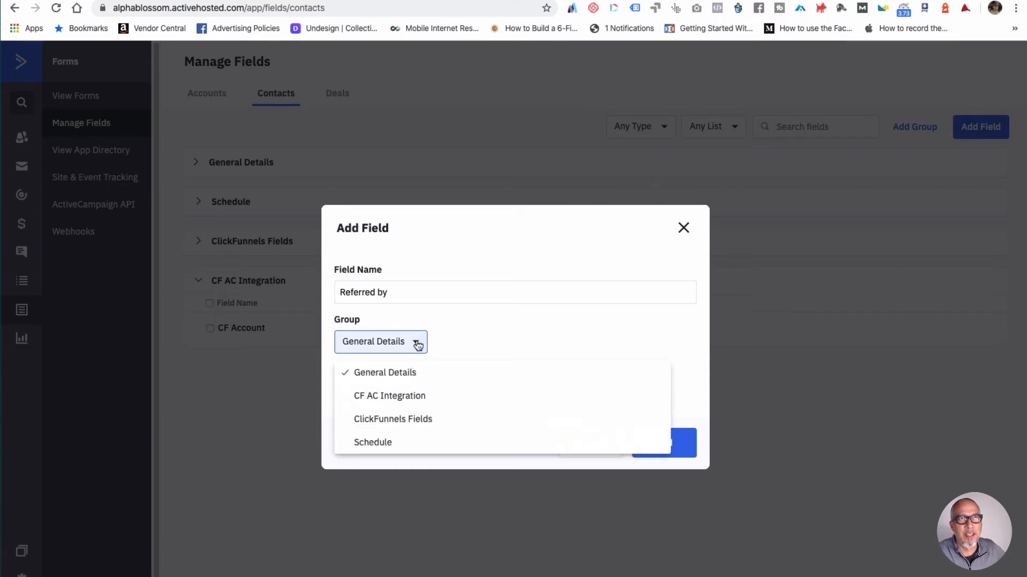
click(388, 396)
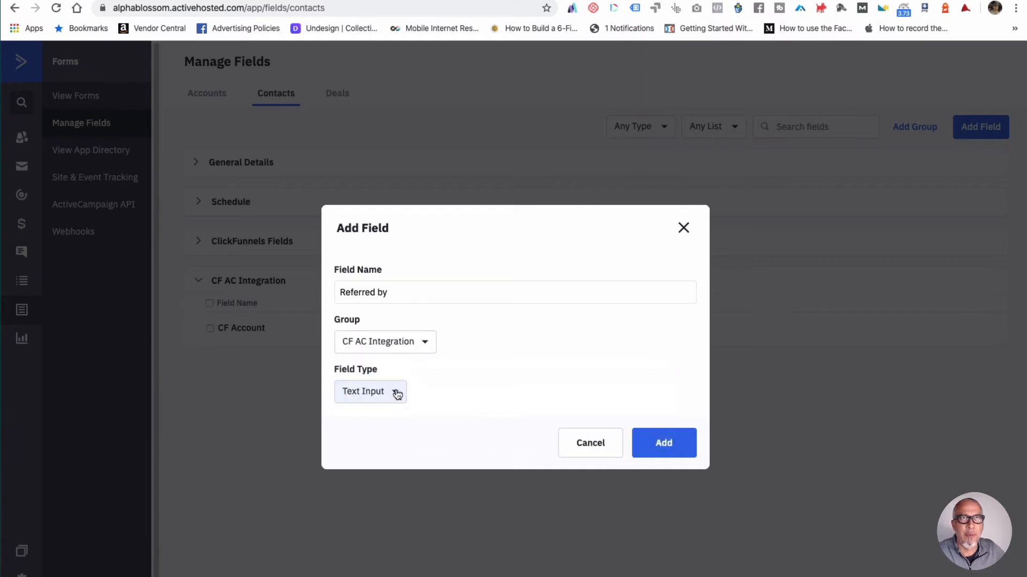
click(672, 449)
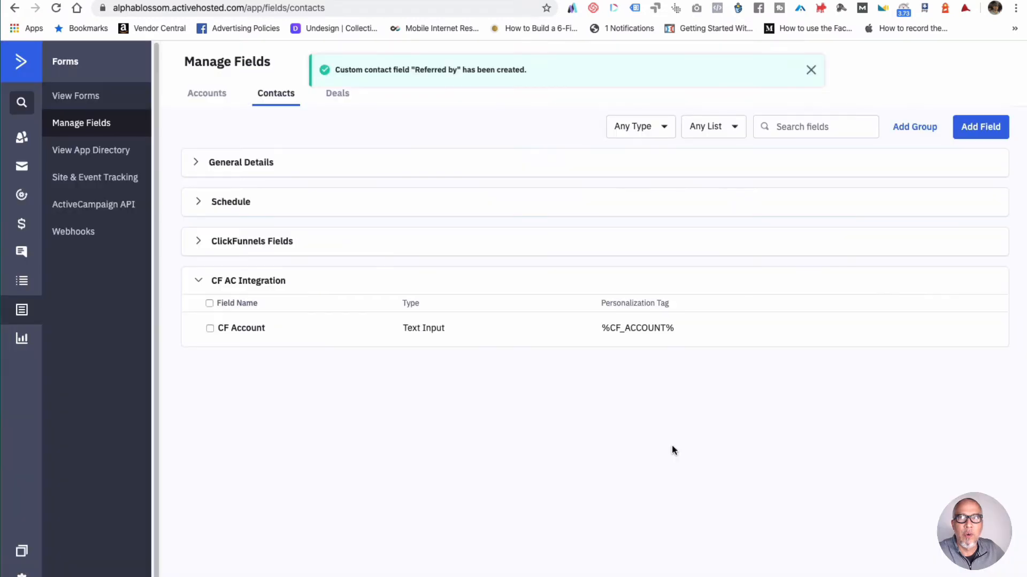
- Add a Text Input contact field named 'Big Challenge' to the CF AC Integration group
click(968, 132)
click(453, 299)
text(Big Challenge)
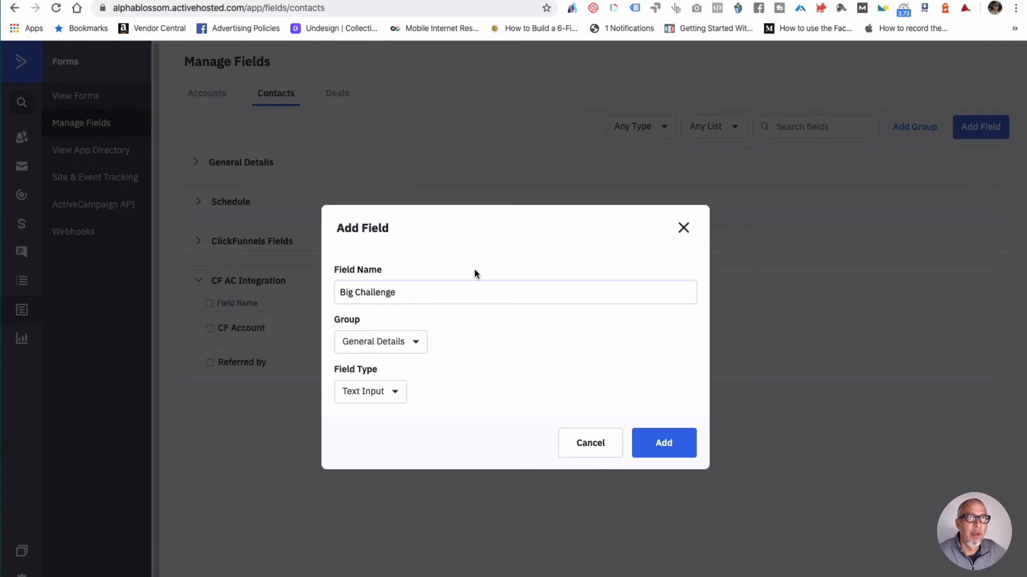
click(386, 342)
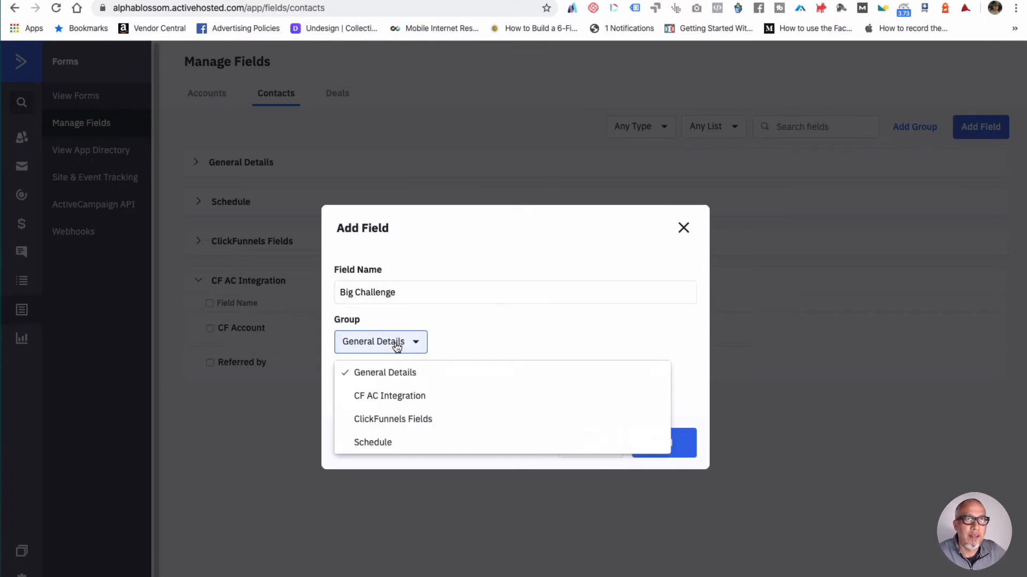
click(401, 400)
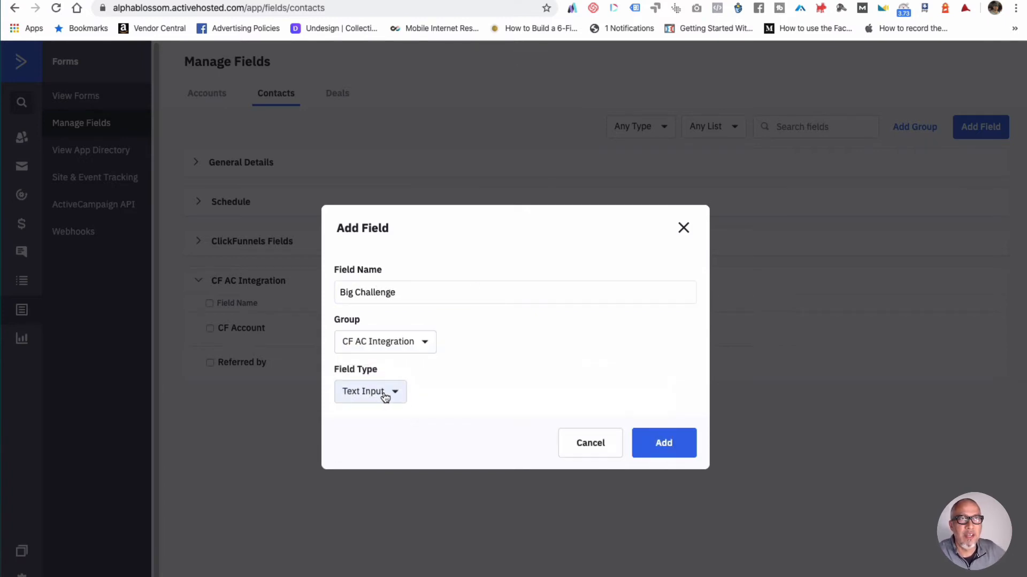
click(665, 449)
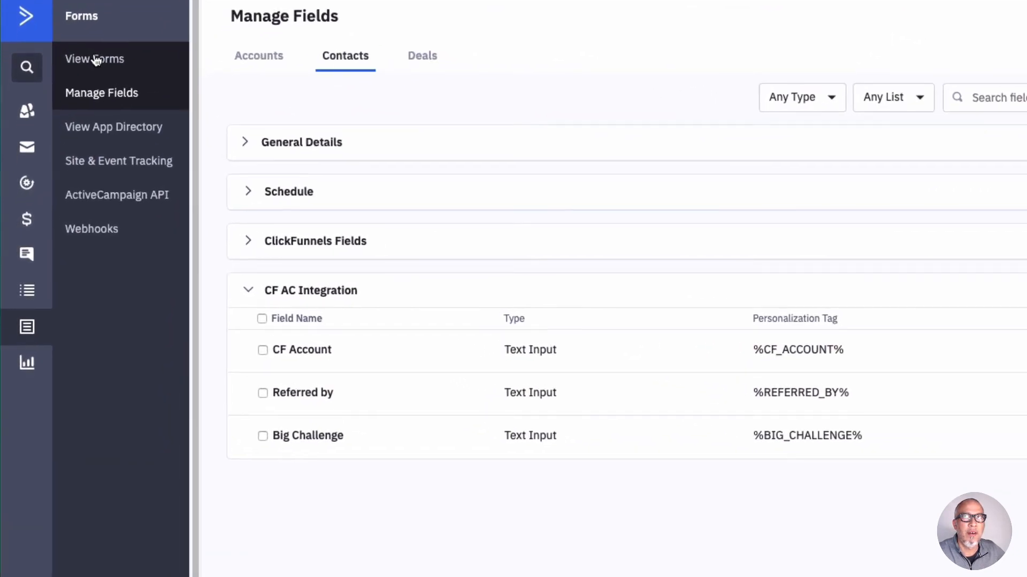
- Start a new inline form whose action subscribes contacts to the ClickFunnels Test List
click(96, 60)
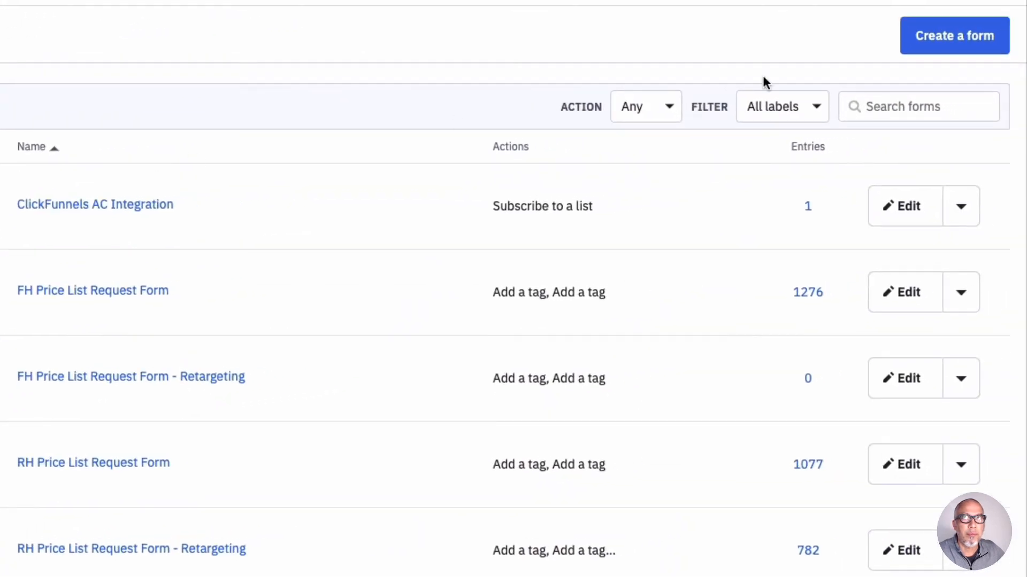
click(955, 38)
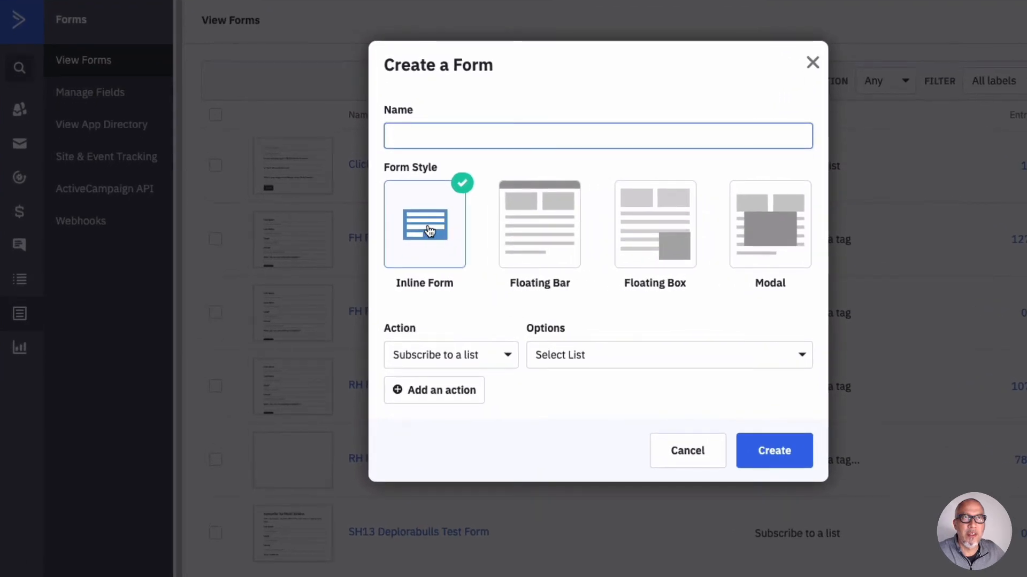
click(507, 358)
click(508, 362)
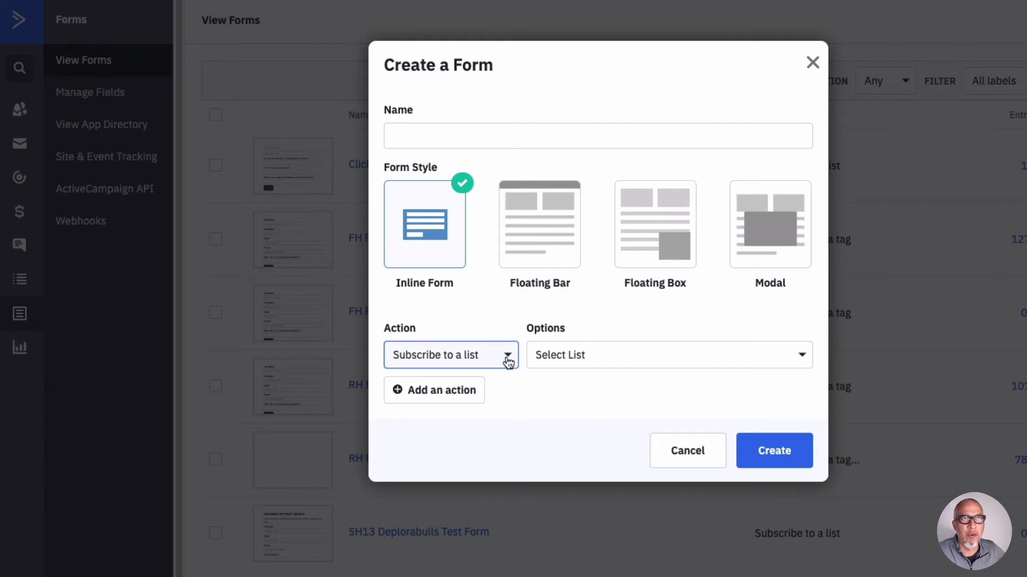
click(508, 362)
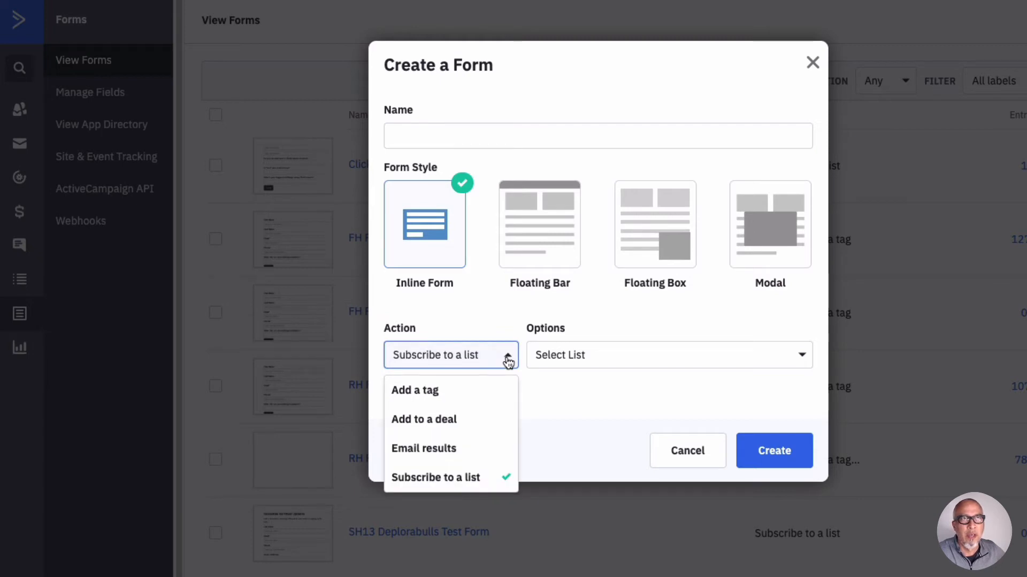
click(508, 362)
click(608, 363)
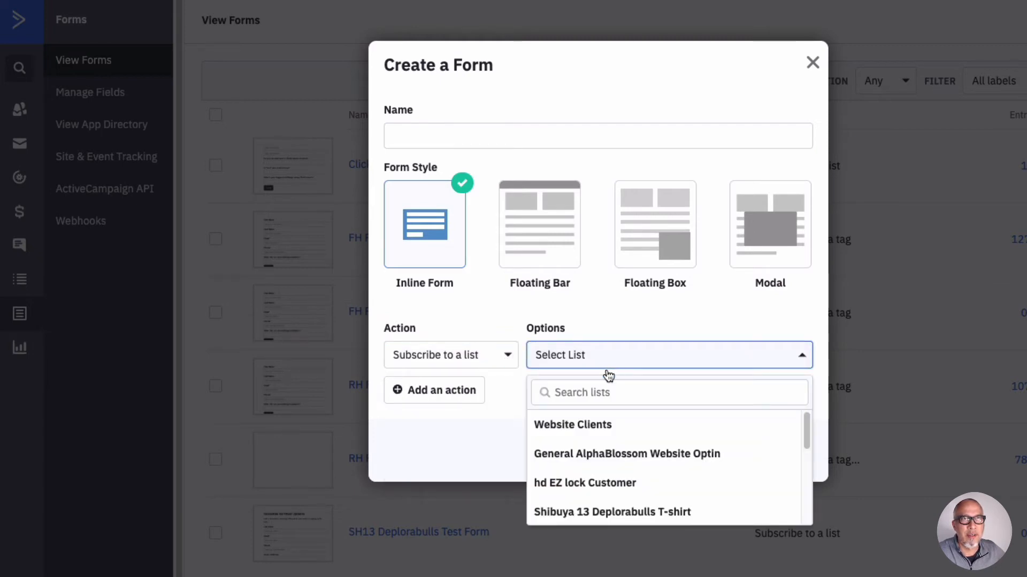
scroll(647, 431, down, 8)
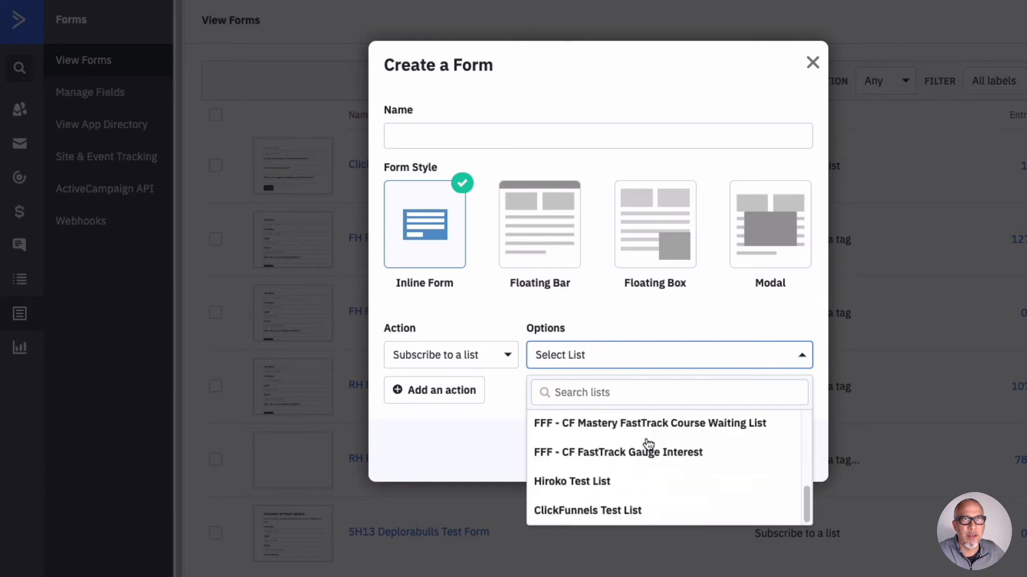
click(623, 511)
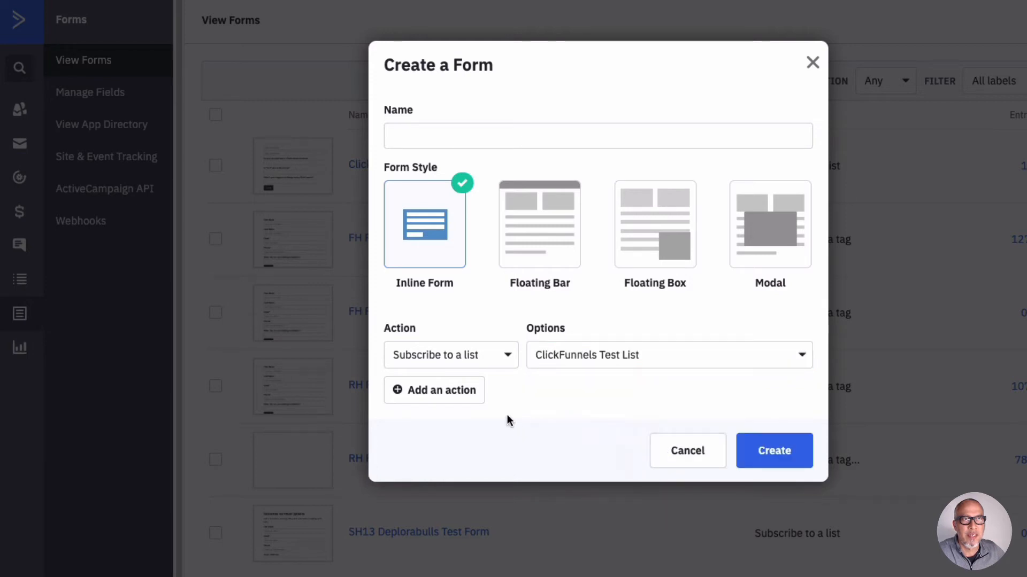
- Name the inline form 'CF AC Integration Form' and create it
click(768, 457)
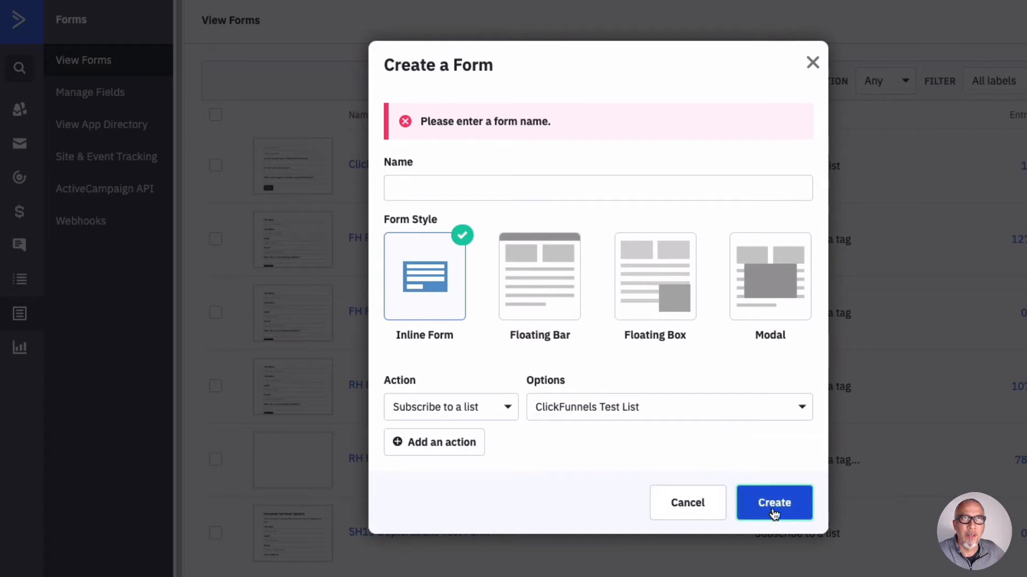
click(441, 196)
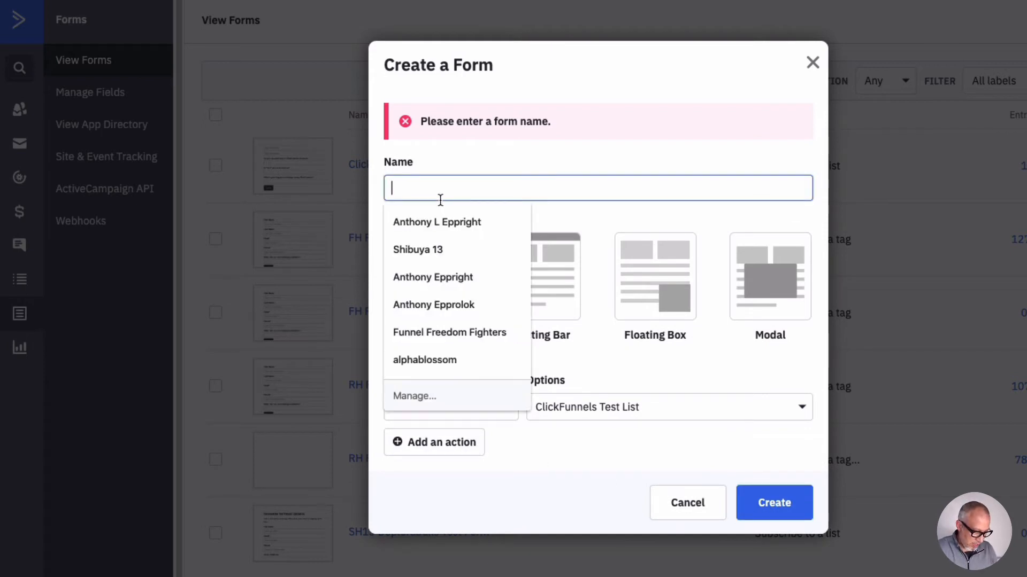
text(CF AC )
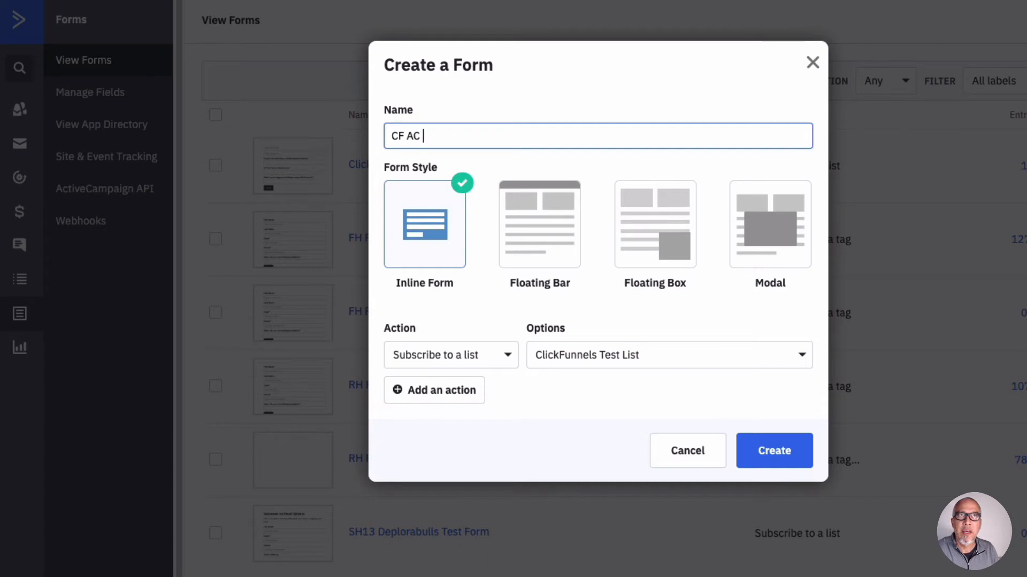
text(LIn)
text(Ine)
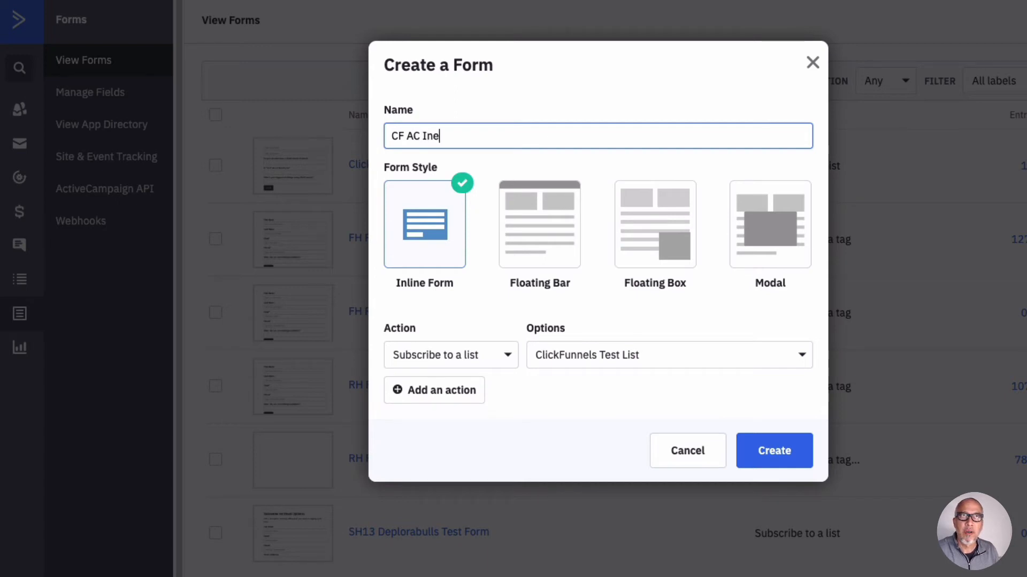
text(egration Te)
key(BackSpace)
key(BackSpace)
key(BackSpace)
text(Form)
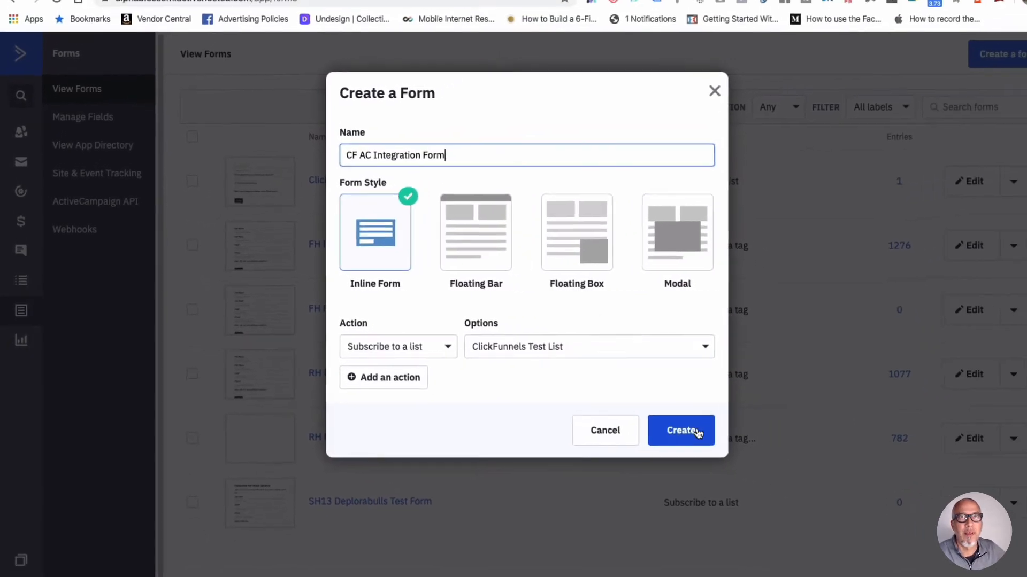
click(689, 427)
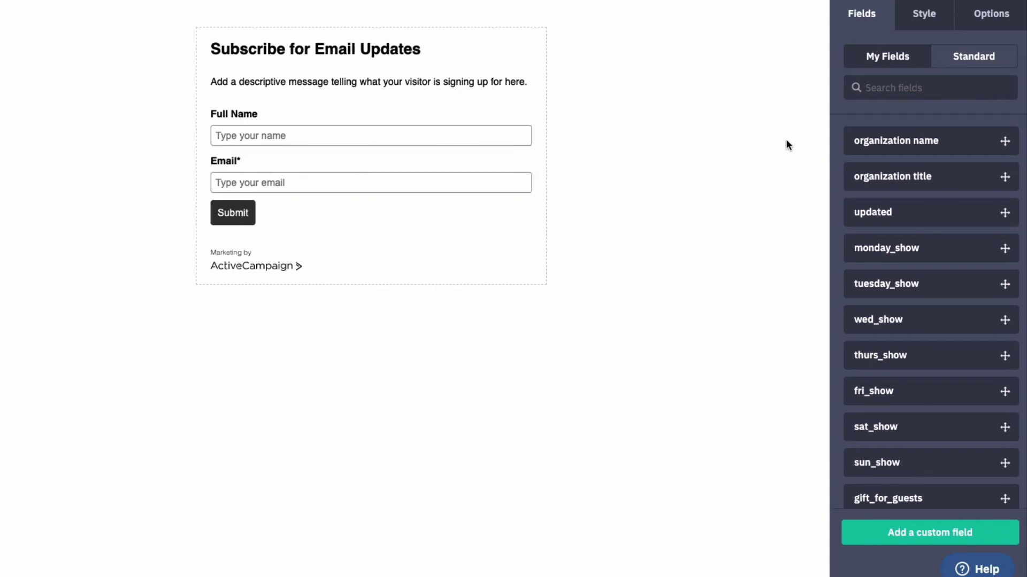
- Add the CF Account, Referred by and Big Challenge fields to the form, in that order, between Email and the submit button
scroll(872, 292, down, 10)
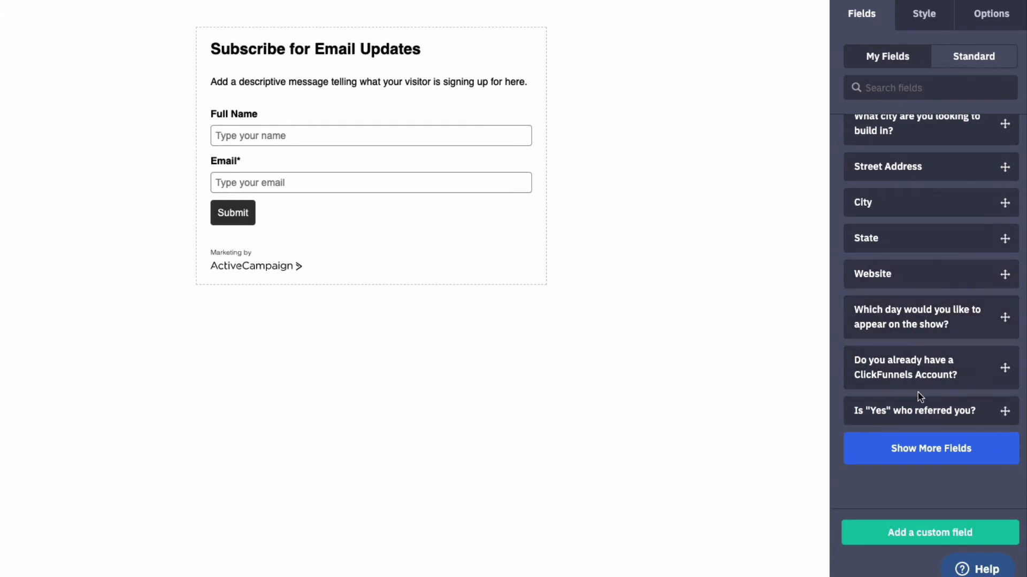
click(932, 452)
scroll(903, 315, down, 3)
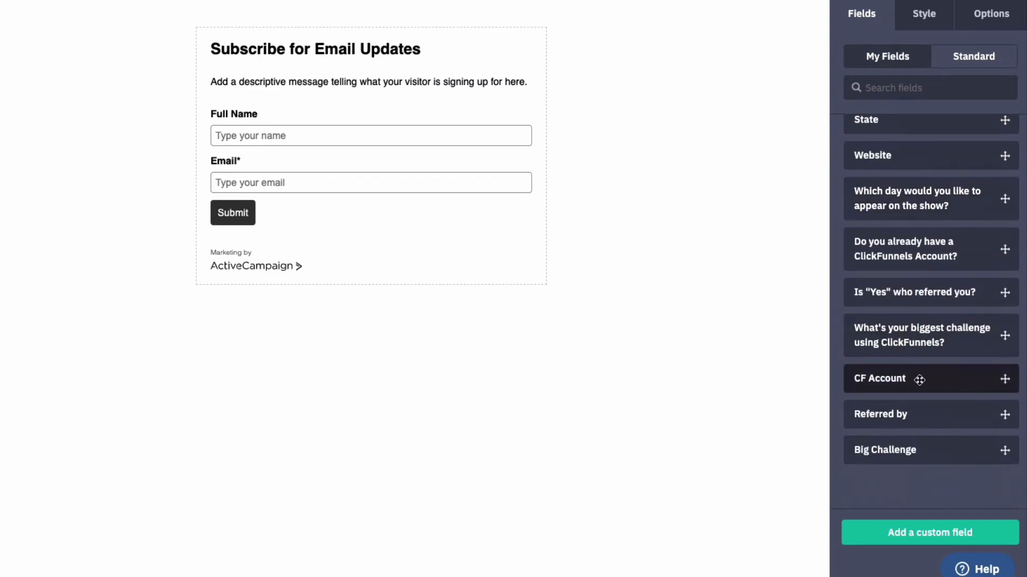
drag(929, 381, 378, 203)
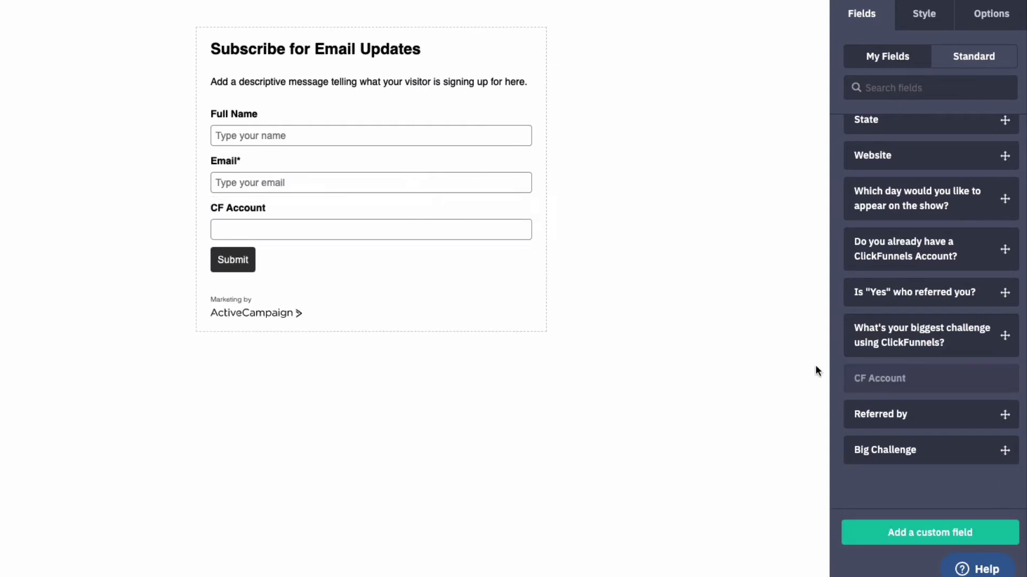
drag(918, 416, 337, 236)
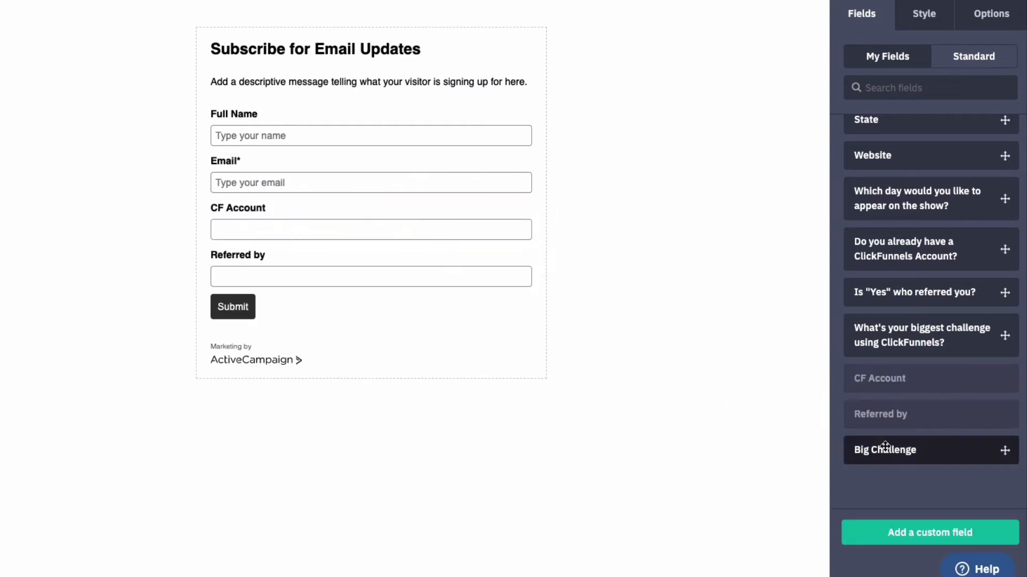
drag(904, 455, 332, 287)
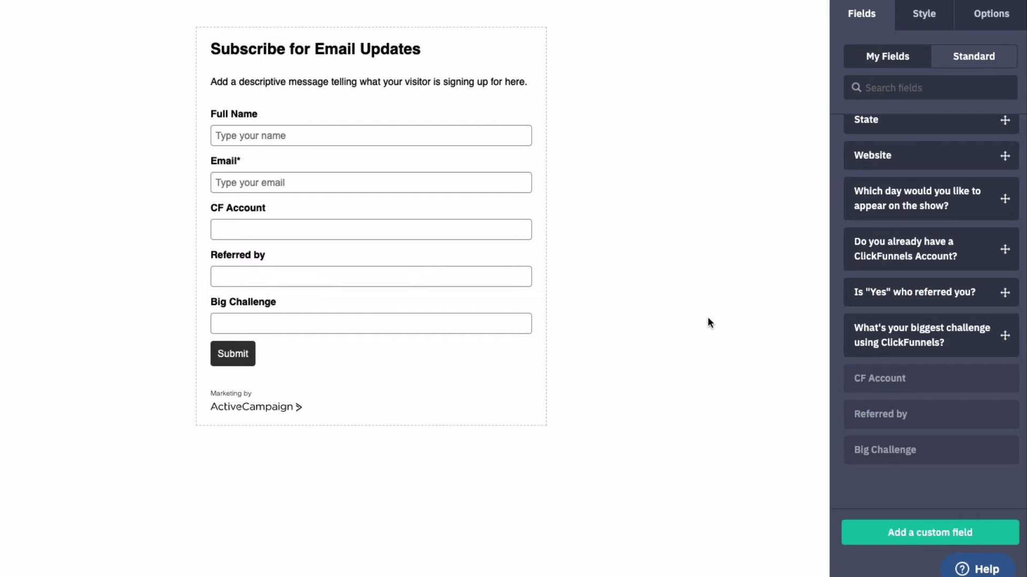
- Set the form's On Submit behaviour to Open URL
click(988, 26)
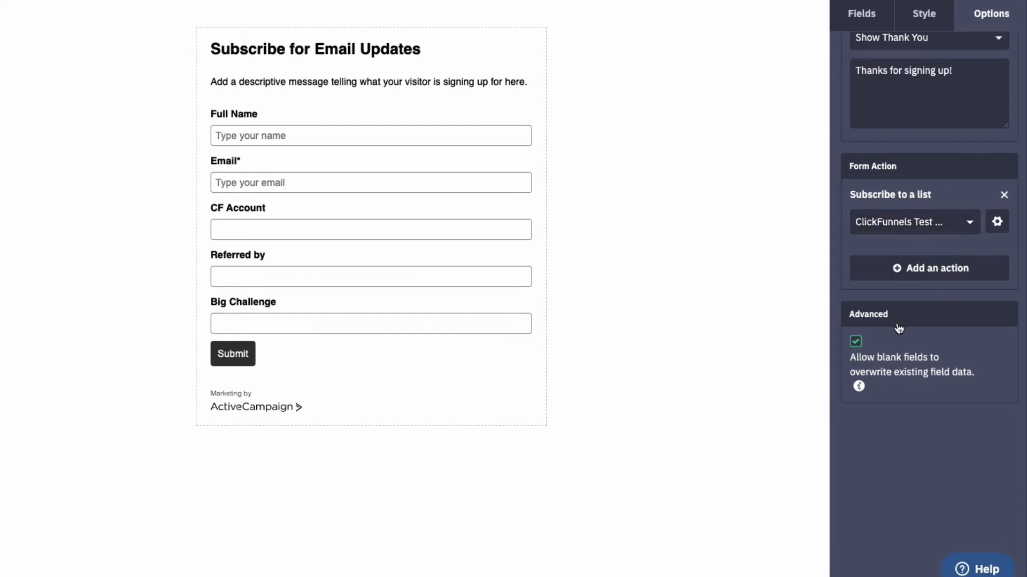
scroll(901, 326, up, 2)
scroll(897, 344, down, 1)
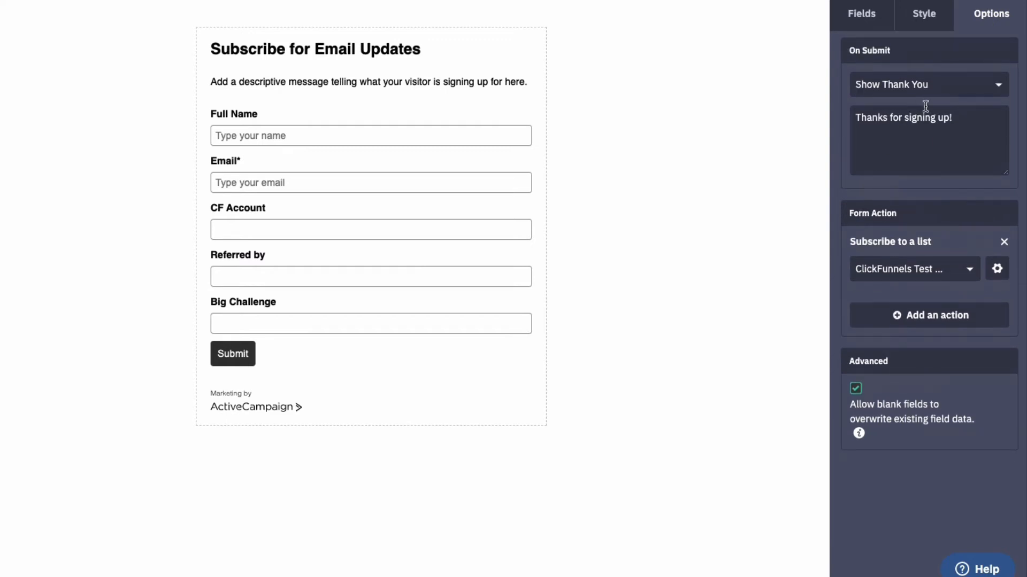
click(990, 90)
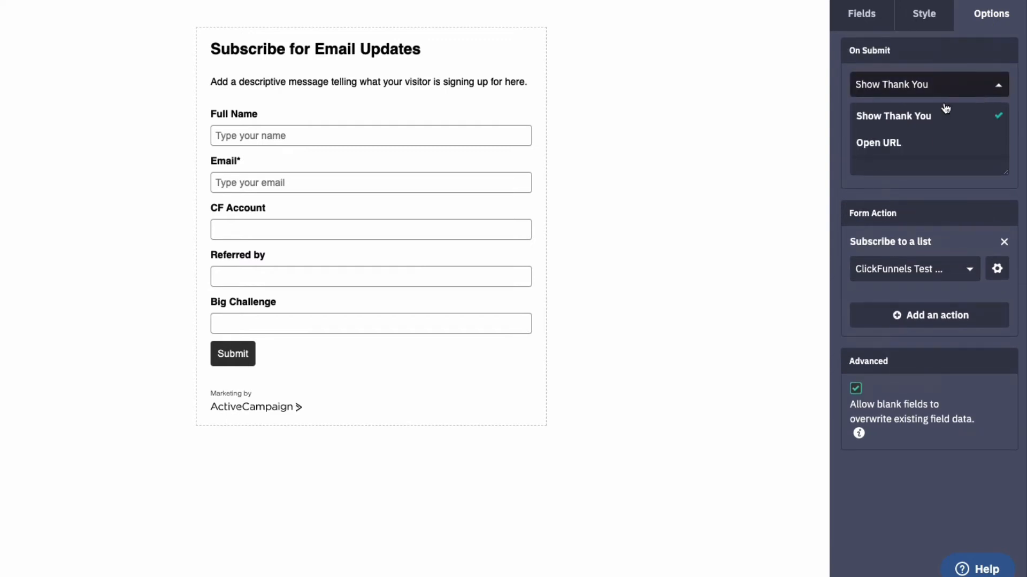
click(884, 145)
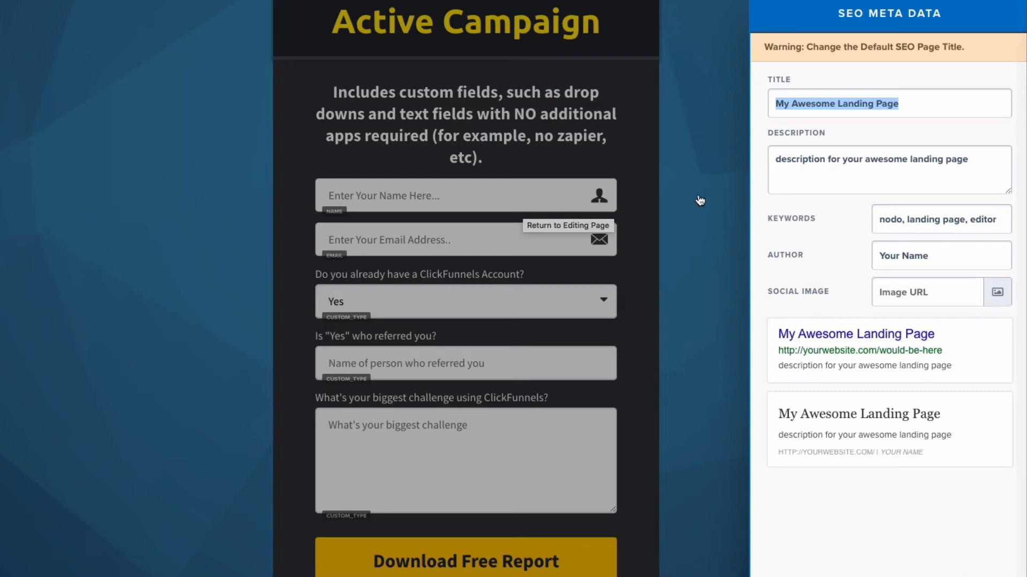
click(701, 198)
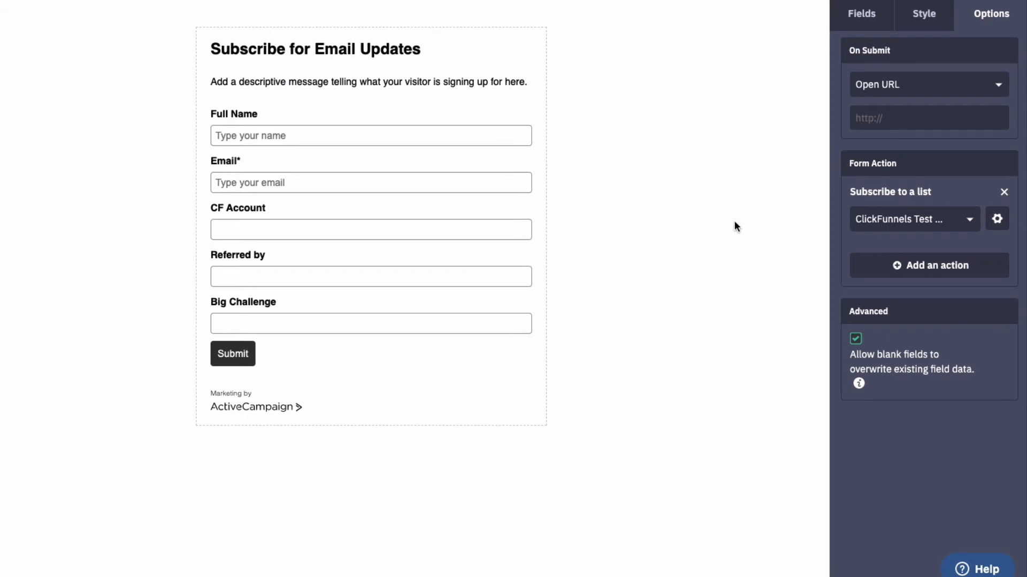
click(863, 16)
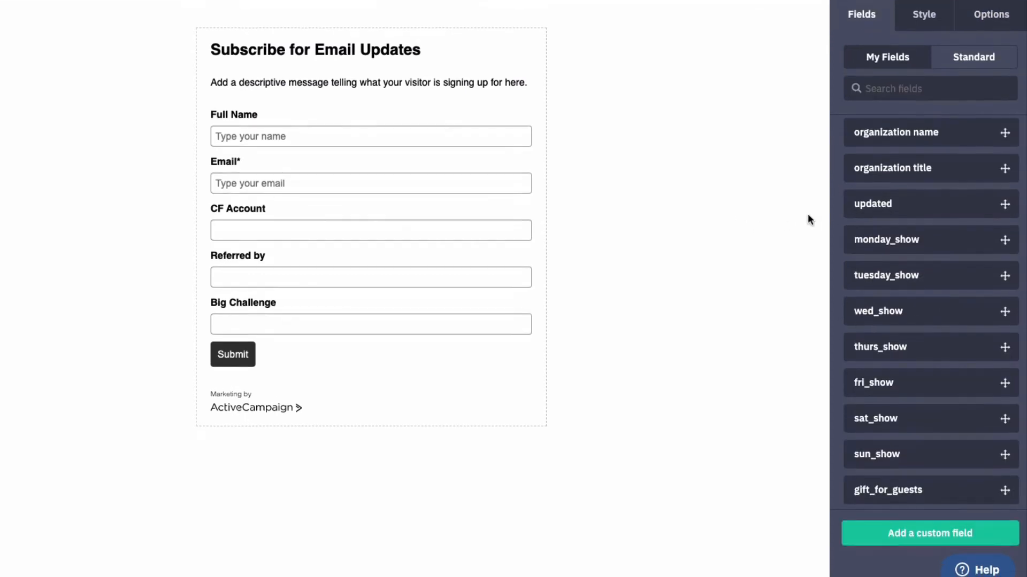
scroll(963, 219, down, 10)
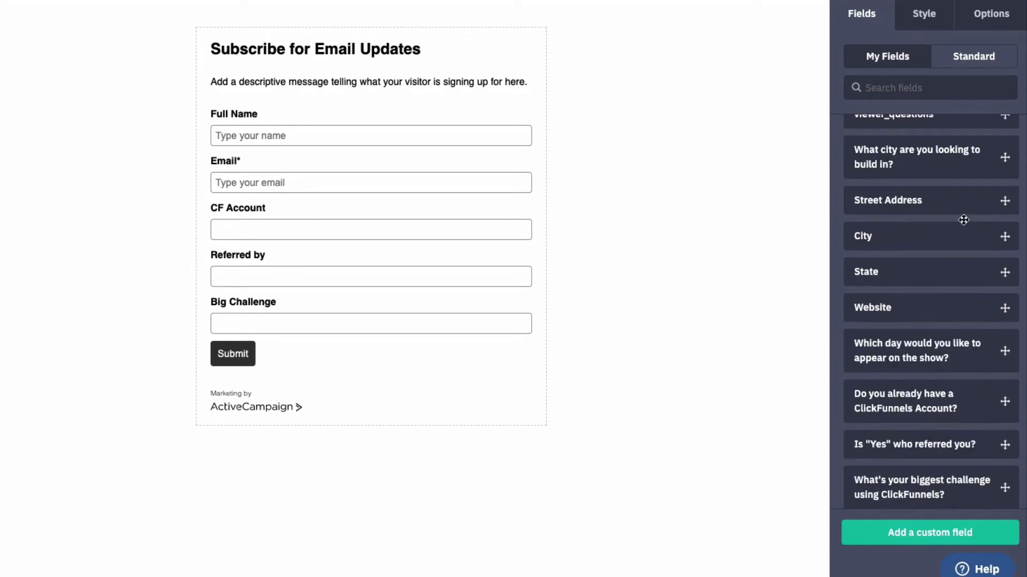
scroll(963, 220, up, 10)
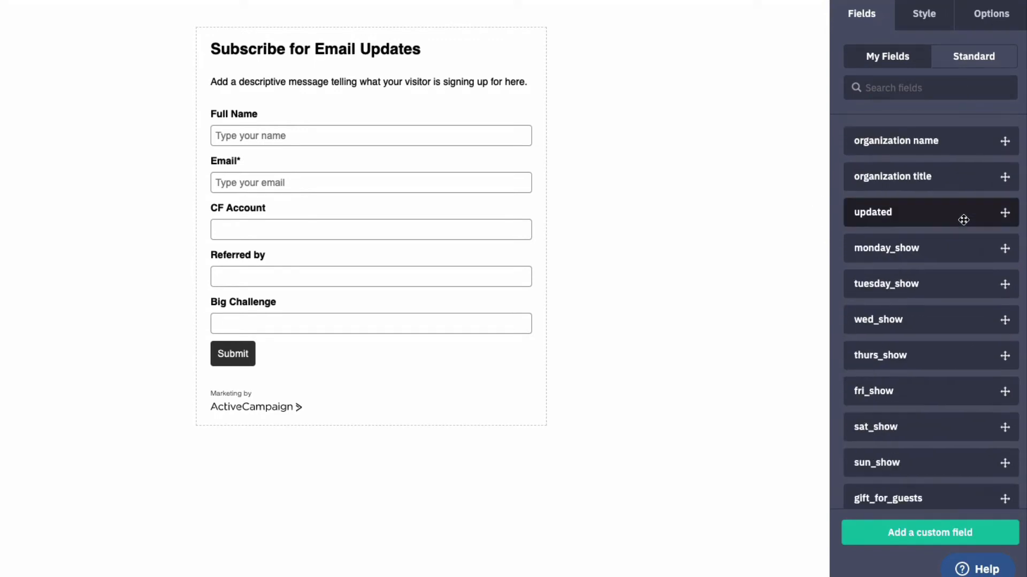
- Disallow blank fields from overwriting existing field data, and turn off Opt-in Confirmation for the ClickFunnels Test List action
click(981, 24)
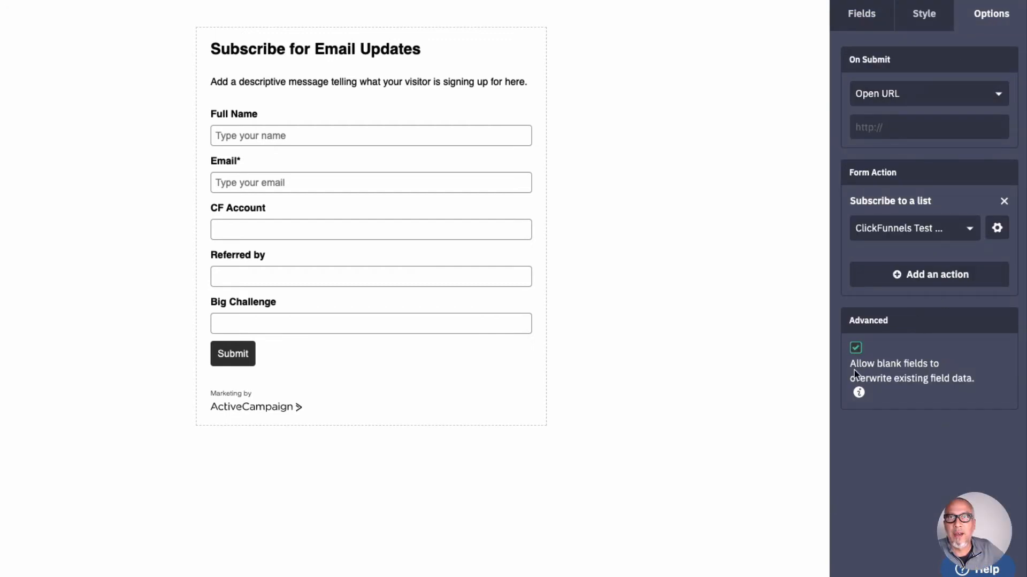
click(855, 348)
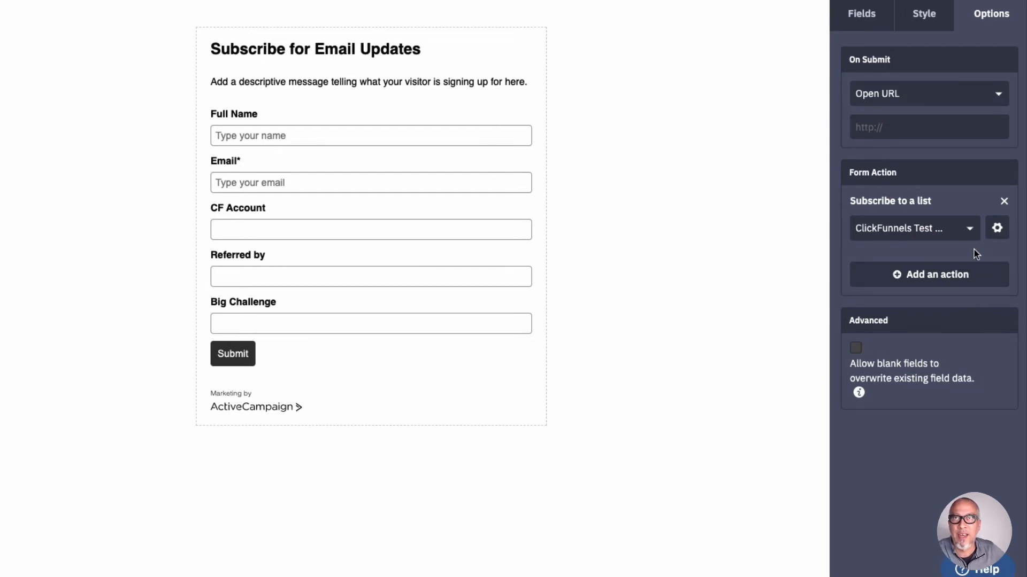
click(994, 235)
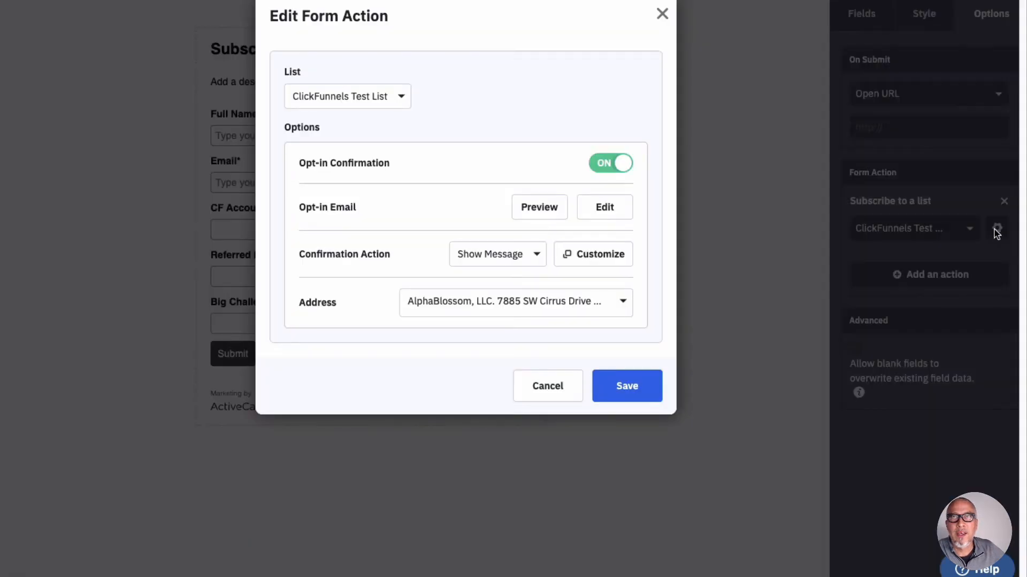
click(604, 170)
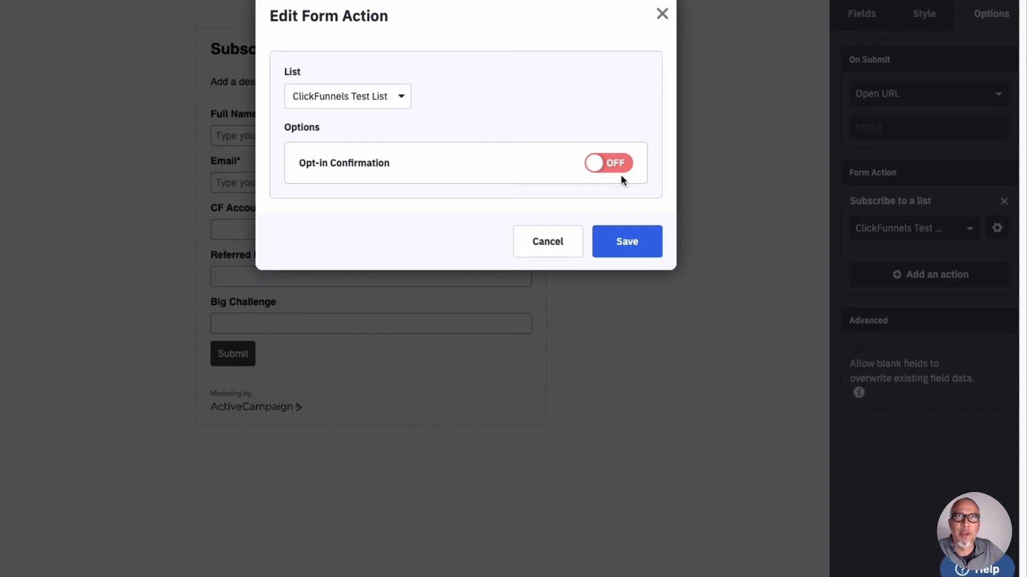
click(631, 244)
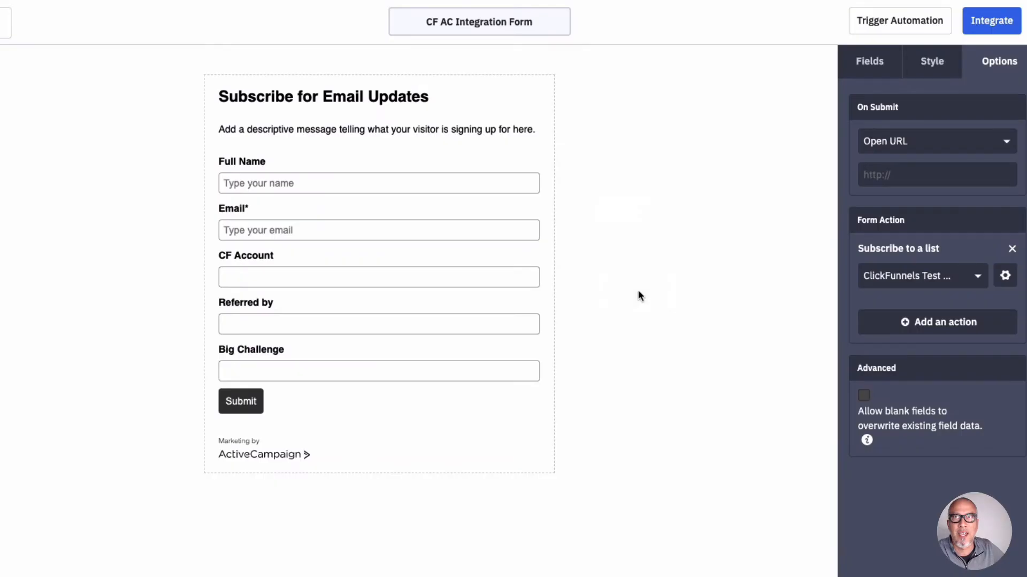
- Copy the form's Full Embed code from the integration page and paste it into an empty text editor document
click(994, 27)
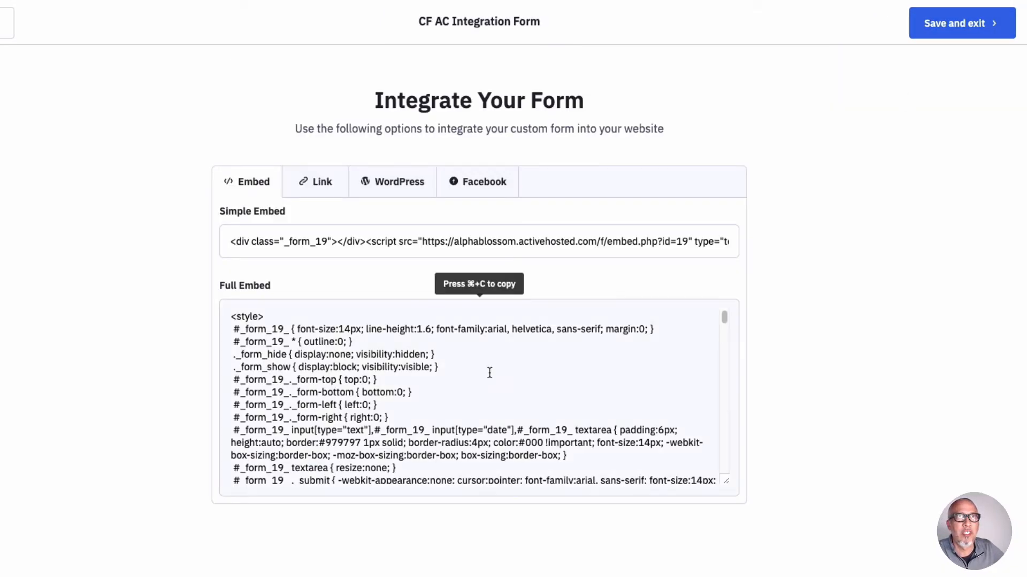
click(232, 317)
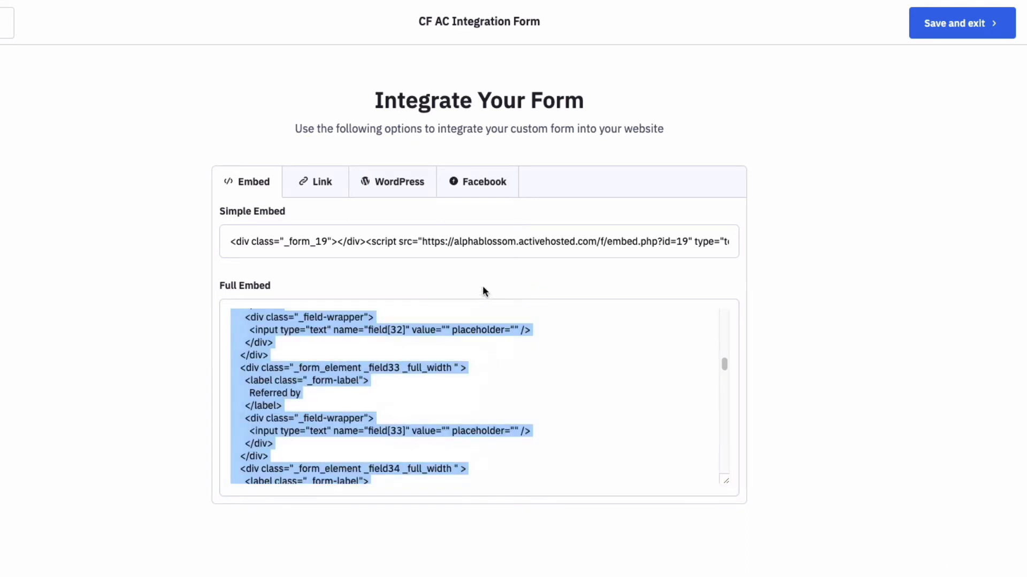
key(super+c)
key(super+Tab)
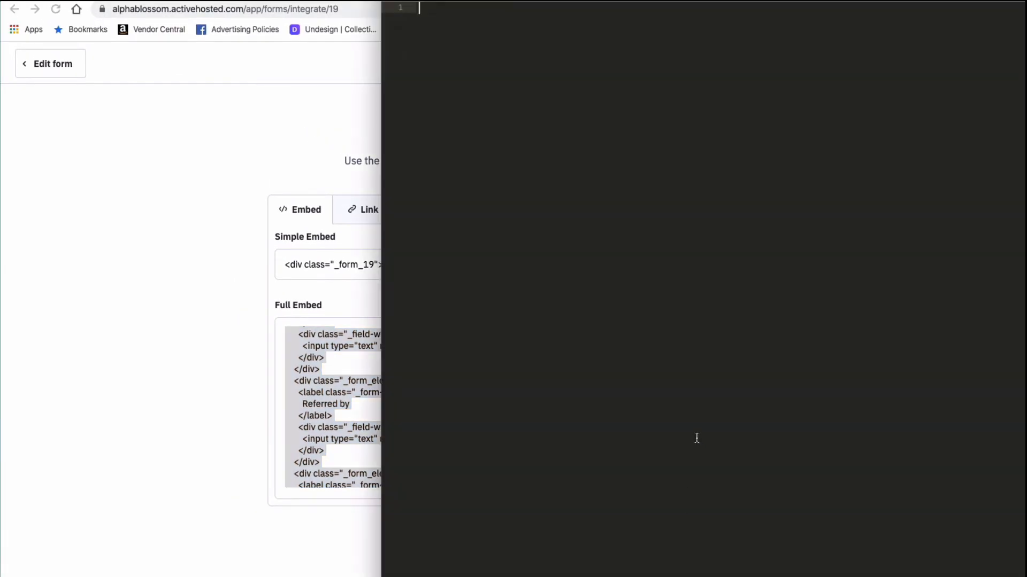
drag(641, 2, 334, 1)
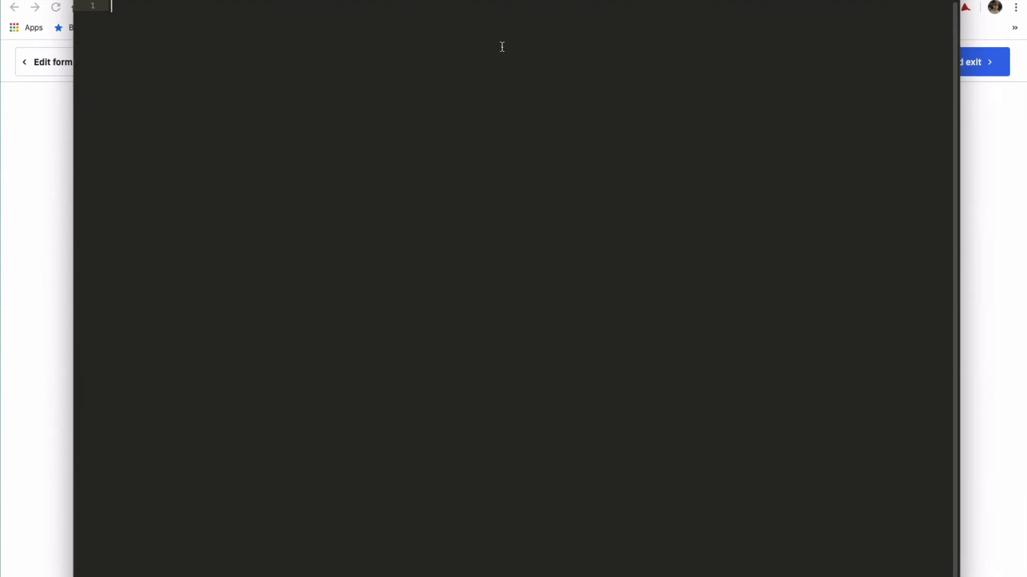
key(super+v)
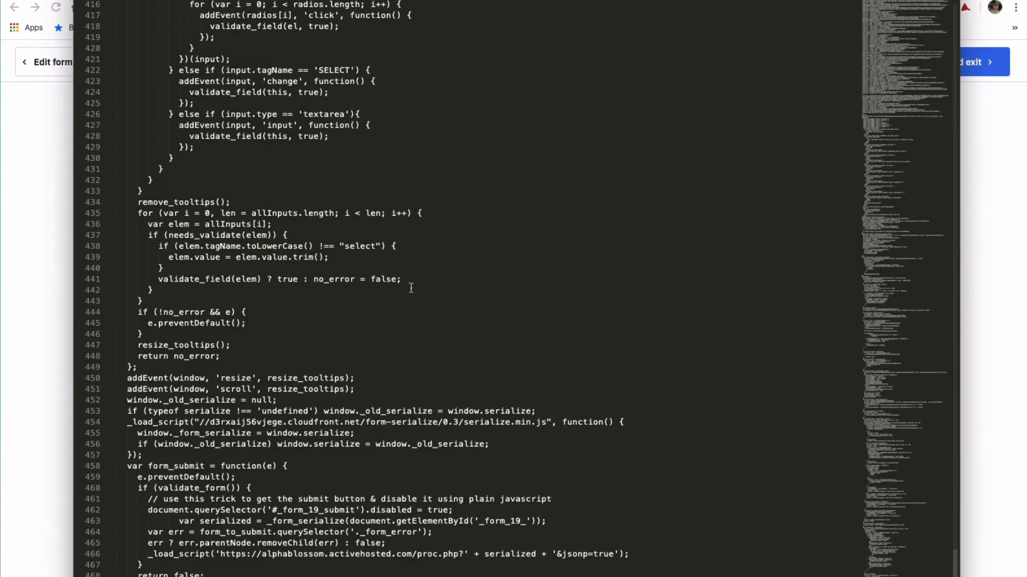
- Separate the closing form tag from the script tag that follows it with a blank line
scroll(407, 339, up, 5)
scroll(404, 333, up, 15)
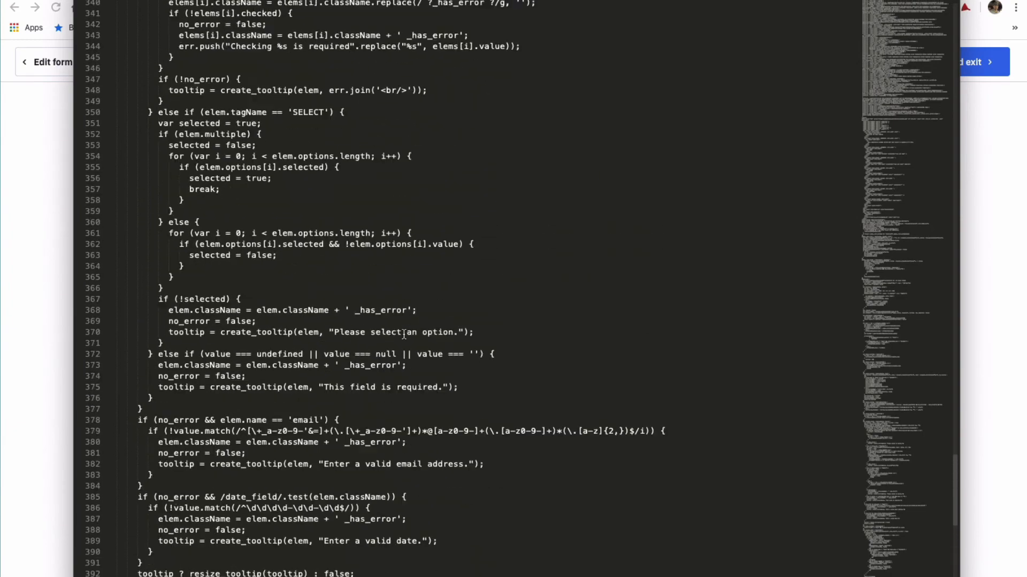
scroll(400, 357, up, 10)
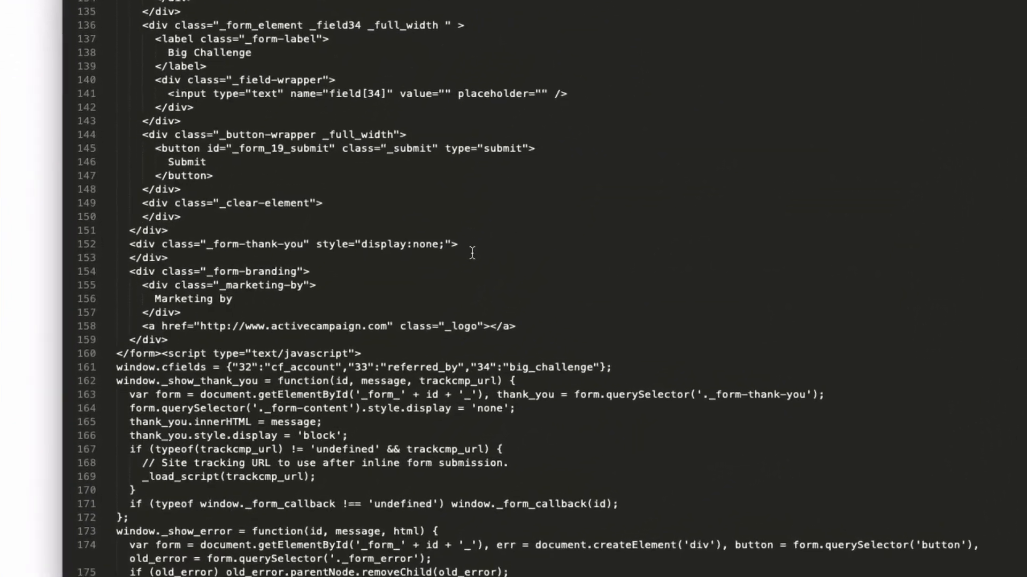
click(164, 351)
key(Return)
key(Return)
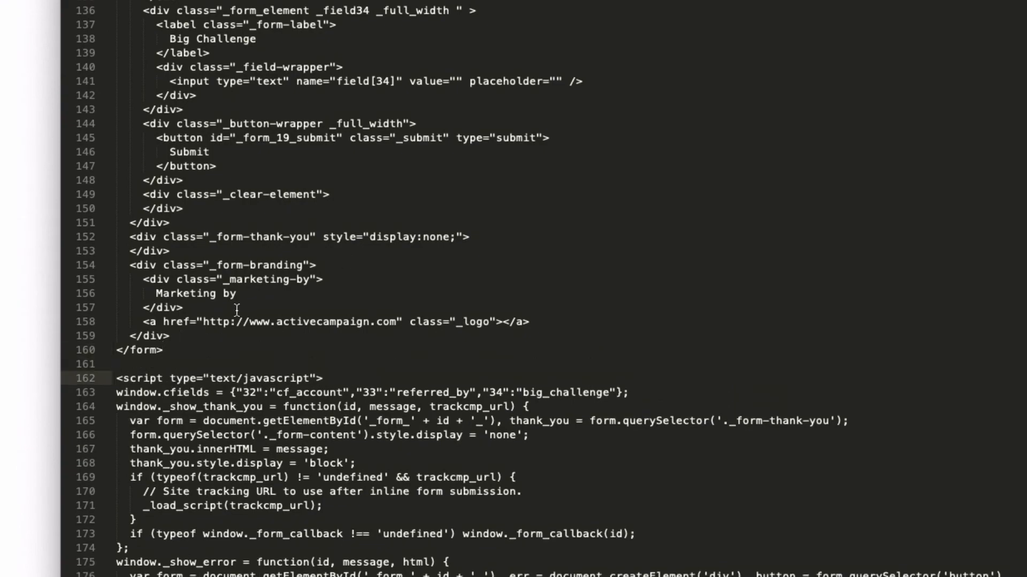
- Separate the opening form tag from the style block with a blank line, and copy the code from the opening to the closing form tag
scroll(237, 311, up, 15)
scroll(240, 312, down, 8)
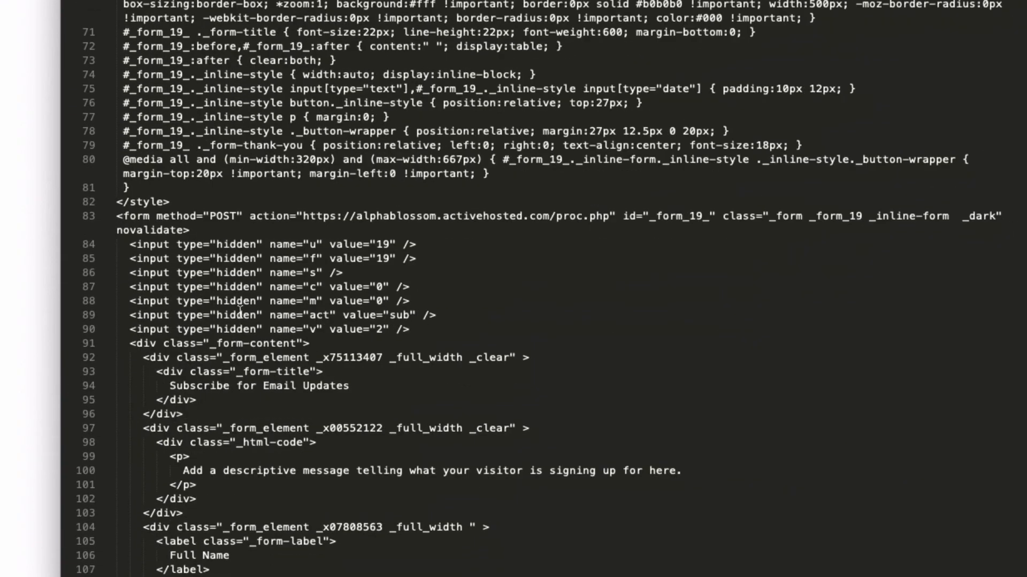
scroll(240, 313, down, 1)
click(116, 207)
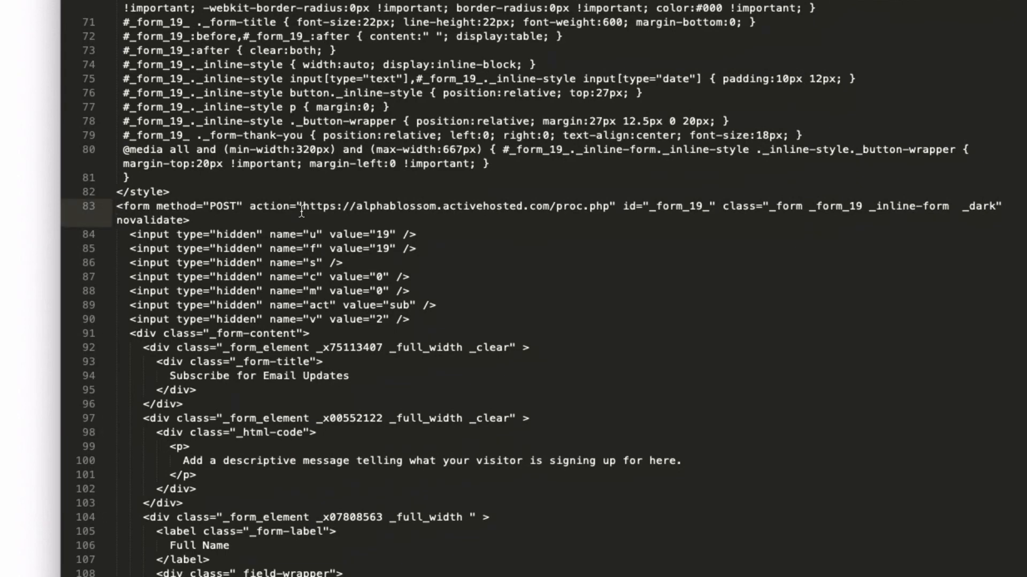
key(Return)
drag(118, 222, 272, 258)
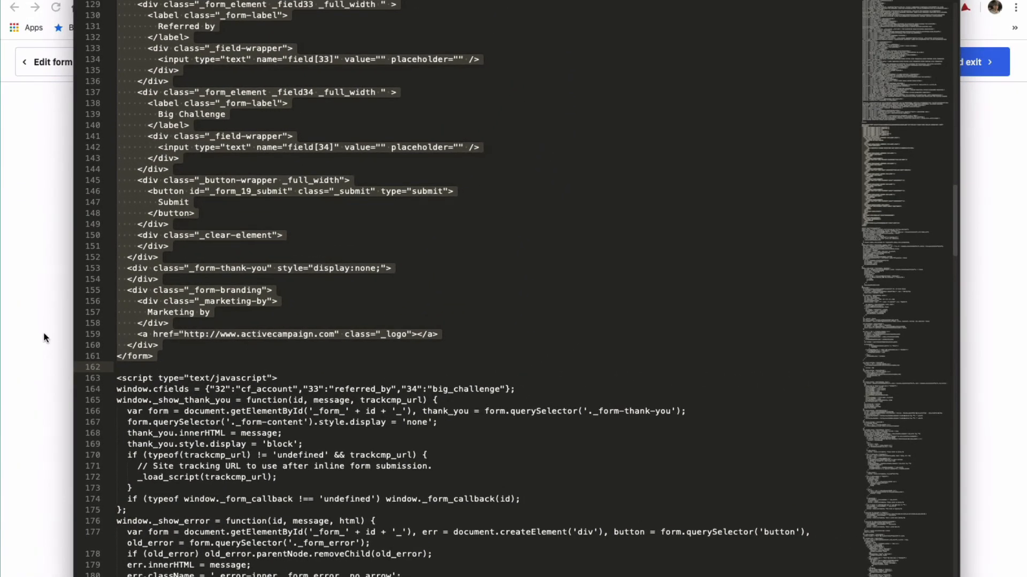
- Switch to the ClickFunnels page editor and check the action assigned to the Download Free Report button
click(45, 337)
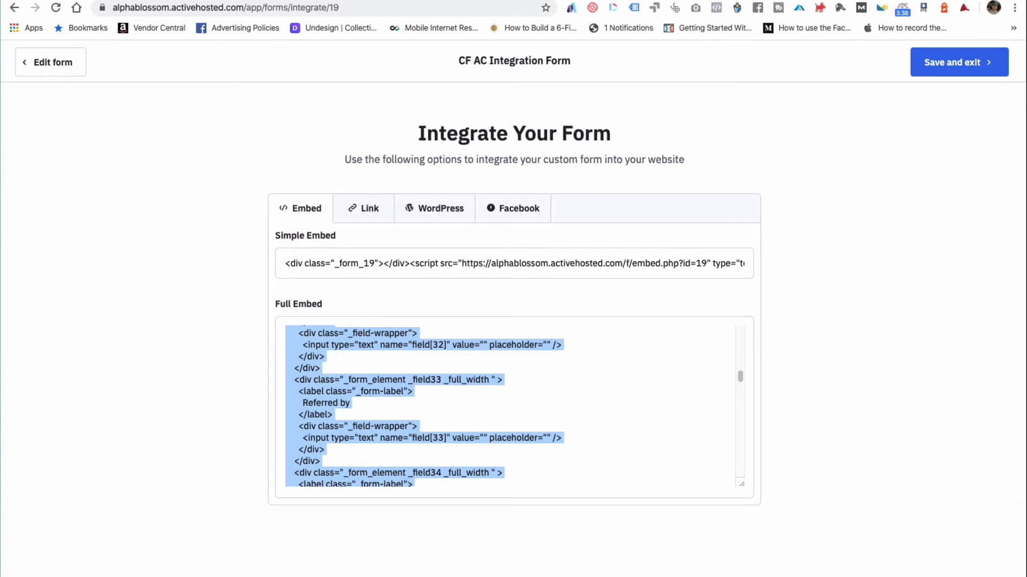
key(ctrl+Tab)
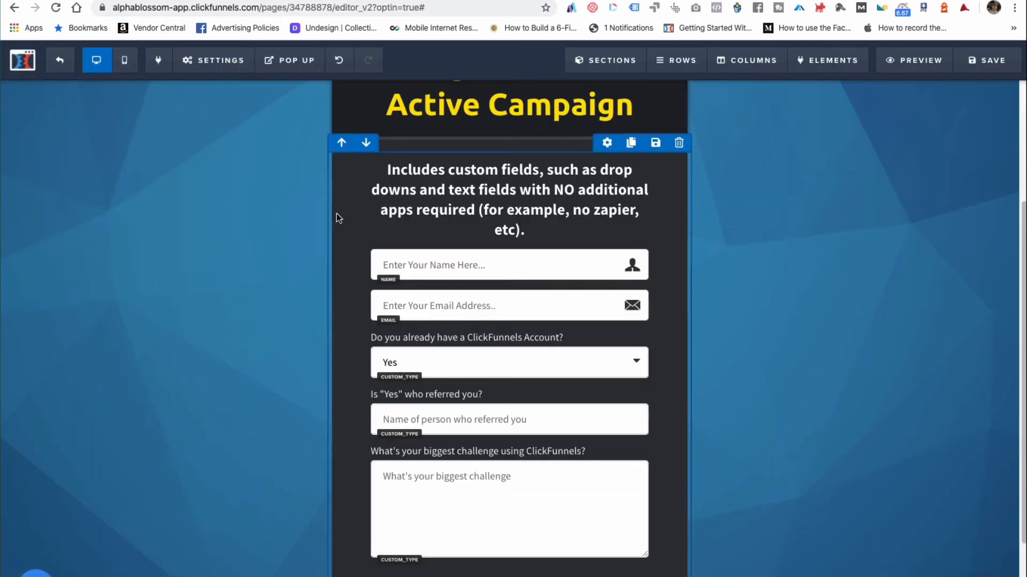
scroll(541, 360, down, 3)
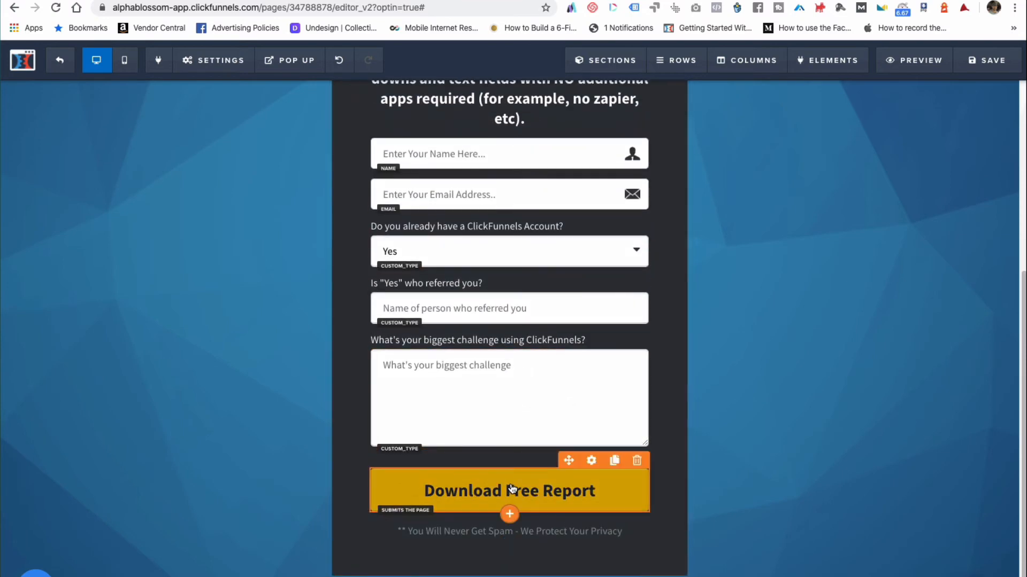
click(512, 488)
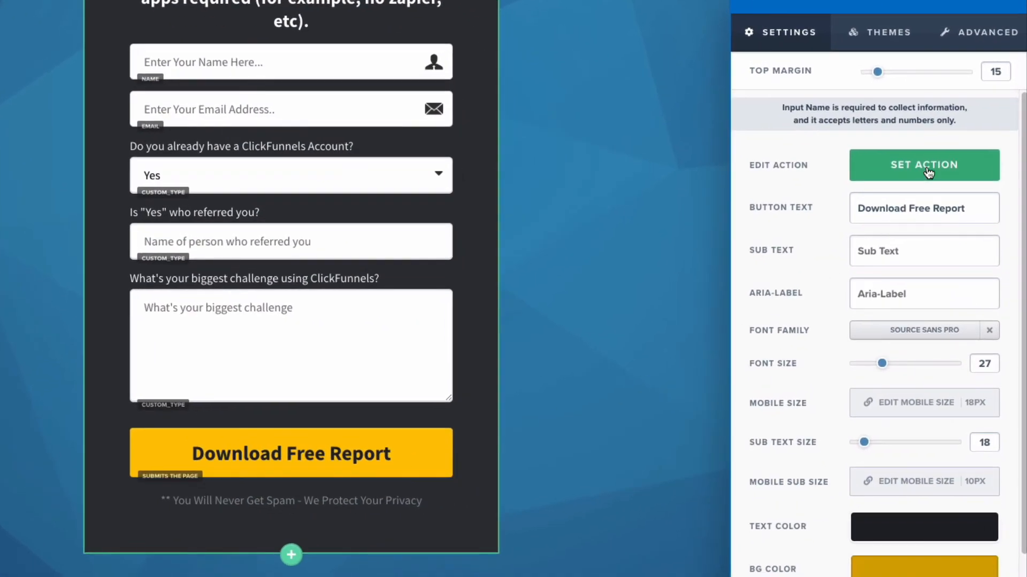
click(928, 172)
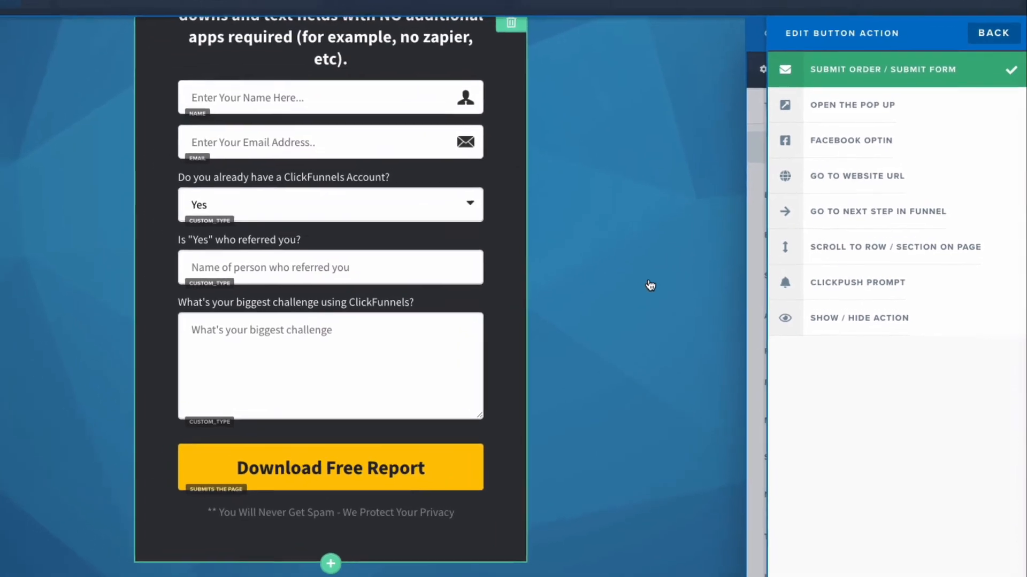
click(651, 285)
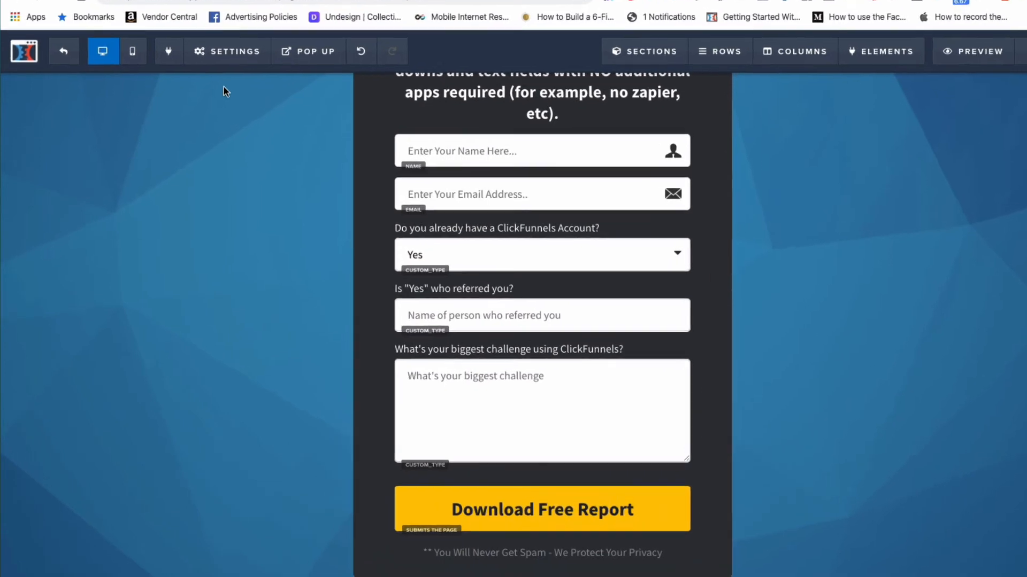
- In the page's email integration settings, choose HTML Form Integration with the Integrate Existing Form action
click(214, 59)
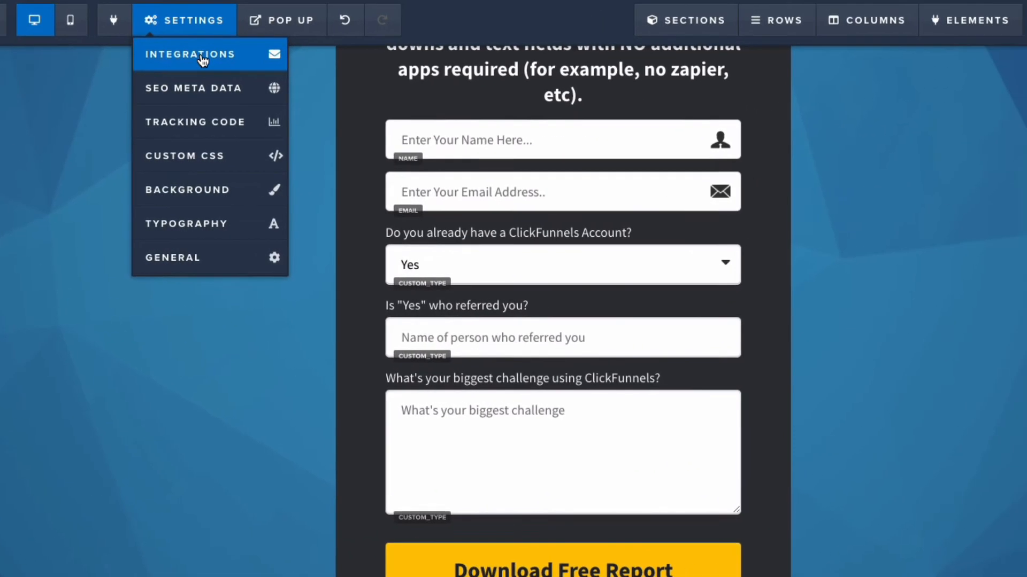
click(202, 56)
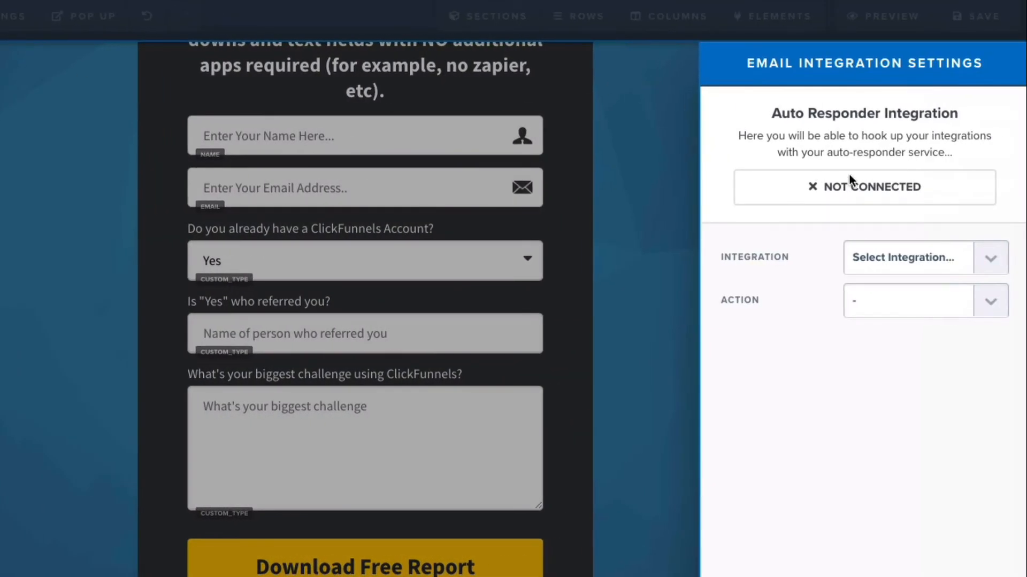
click(991, 259)
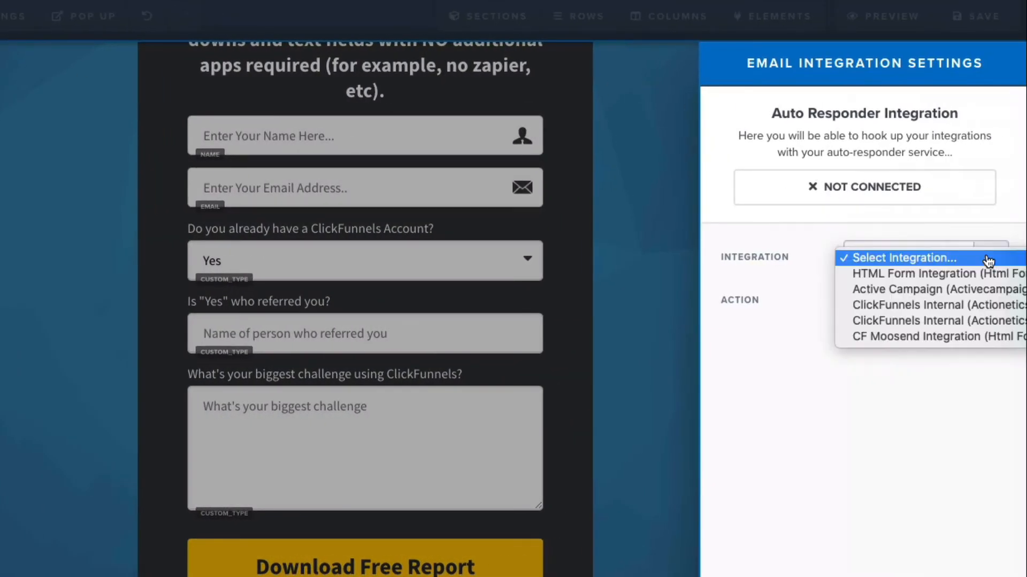
click(919, 275)
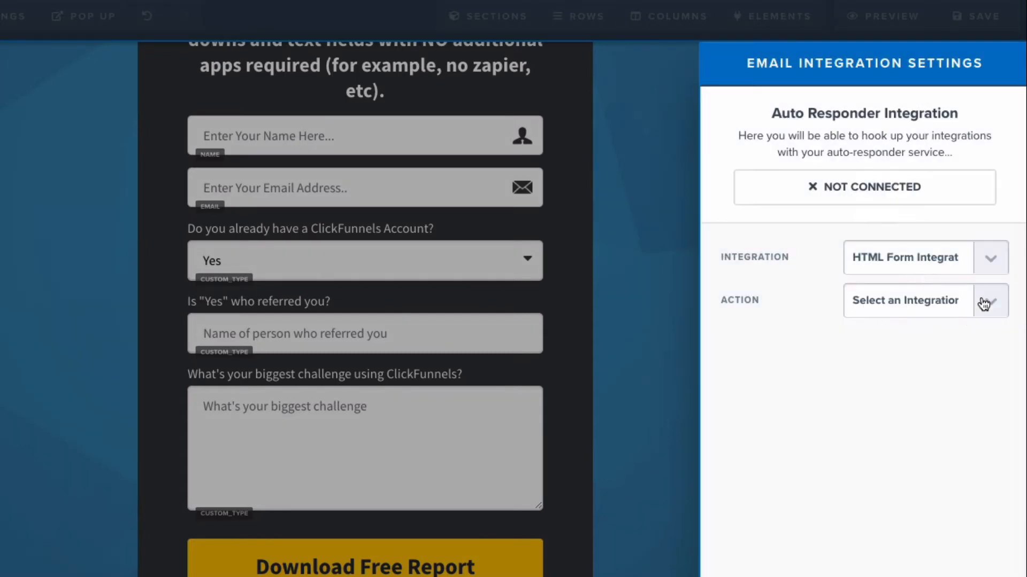
click(989, 305)
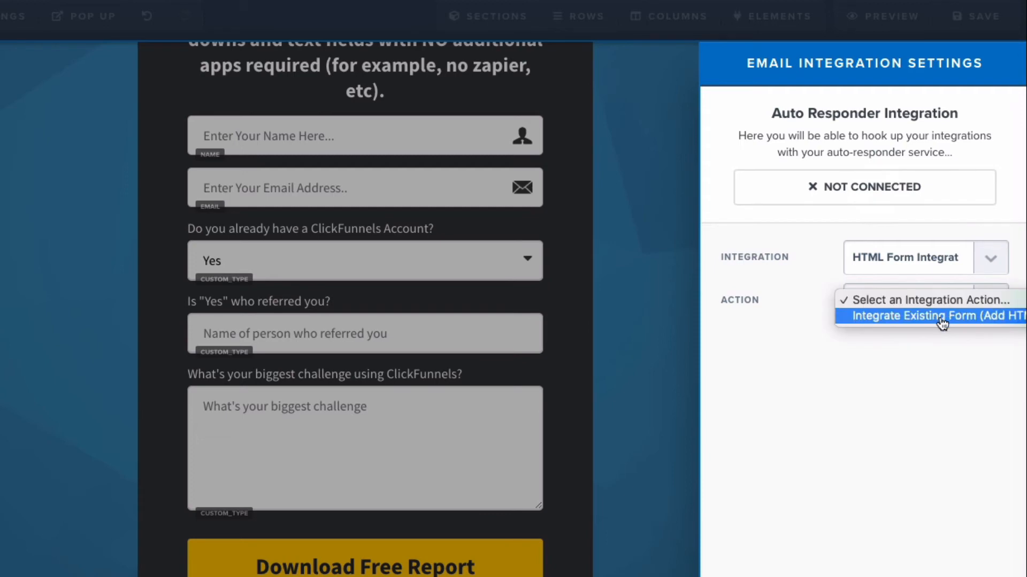
click(902, 320)
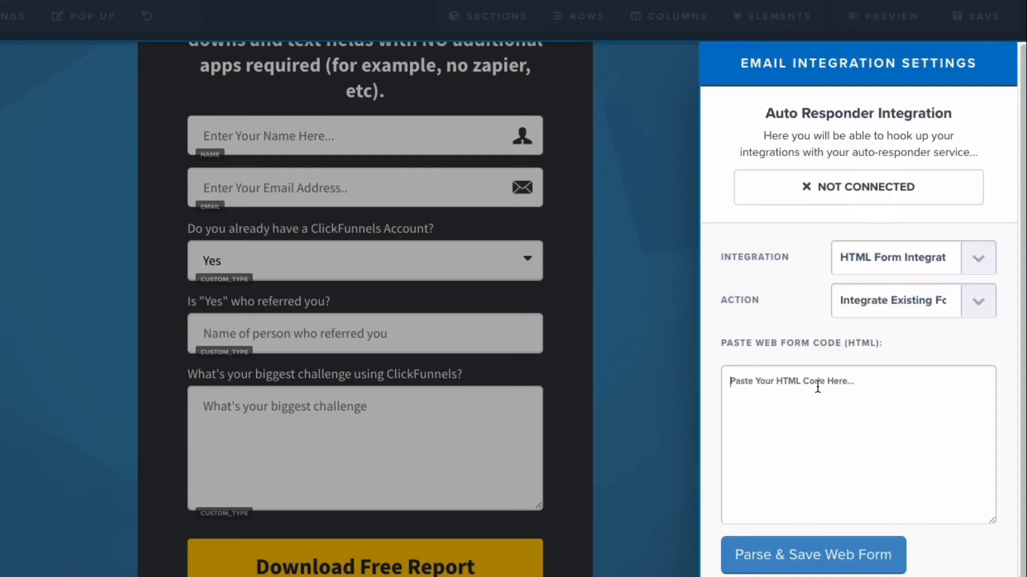
- Paste the copied form HTML as the web form code, and parse and save it
click(818, 387)
key(ctrl+v)
scroll(769, 359, down, 3)
click(819, 373)
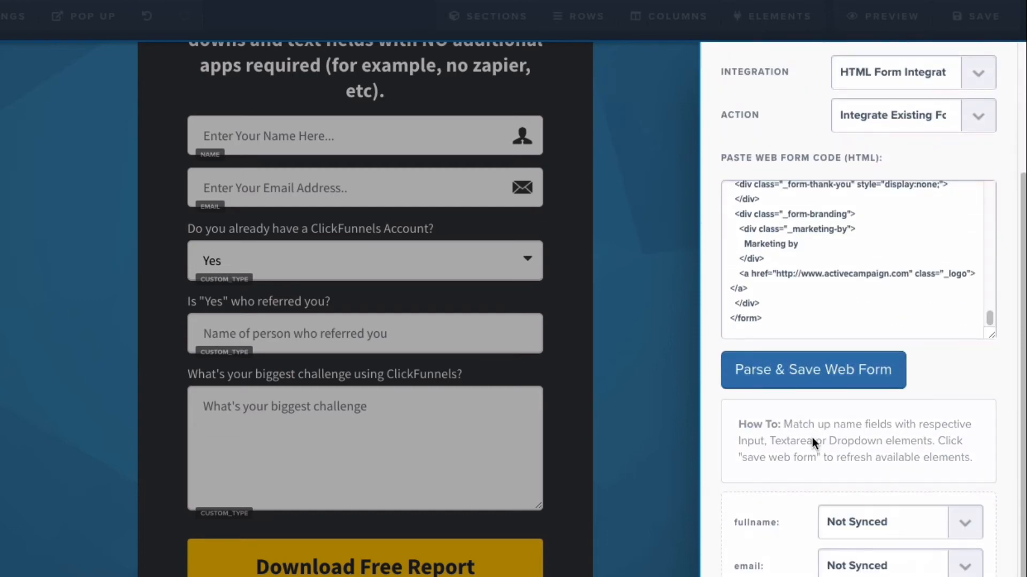
- Sync the web form's fullname field with name and its email field with email
scroll(806, 449, down, 4)
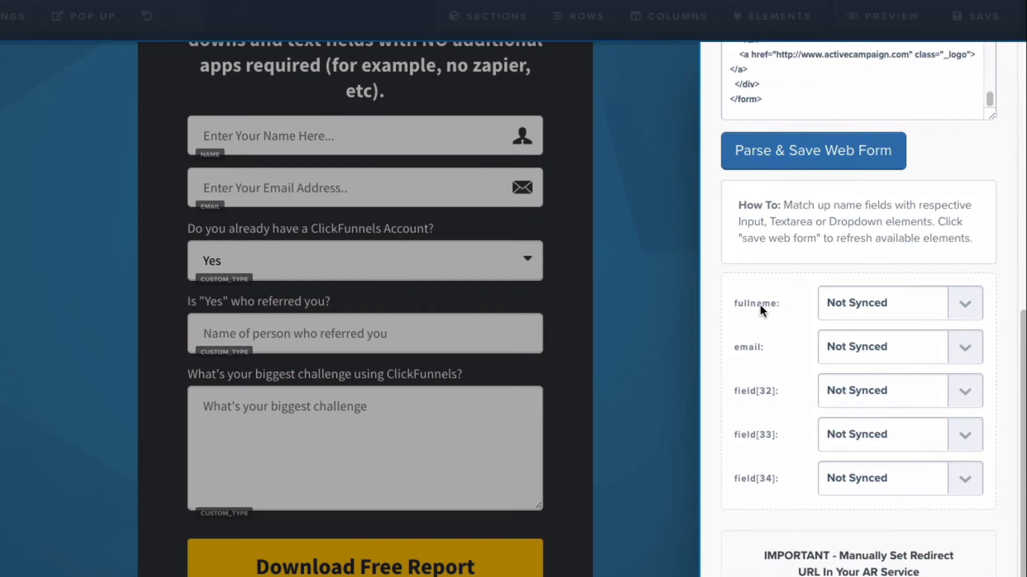
click(966, 305)
click(849, 321)
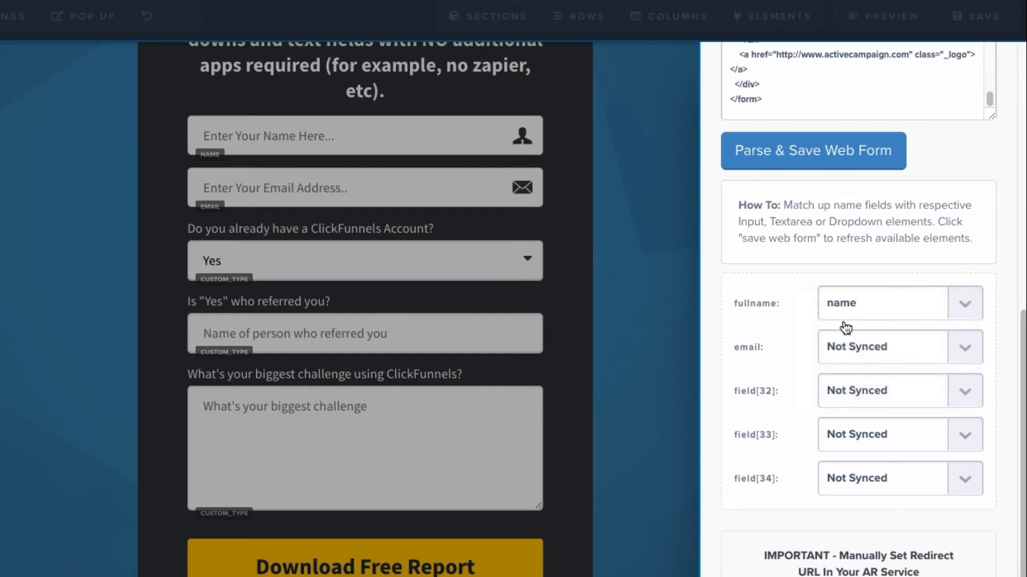
click(960, 349)
click(850, 377)
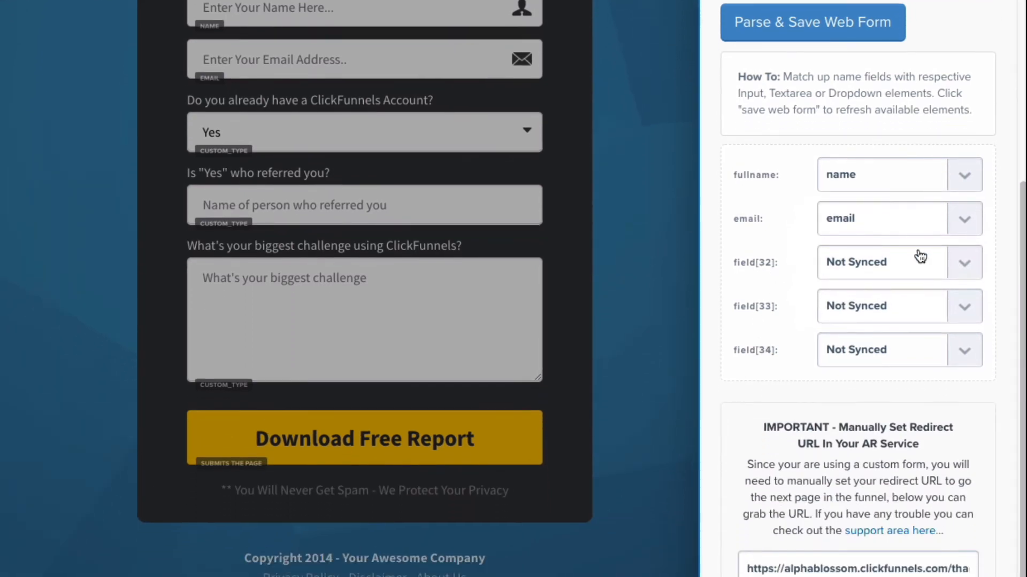
- Sync field[32] with cf-account, field[33] with referred-by, and field[34] with big-challenge
click(965, 262)
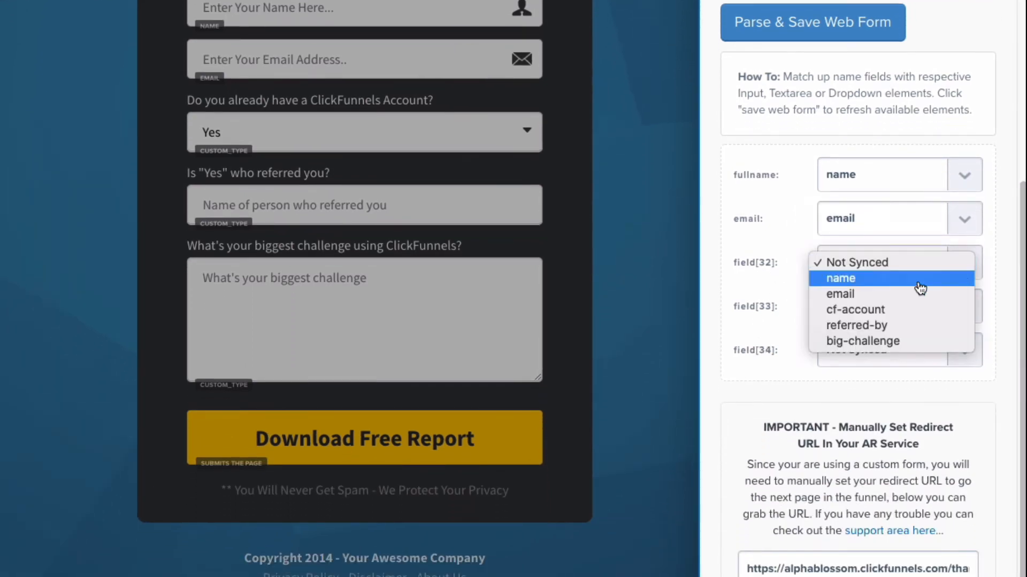
click(883, 315)
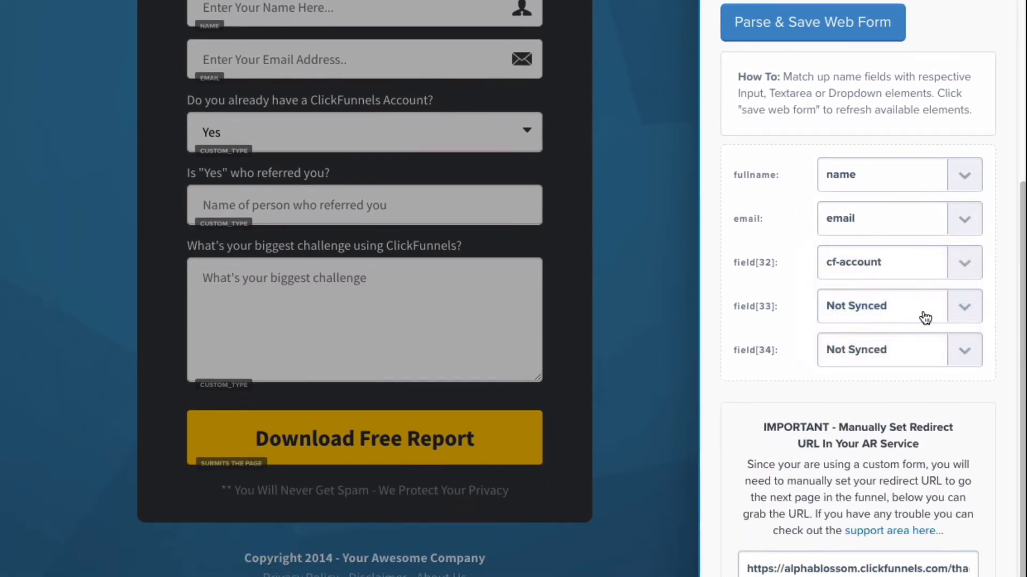
click(965, 311)
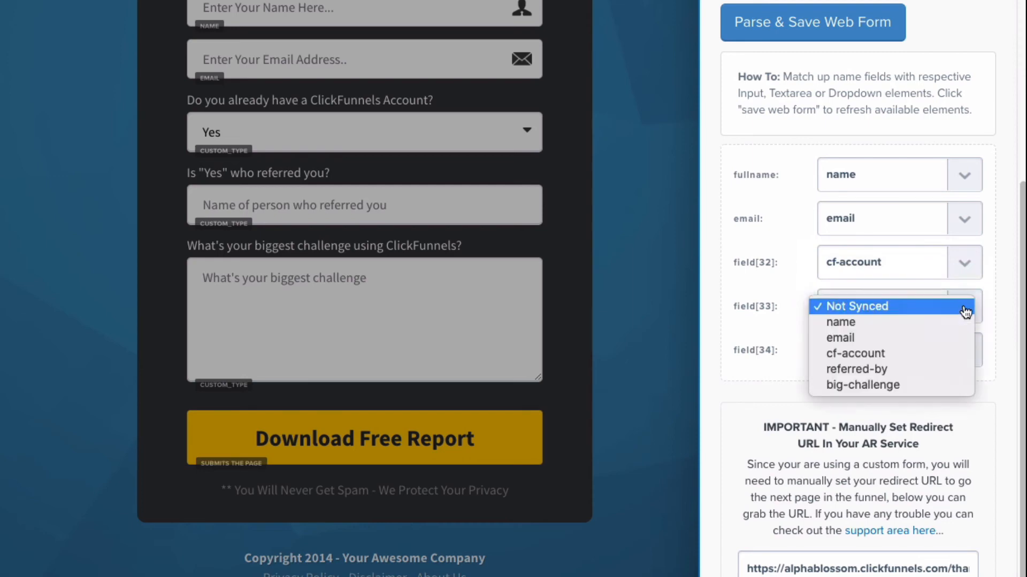
click(856, 369)
click(964, 351)
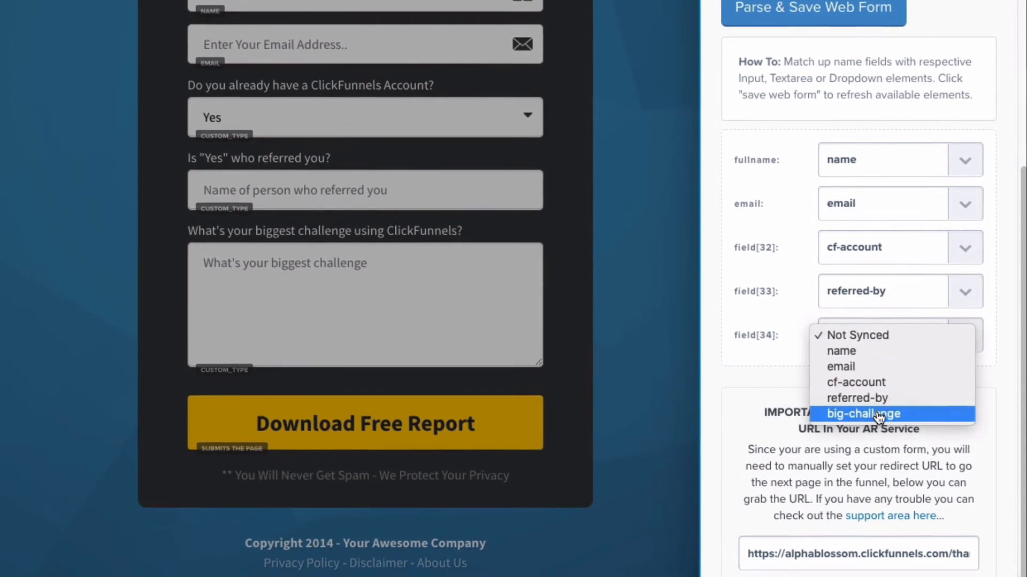
click(877, 433)
- Copy the thank-you page redirect URL given in the email integration settings
drag(749, 537, 981, 540)
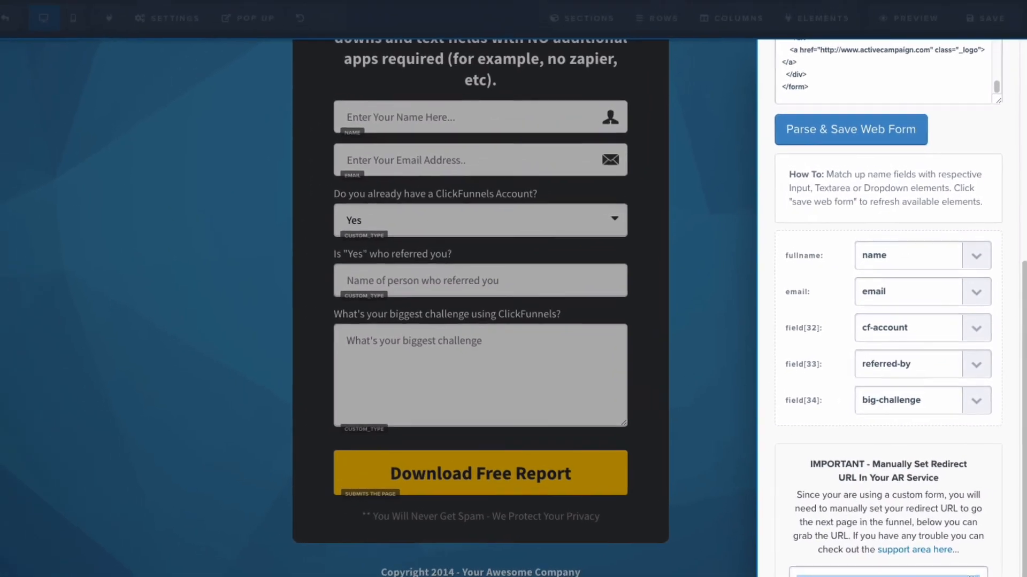
right_click(985, 568)
click(994, 481)
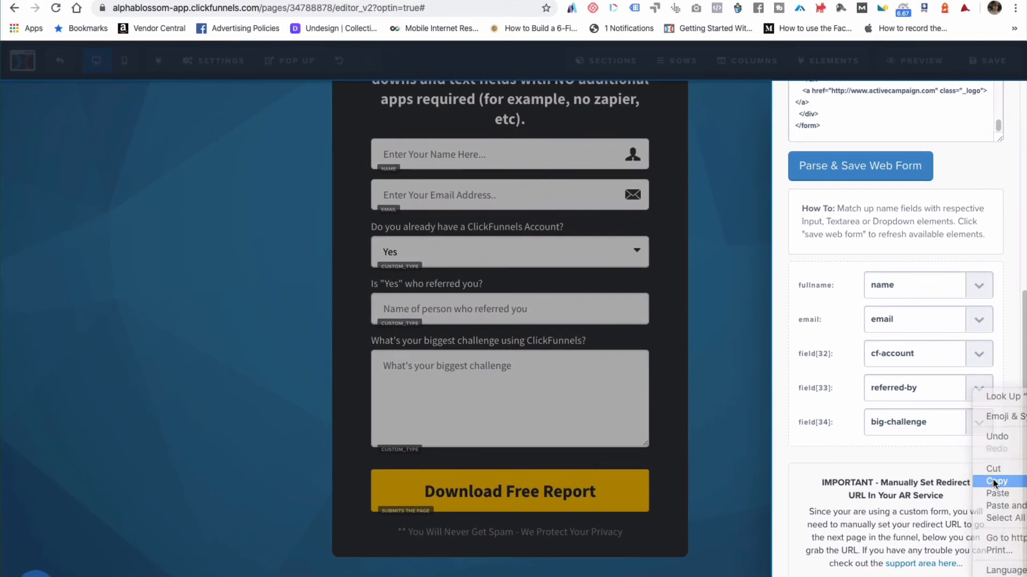
- Close the integration settings and save the funnel page, leaving the SEO meta data as it is
click(736, 326)
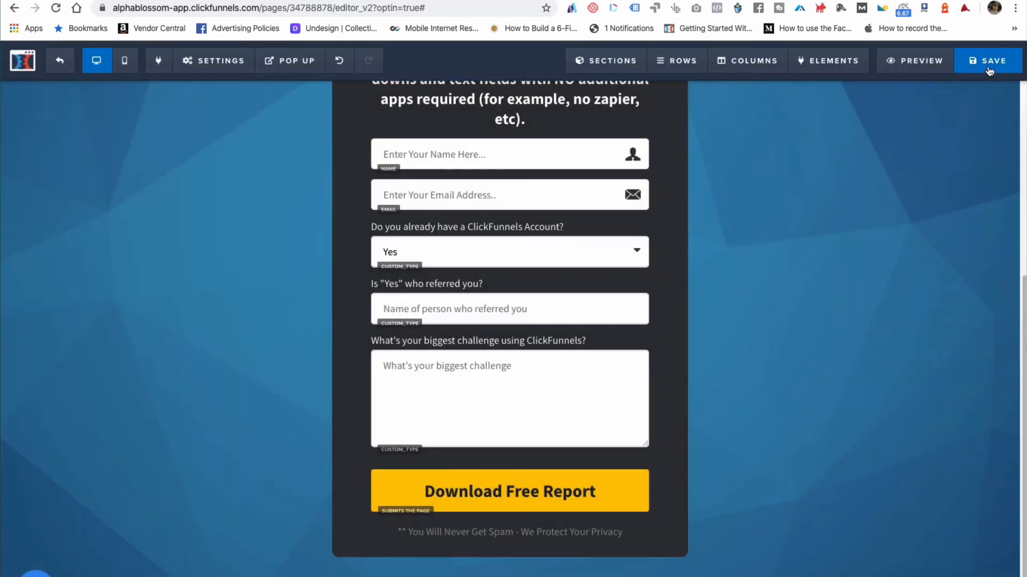
click(990, 66)
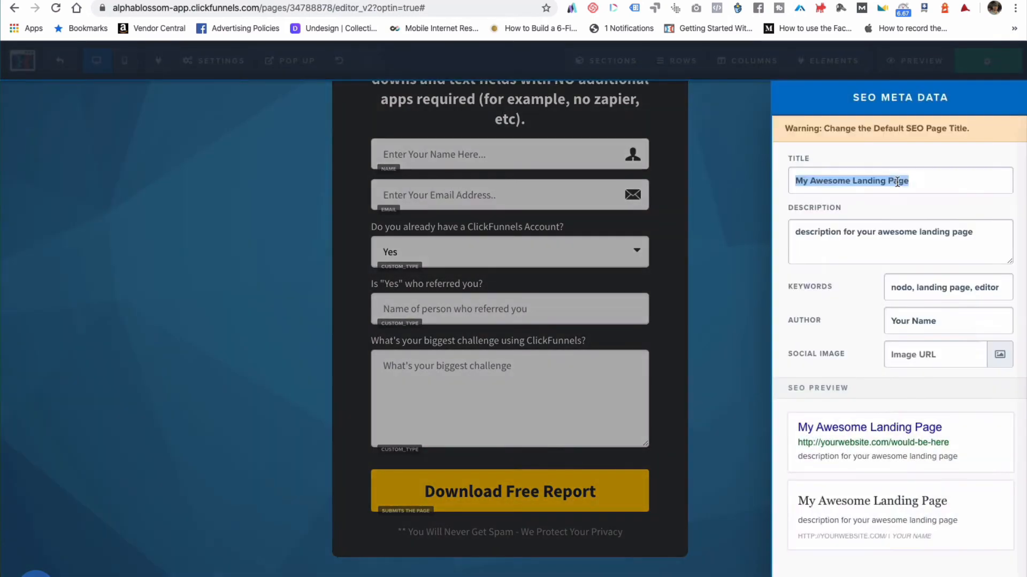
click(744, 228)
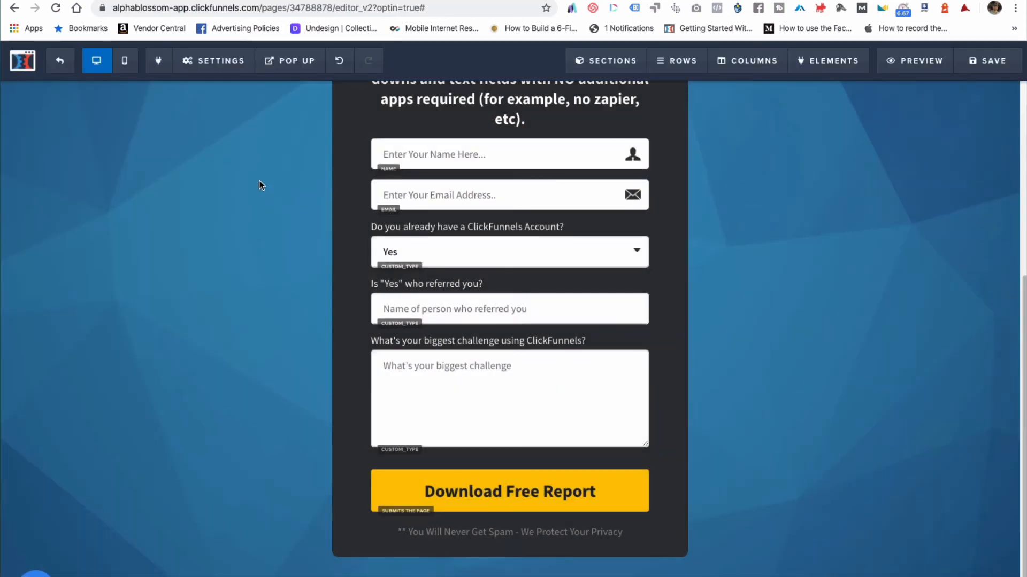
- Reopen the CF AC Integration Form in ActiveCampaign, paste the copied thank-you URL as its On Submit address, and save and exit
key(ctrl+Tab)
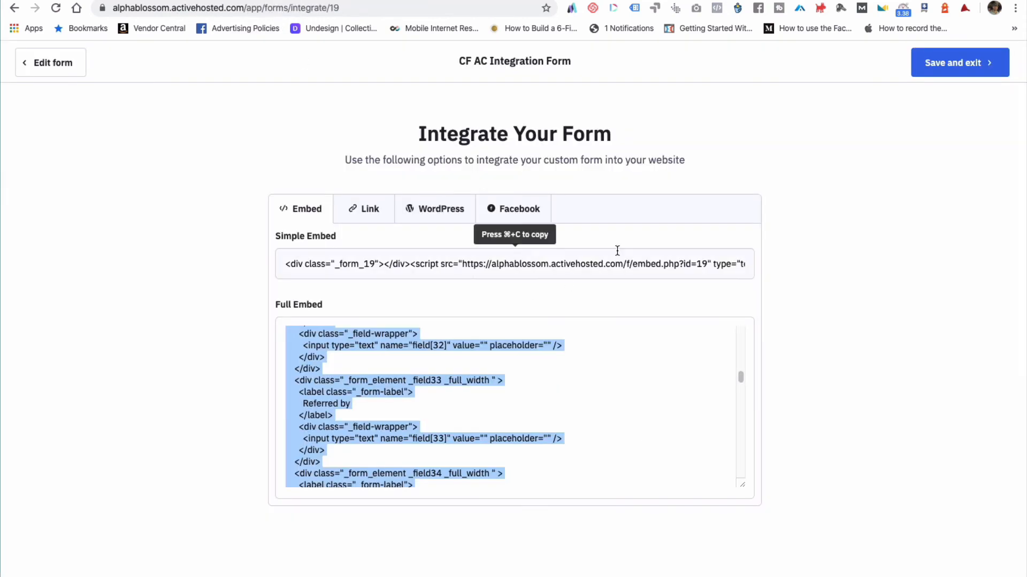
click(52, 71)
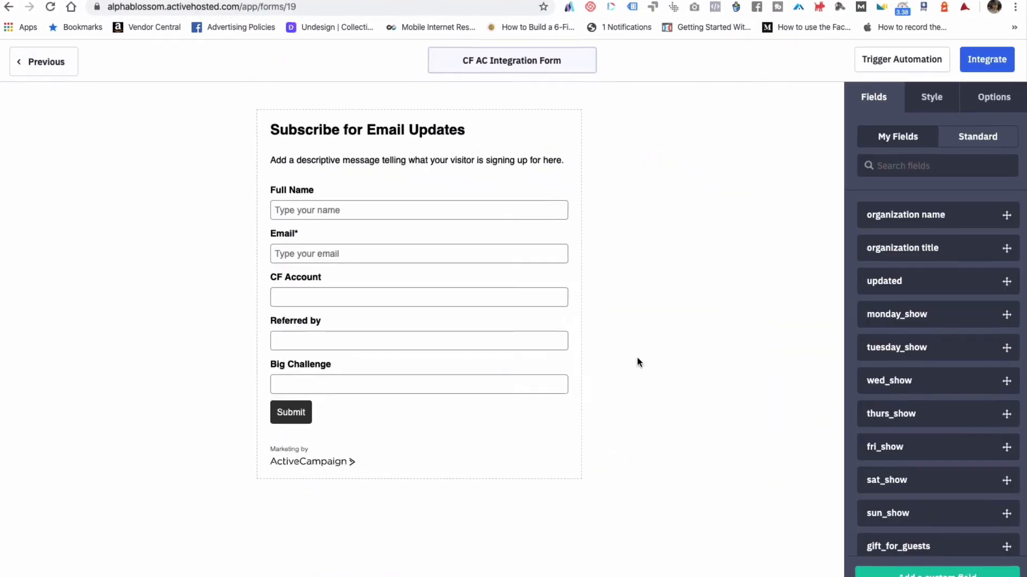
click(968, 94)
click(899, 201)
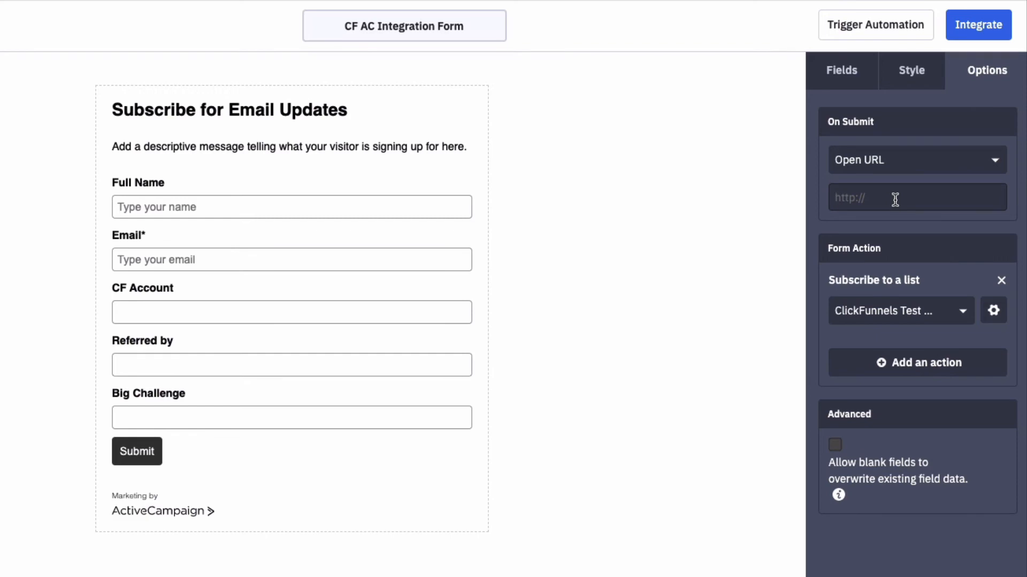
key(ctrl+v)
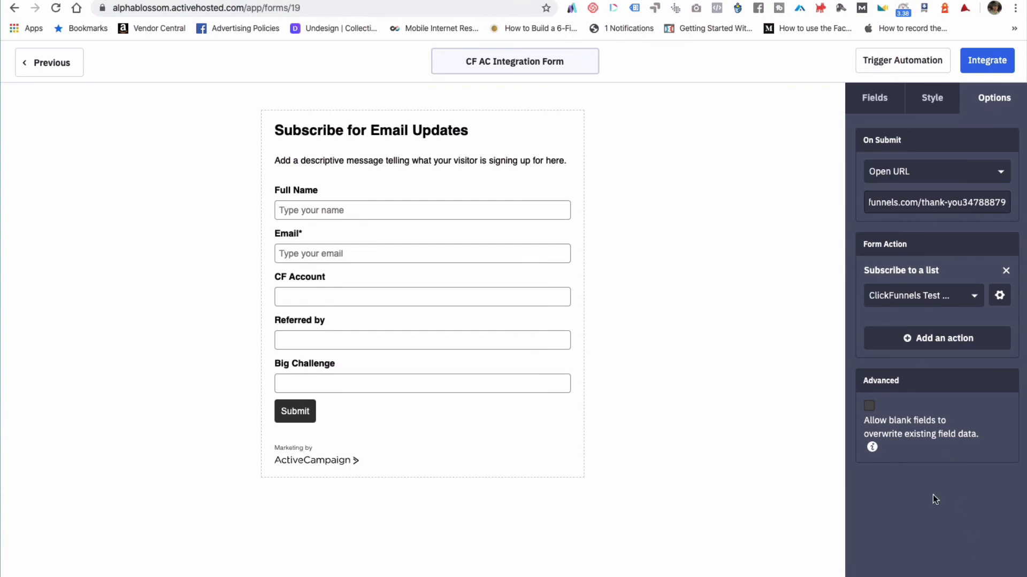
click(987, 60)
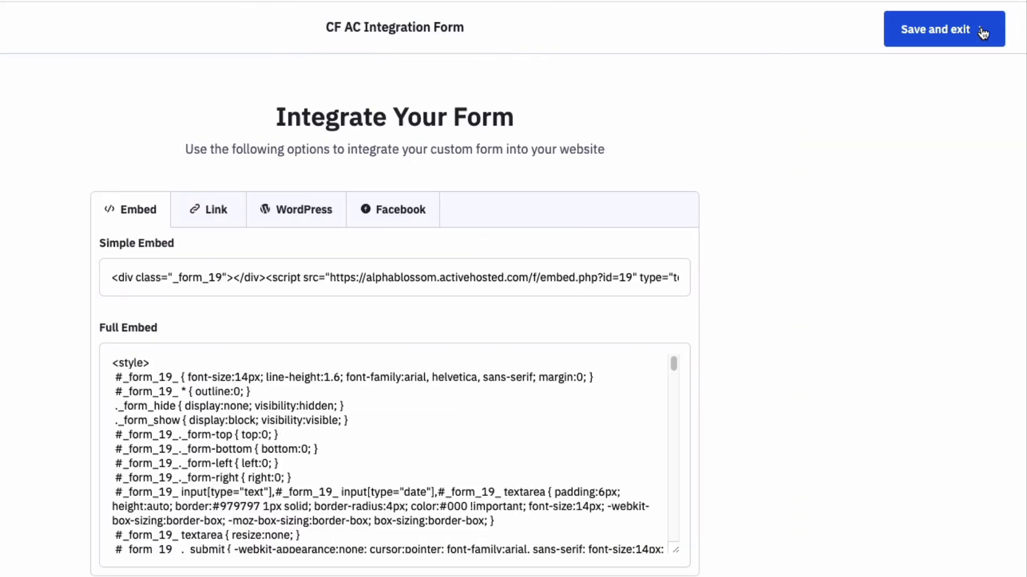
click(983, 33)
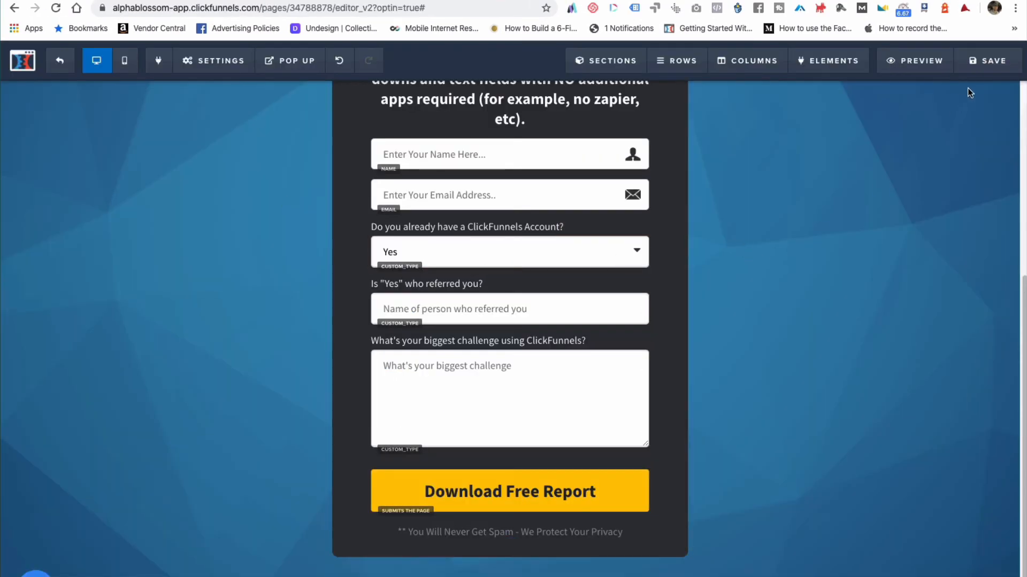
- Save the funnel page in ClickFunnels without changing its SEO meta data, and open the page preview
click(987, 60)
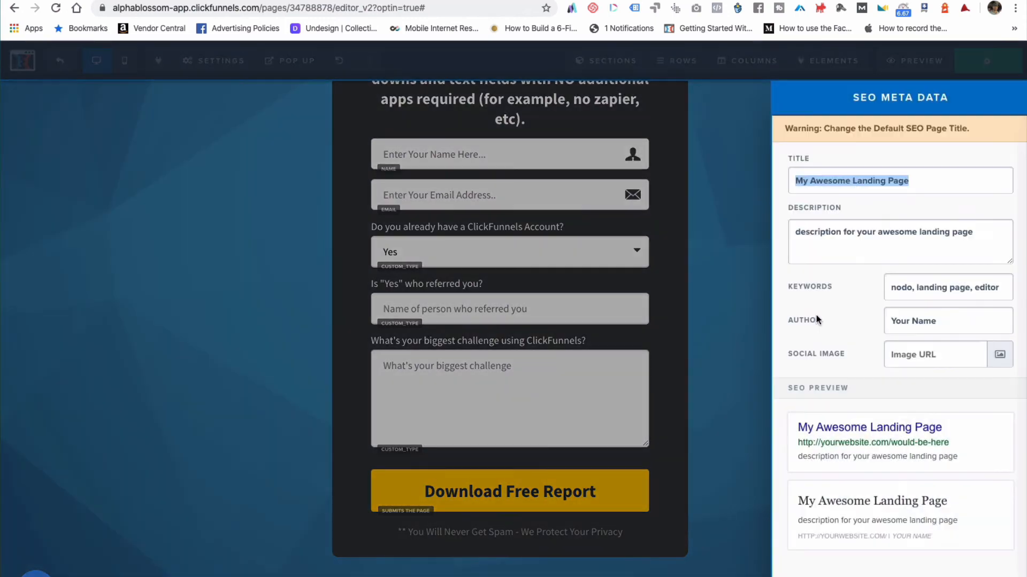
click(740, 161)
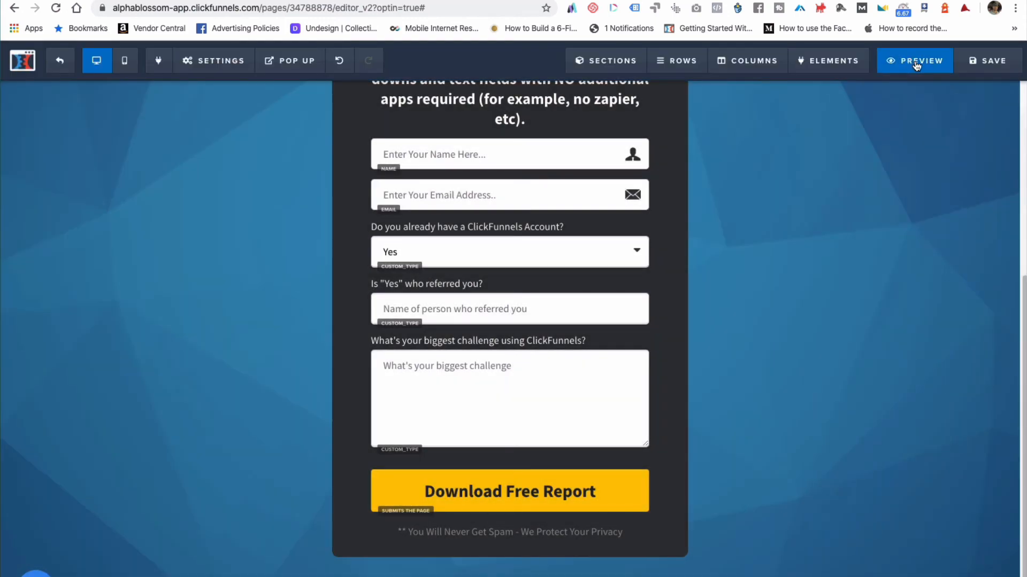
click(915, 61)
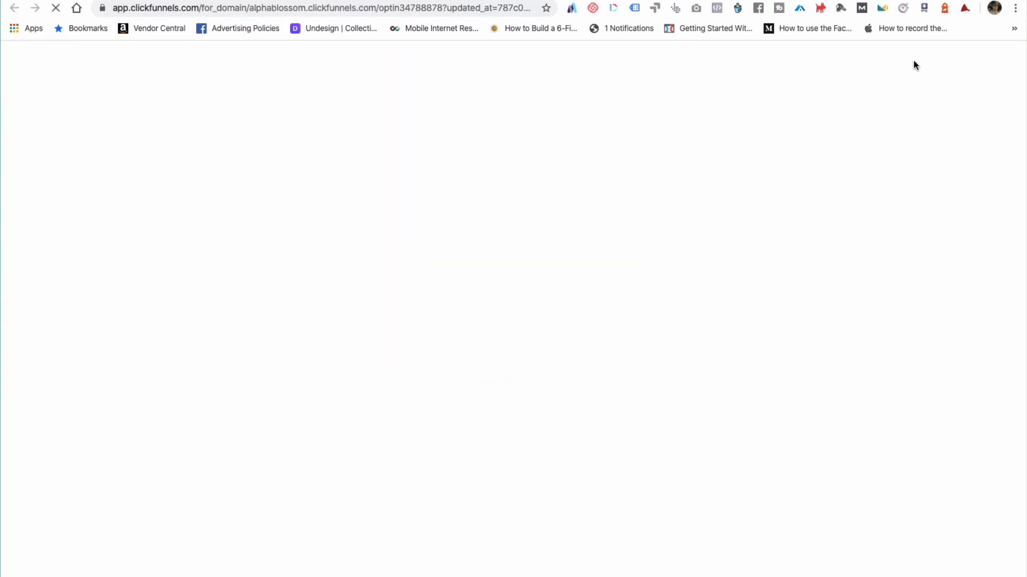
- Change the date tag inside the opt-in form's prefilled email address to 2020-01-05
scroll(769, 328, down, 5)
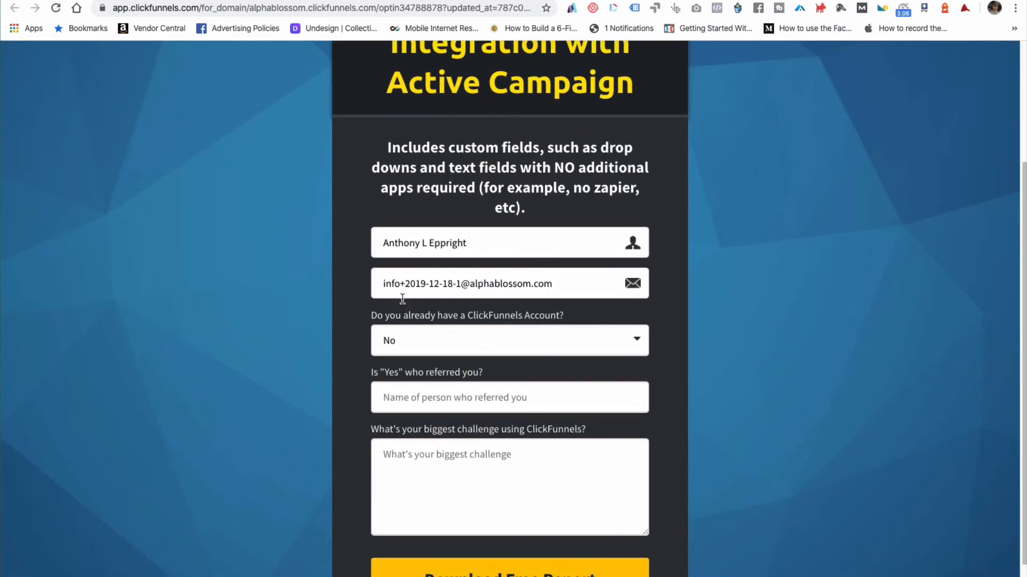
drag(406, 287, 458, 285)
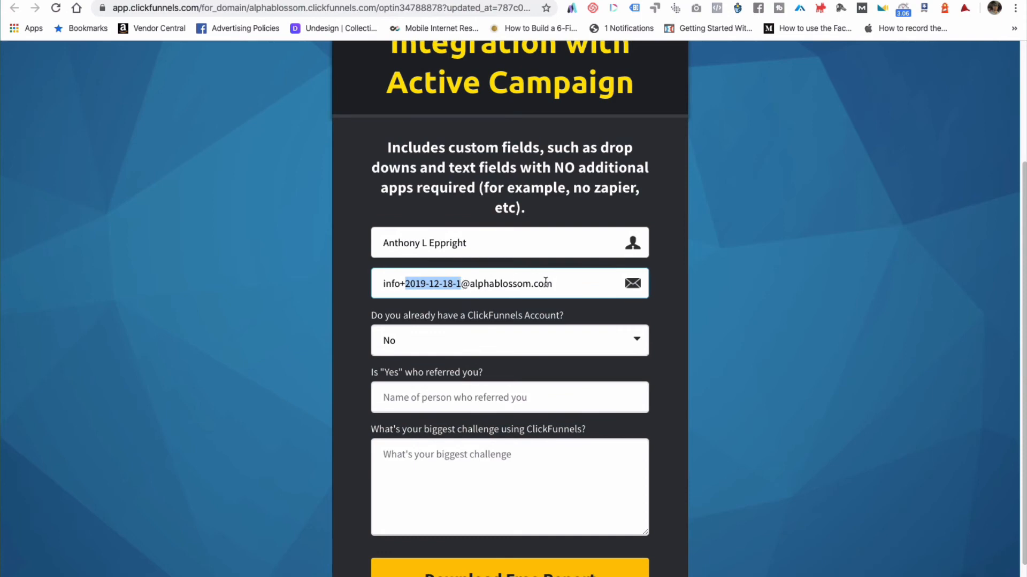
text(2020)
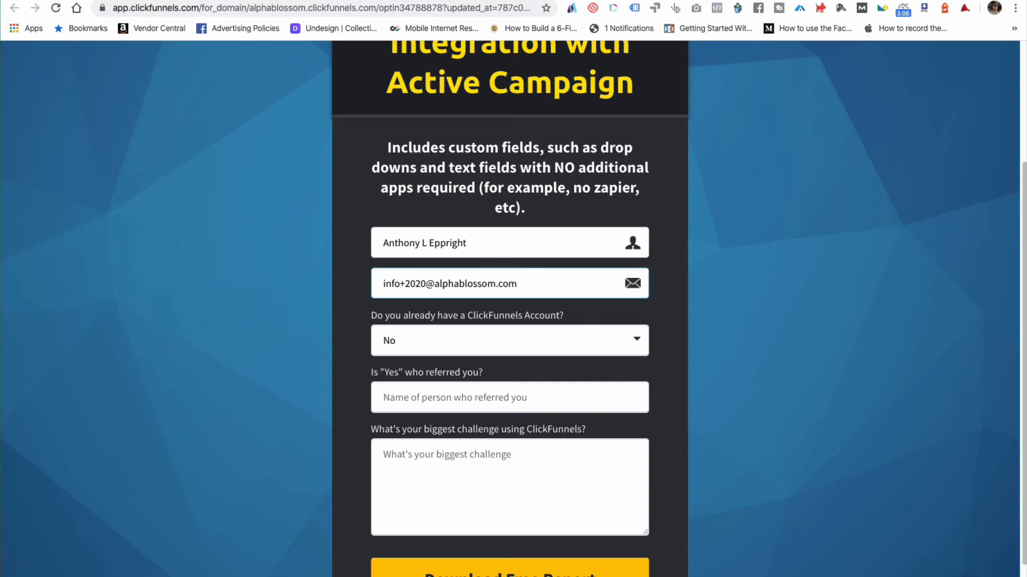
text(-01-0)
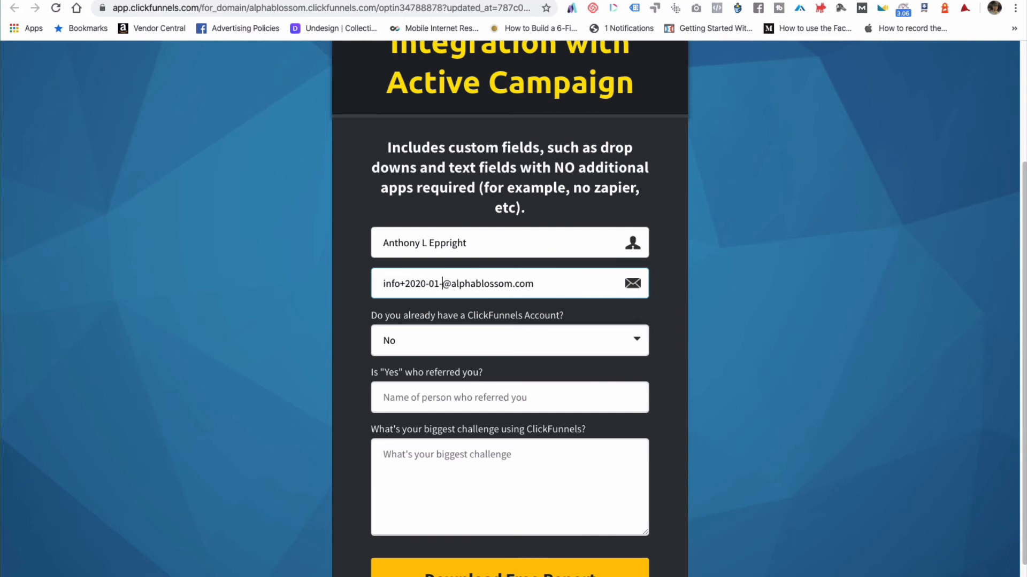
text(5)
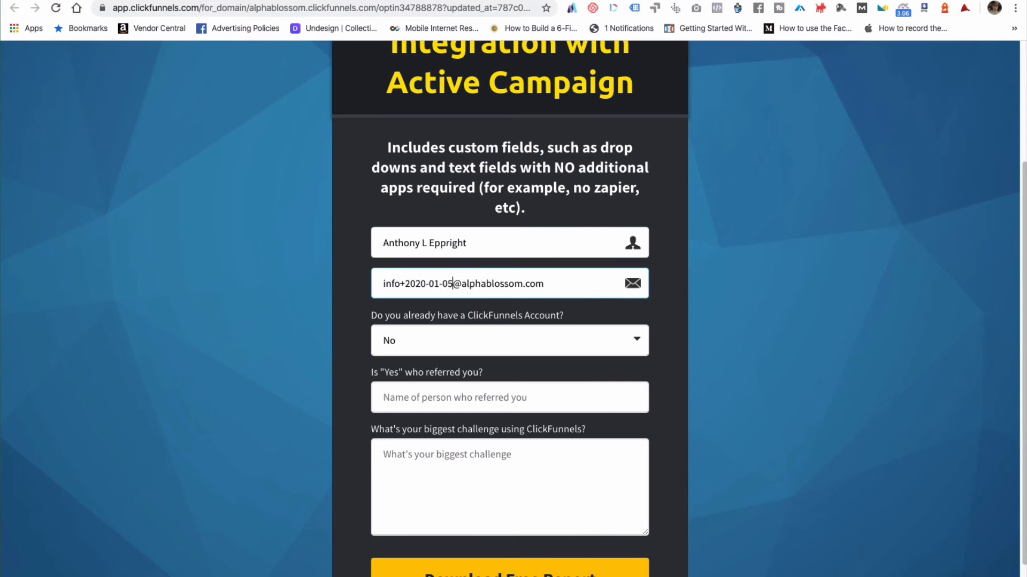
- Answer Yes to having a ClickFunnels account, enter the referrer's name and the challenge "Learning the tech stuff.", and submit the form
click(434, 341)
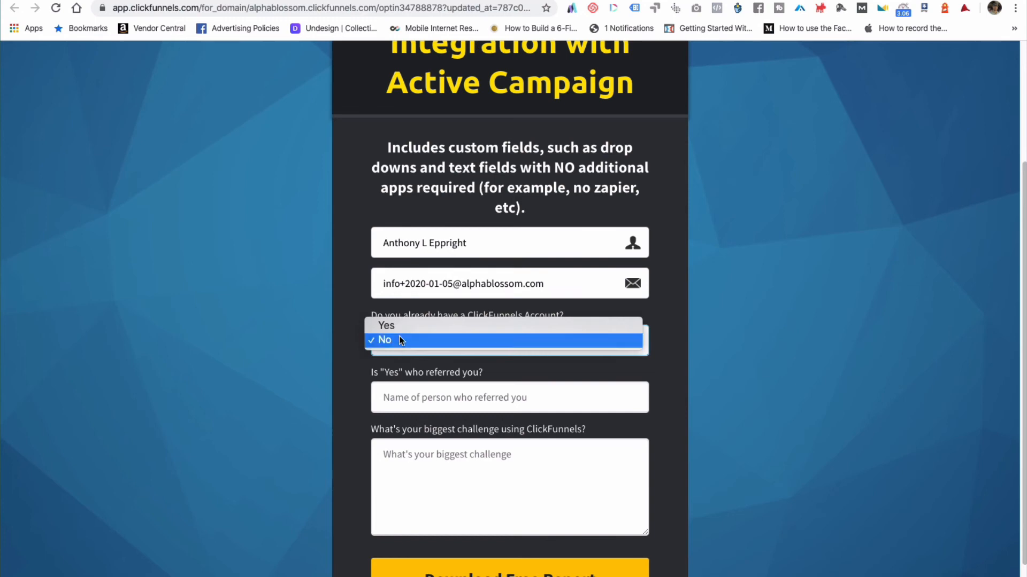
click(399, 329)
click(462, 398)
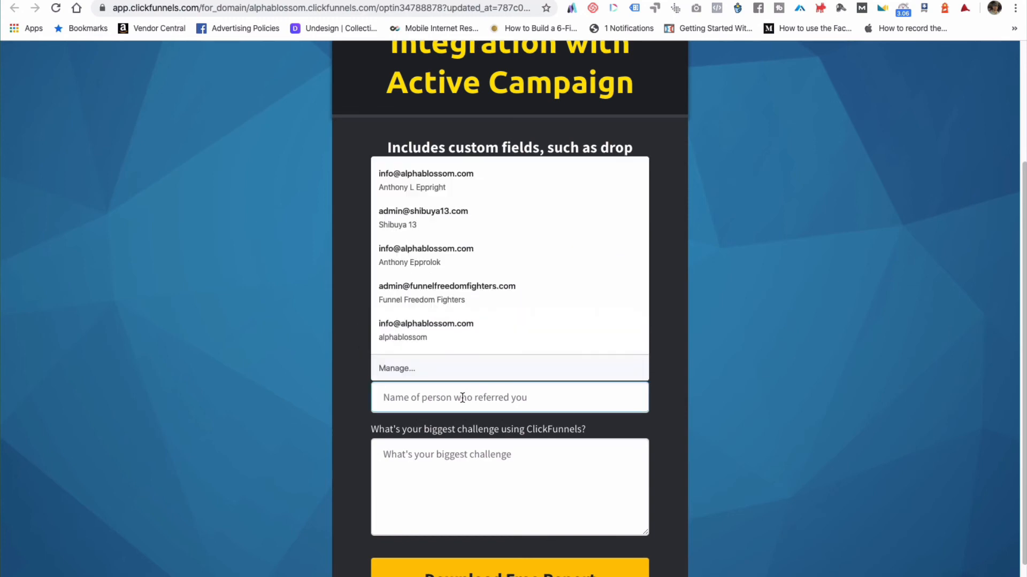
text(Tony)
key(Tab)
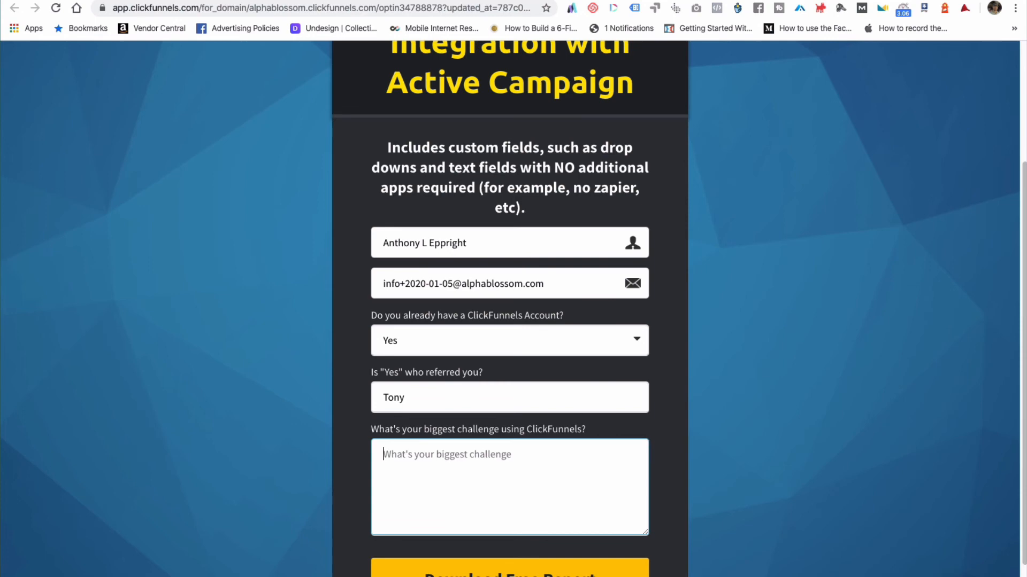
text(Learning the tech stuff.)
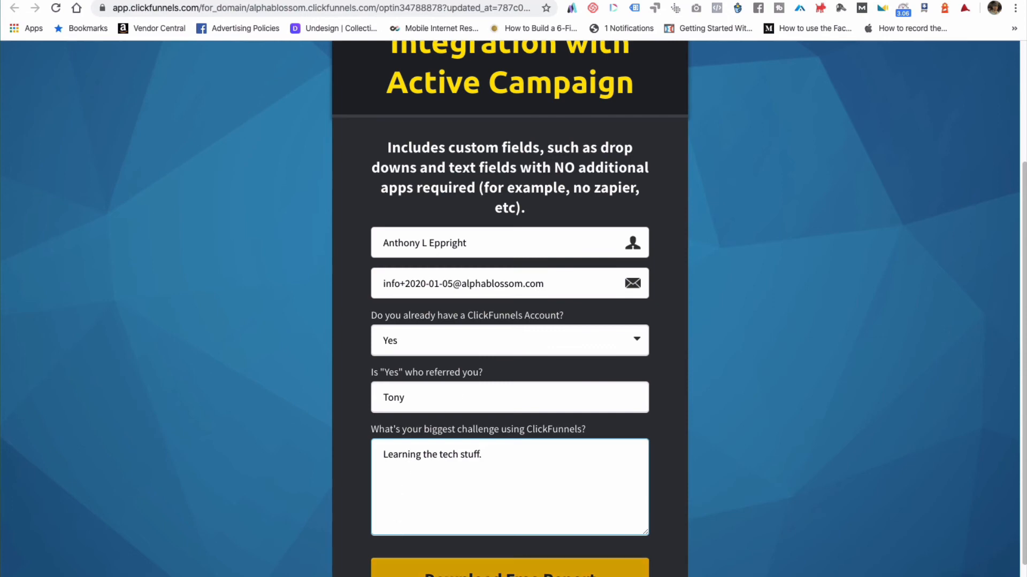
click(406, 568)
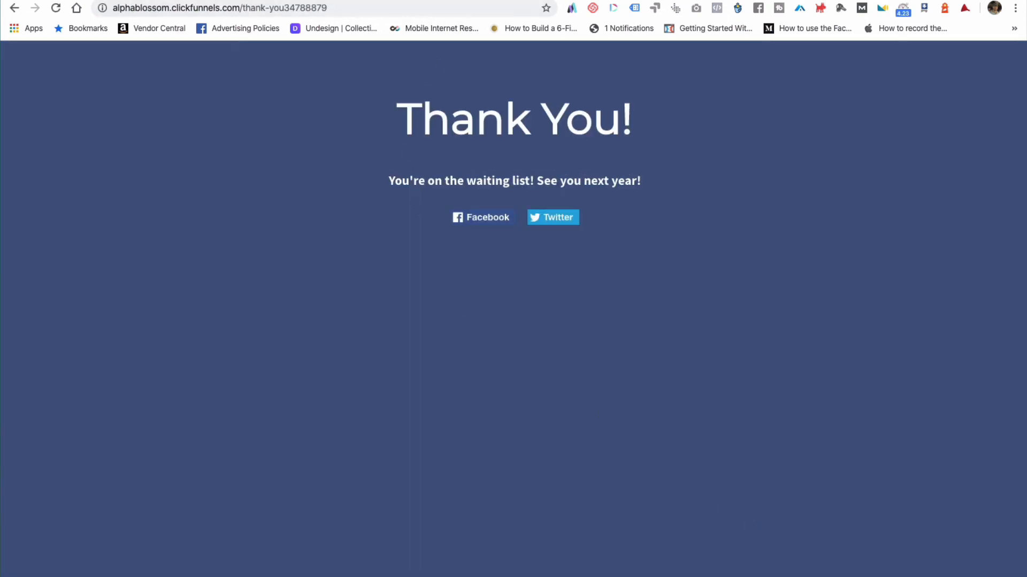
- Switch to ActiveCampaign, open the new contact in the ClickFunnels Test List, and check its general details and CF AC Integration fields
key(ctrl+Tab)
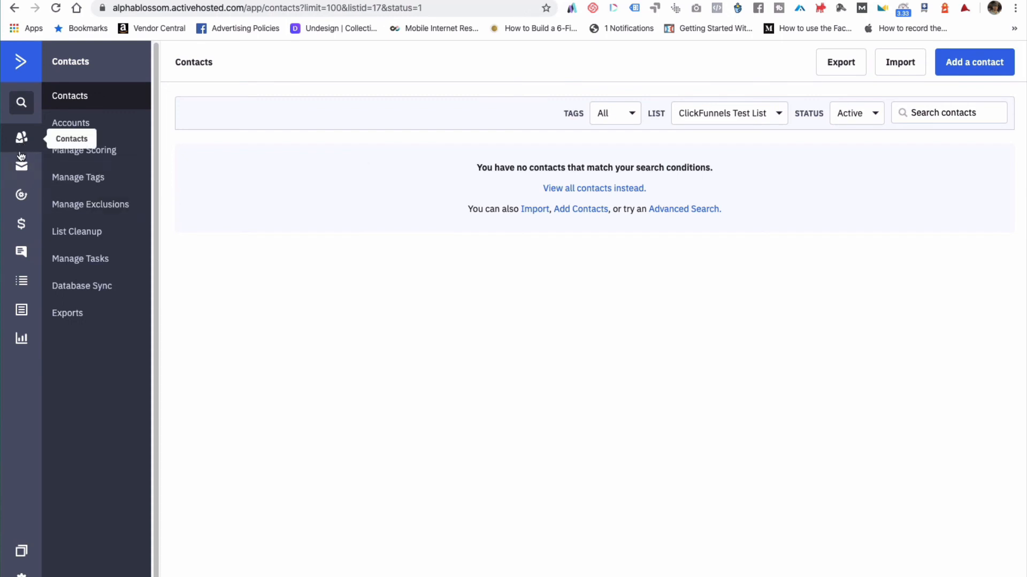
click(22, 284)
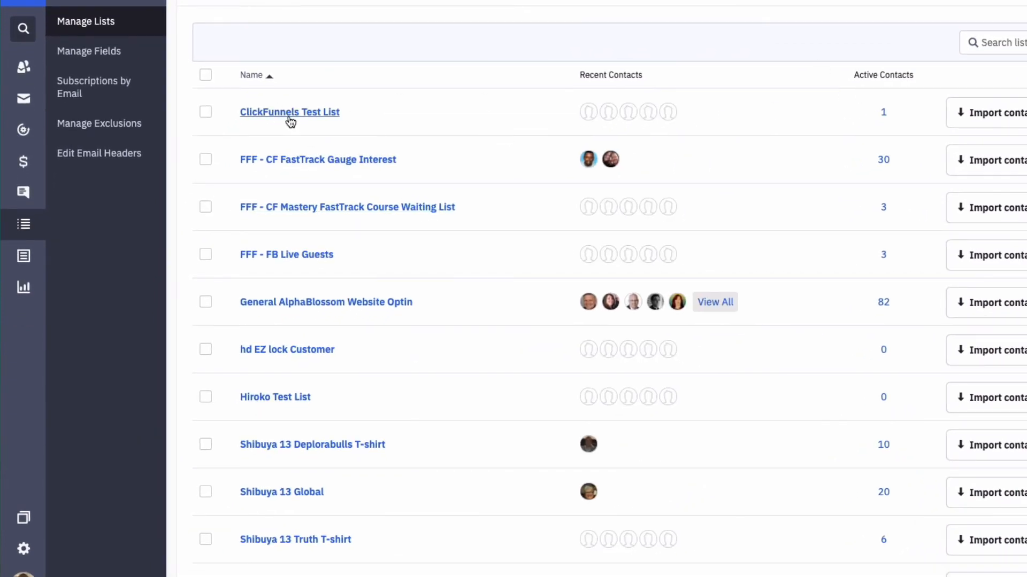
click(290, 115)
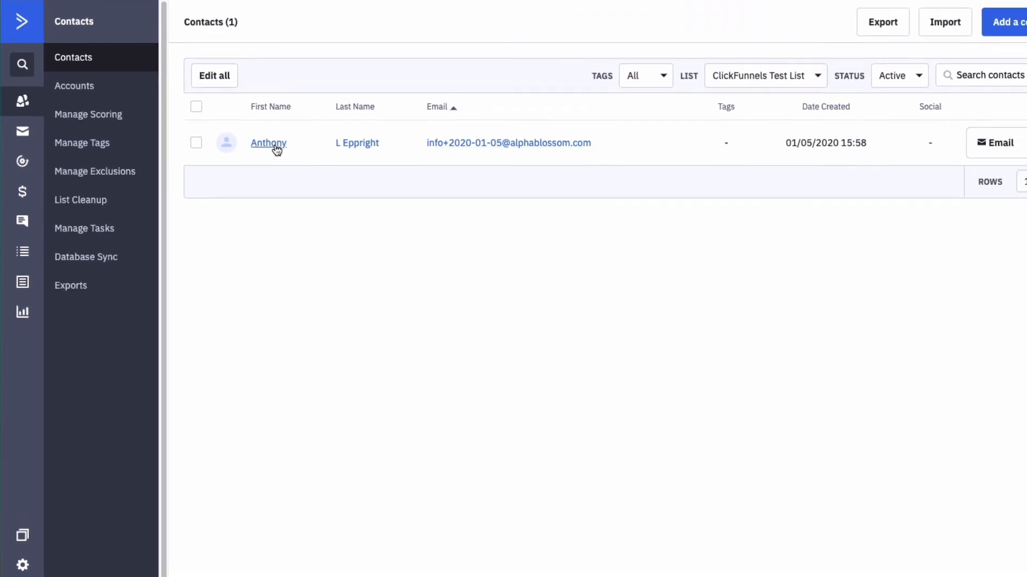
click(268, 143)
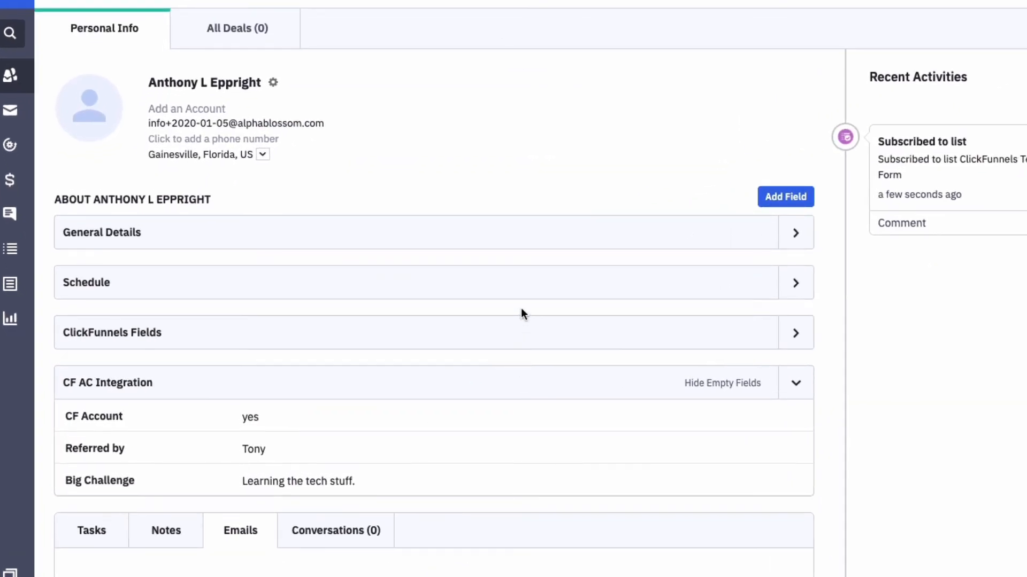
scroll(492, 179, down, 2)
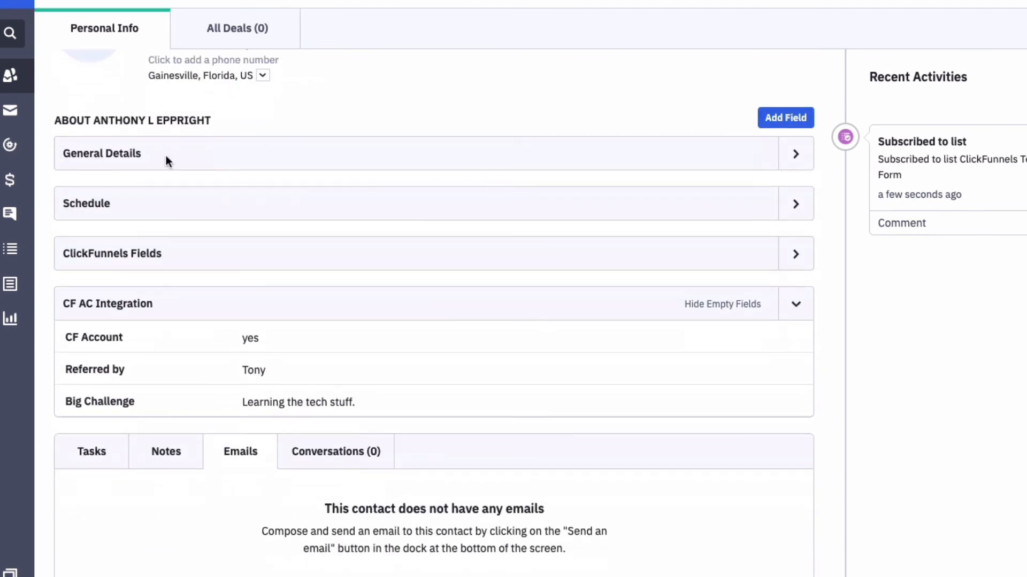
scroll(149, 162, up, 2)
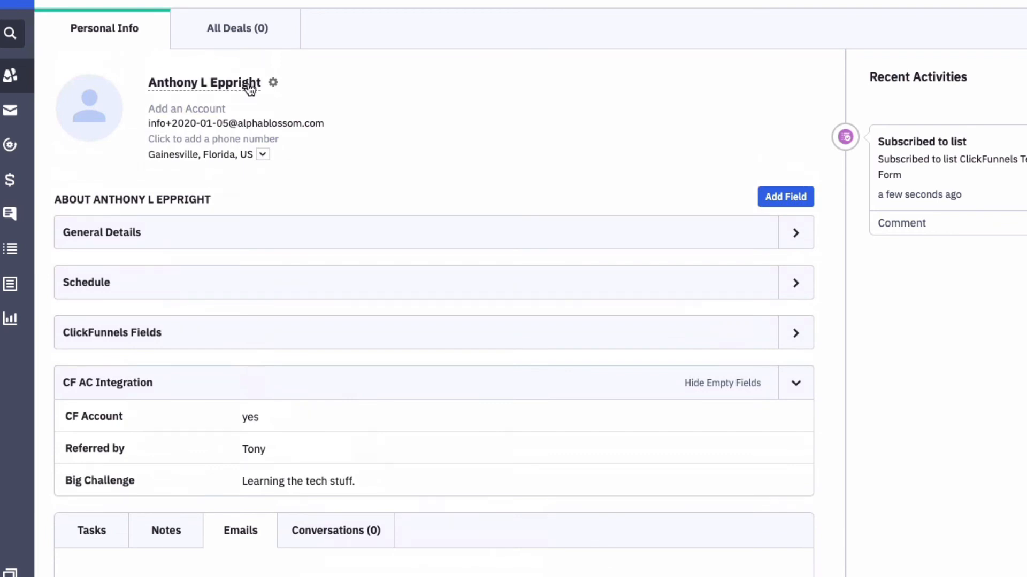
scroll(351, 209, down, 2)
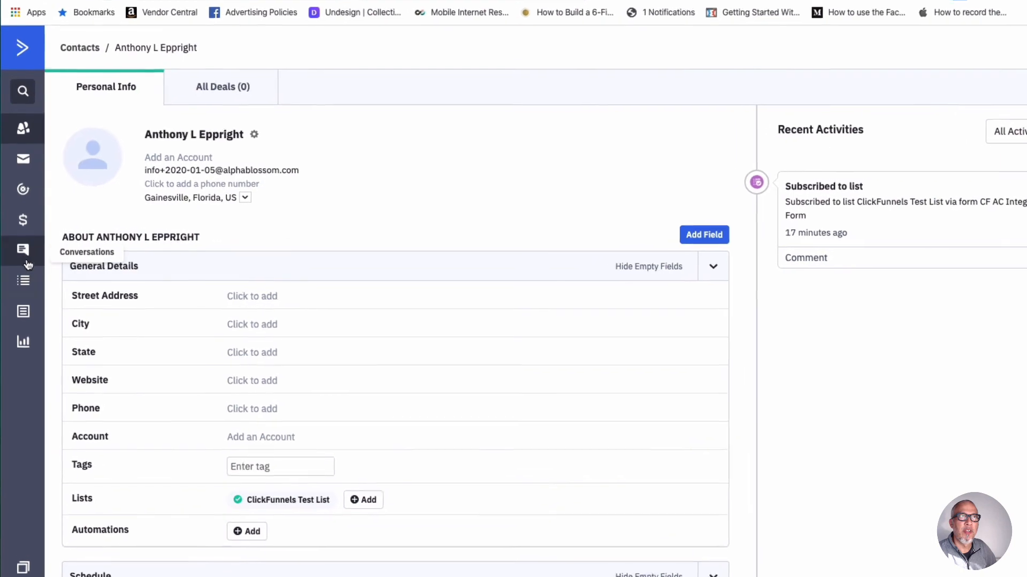
- Create a new automation using the Start from Scratch recipe
click(23, 190)
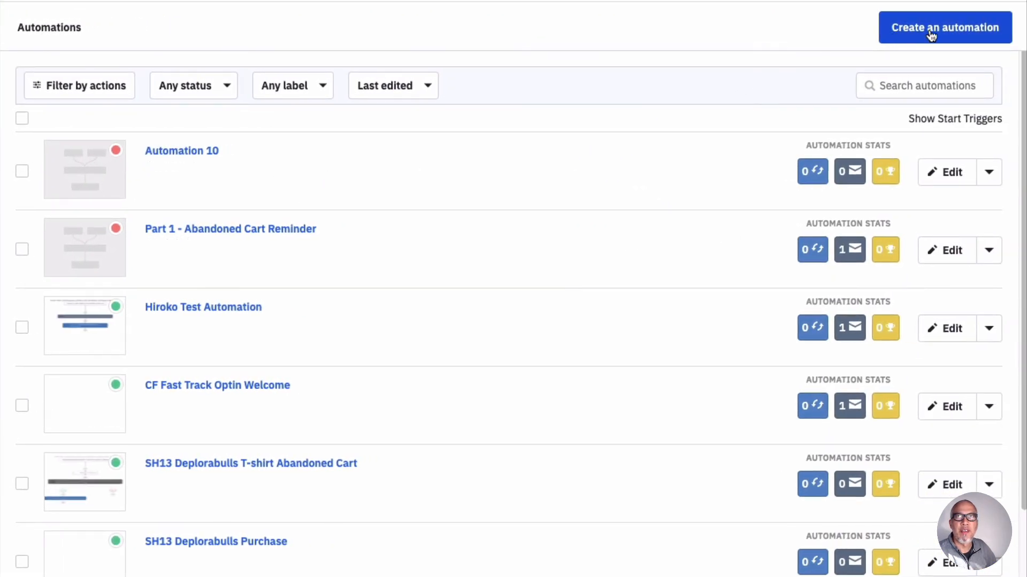
click(928, 33)
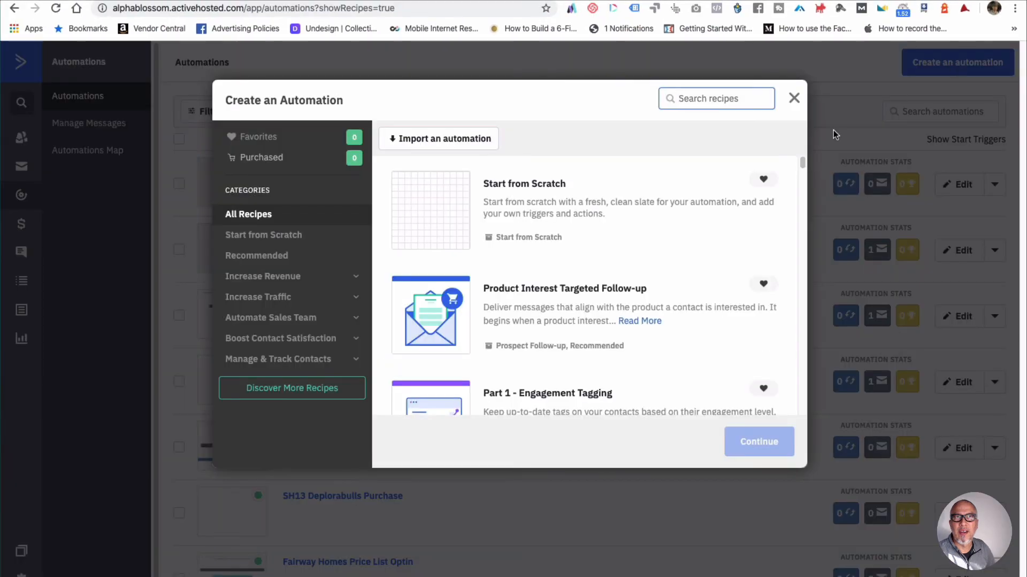
click(483, 235)
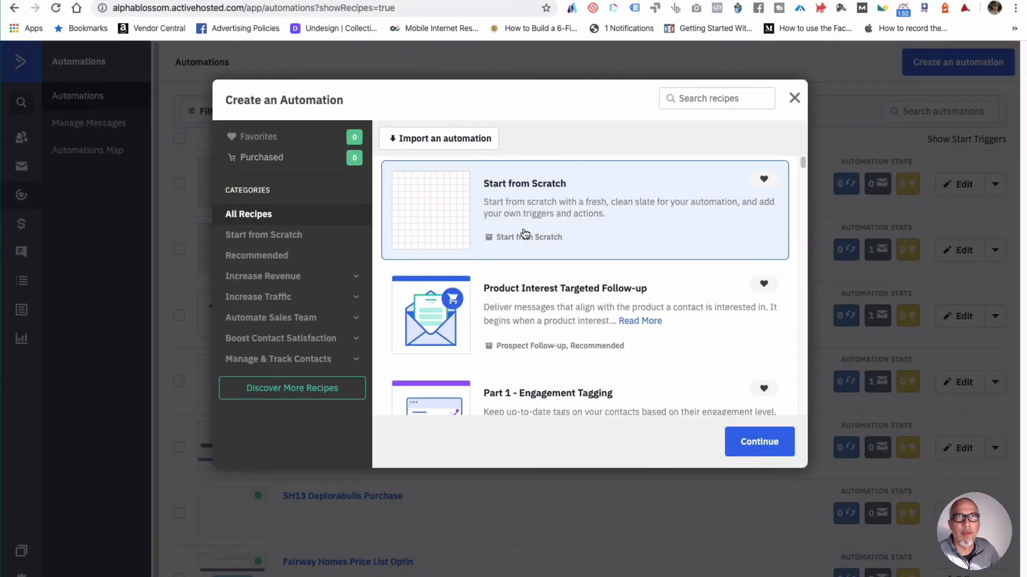
click(757, 441)
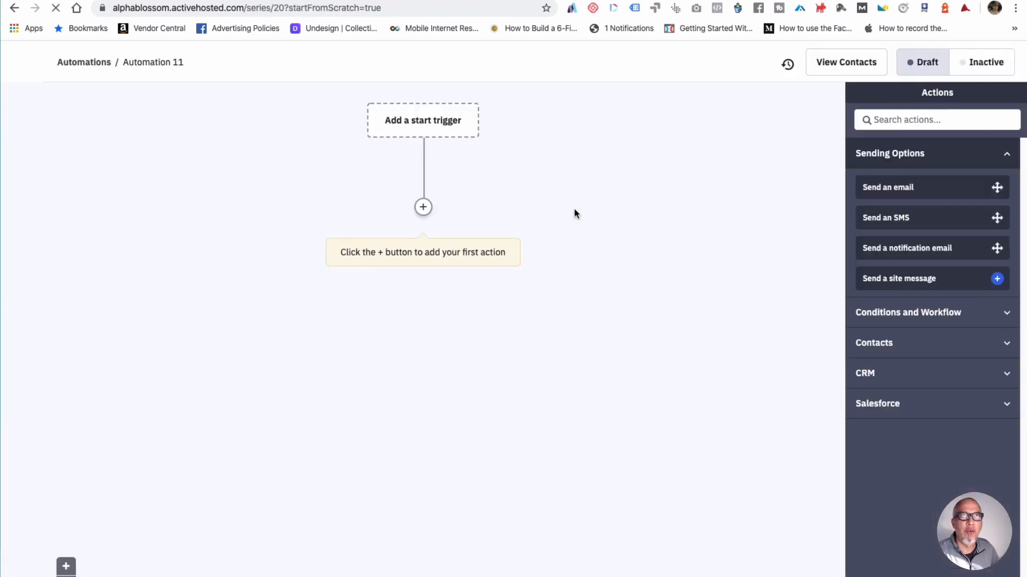
- Choose the "Subscribes to a list" start trigger and set its list to ClickFunnels Test List
click(420, 120)
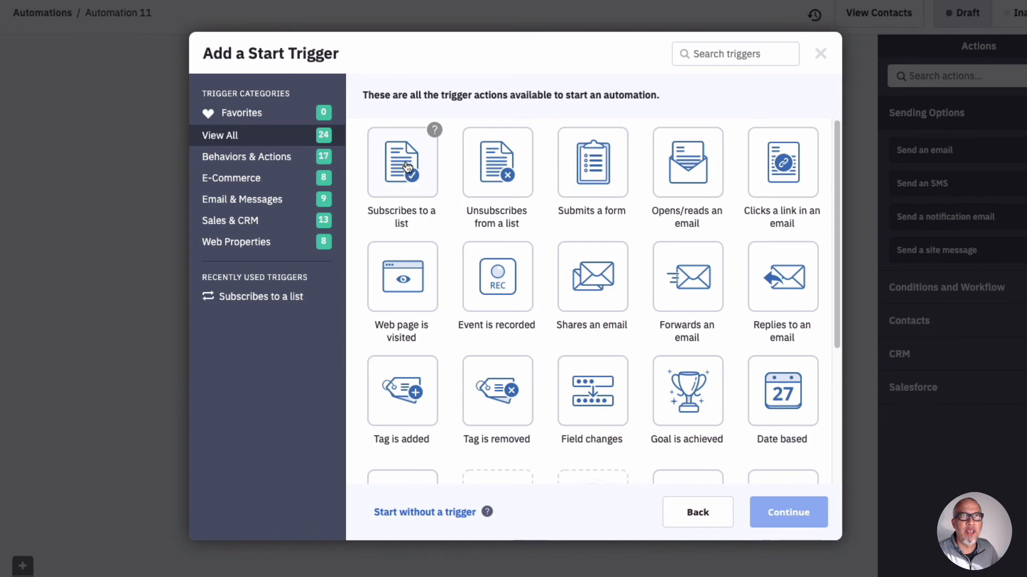
click(412, 197)
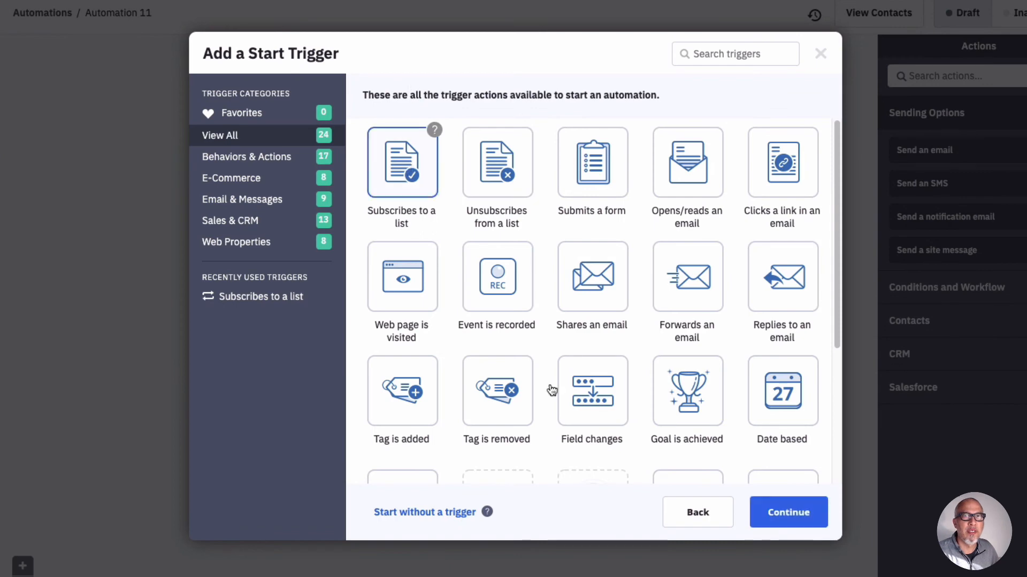
click(796, 511)
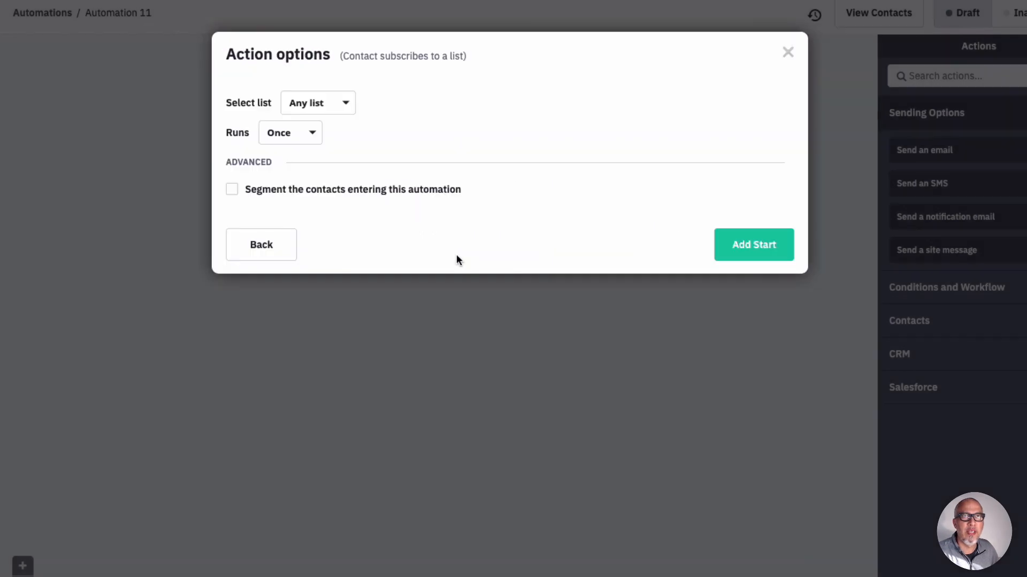
click(331, 107)
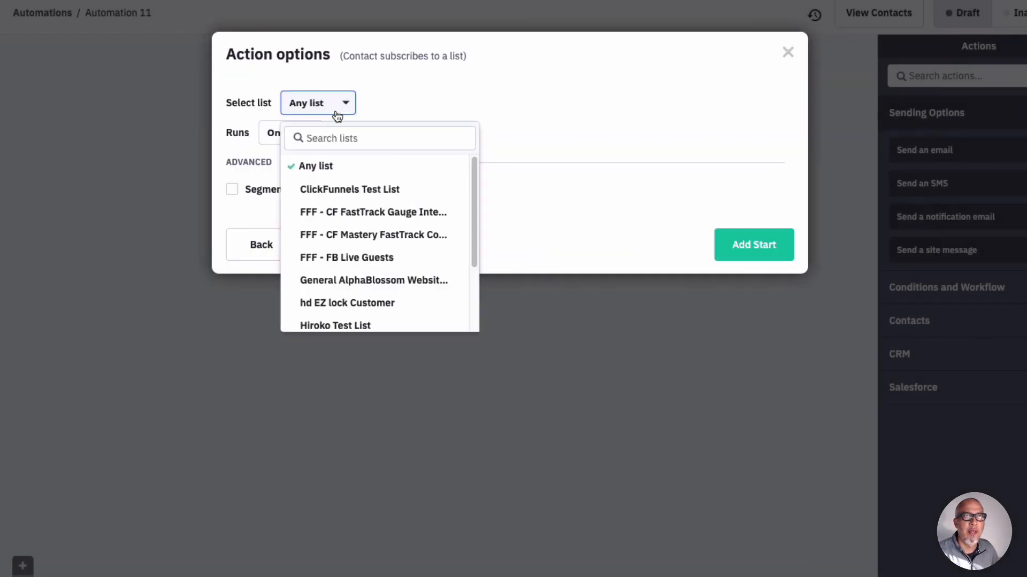
click(372, 200)
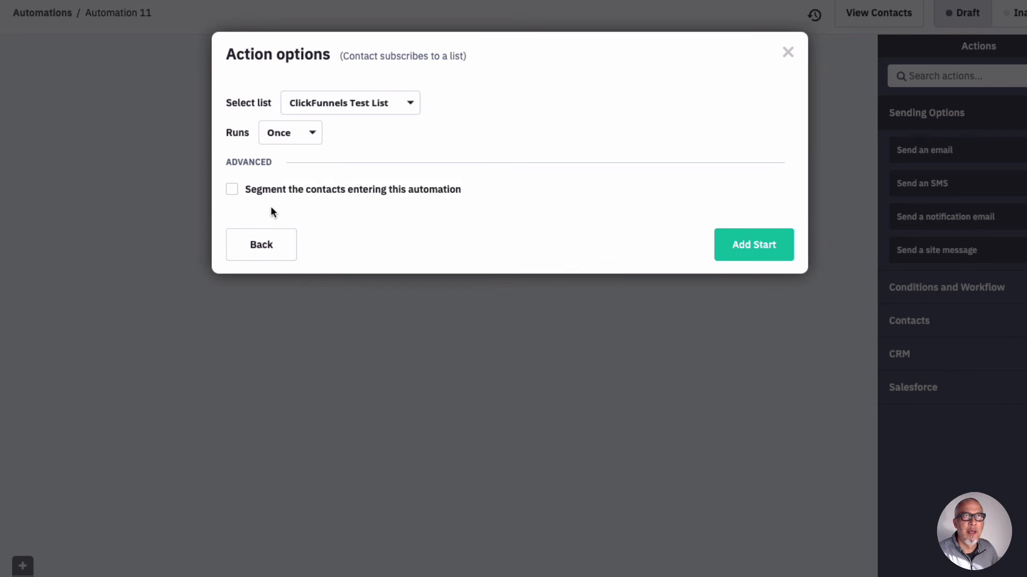
- Segment the contacts entering the automation with the custom field condition "Do you already have a ClickFunnels Account?" Is Yes
click(232, 192)
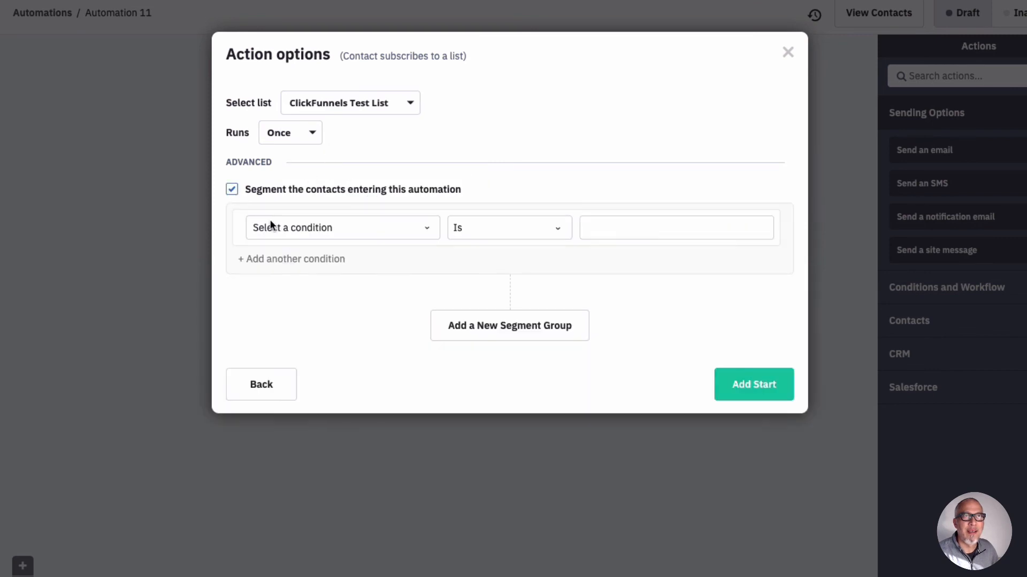
click(419, 228)
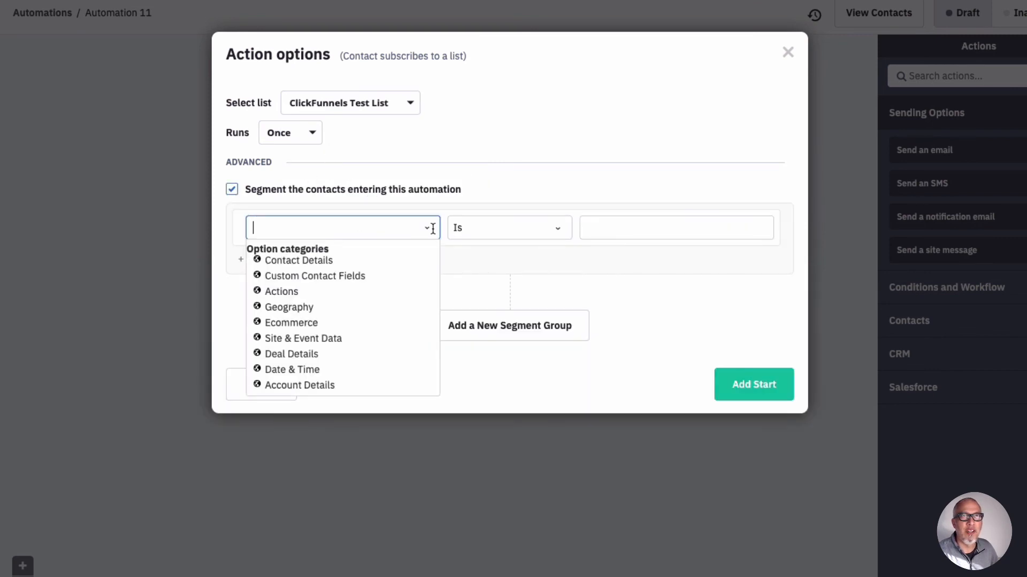
click(315, 276)
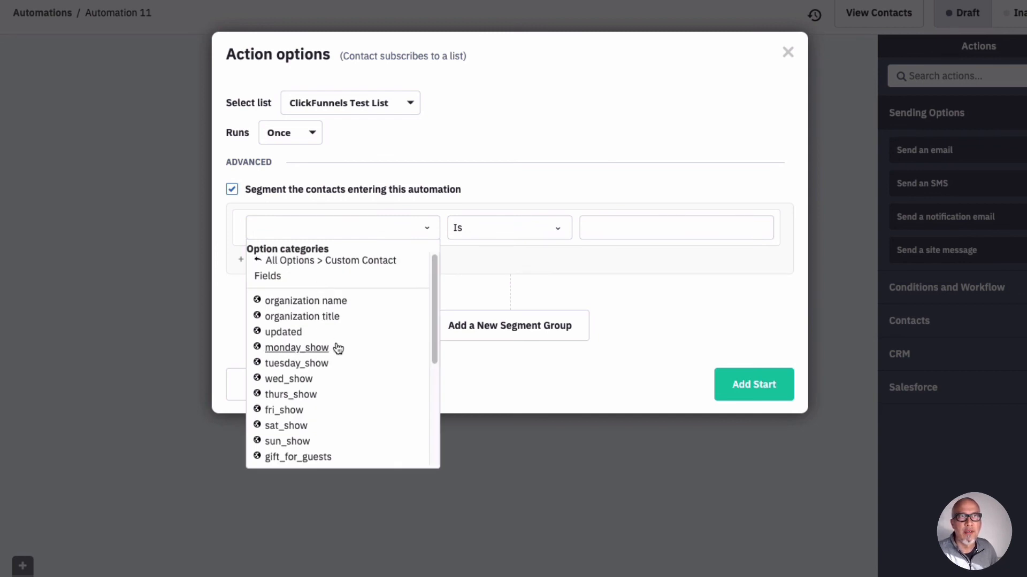
scroll(338, 348, down, 4)
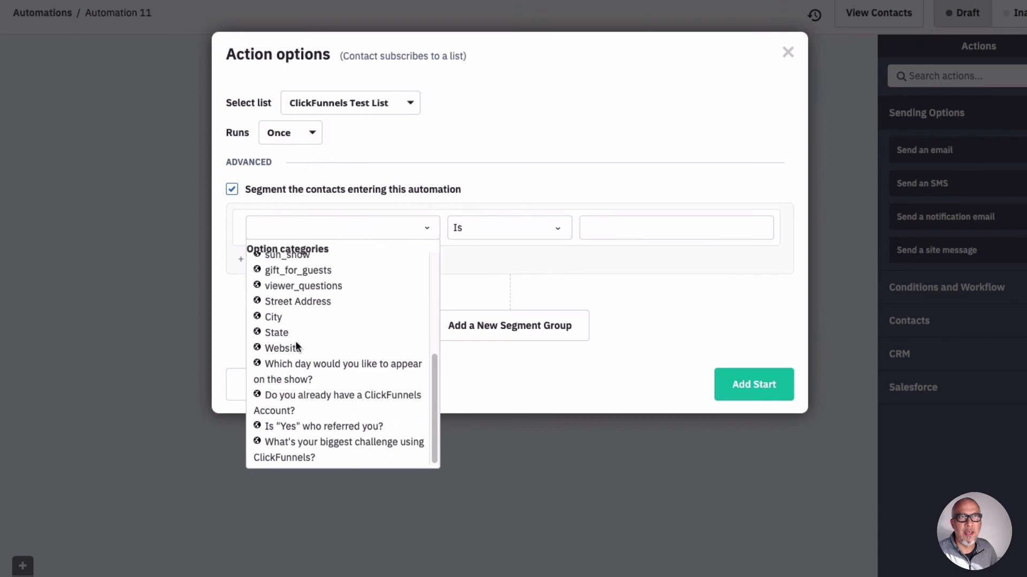
click(335, 396)
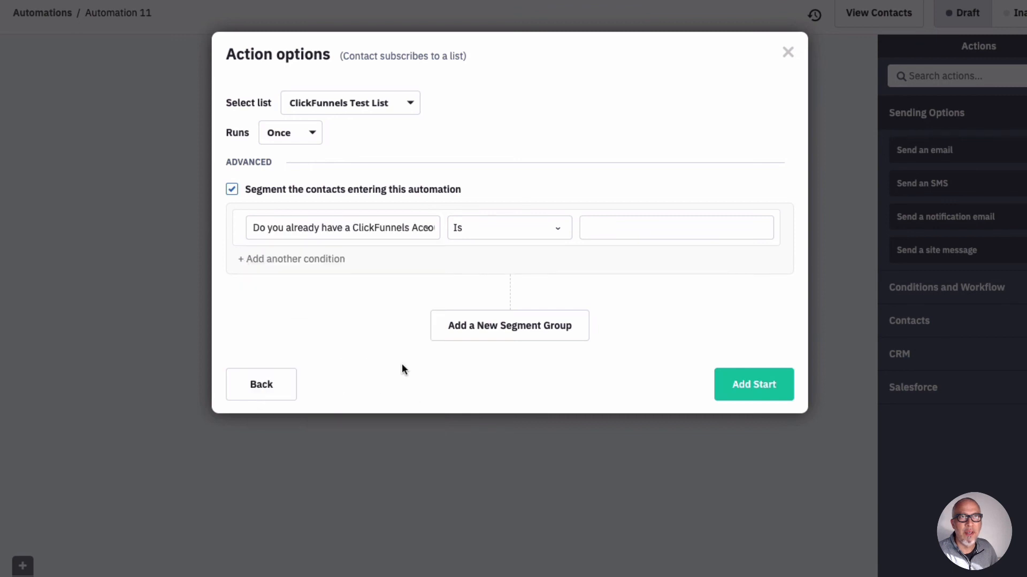
click(634, 234)
text(Yes)
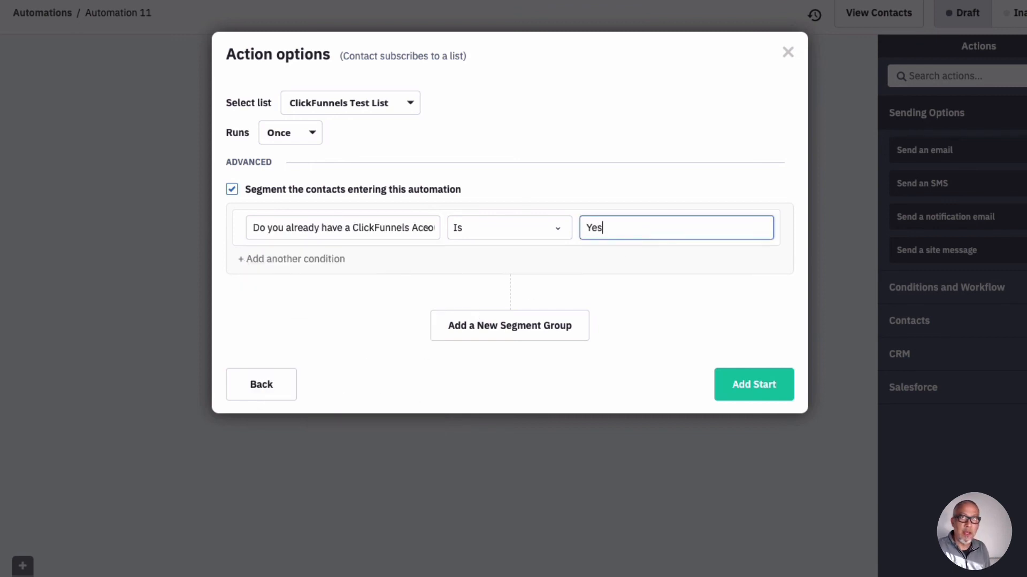
- Add the segmented list-subscription trigger to the automation and try to add a "Send an email" action
click(754, 385)
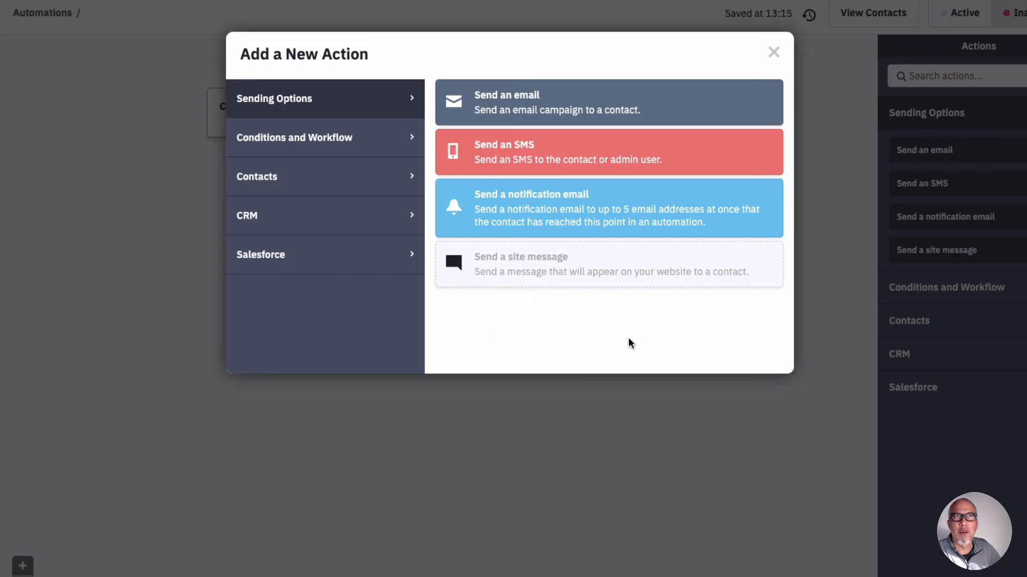
click(537, 112)
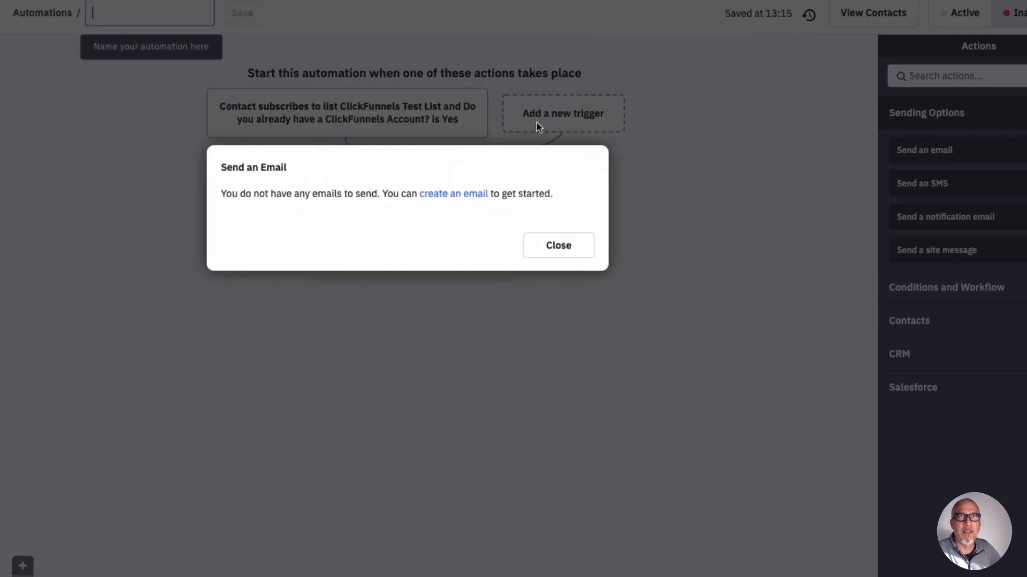
click(590, 246)
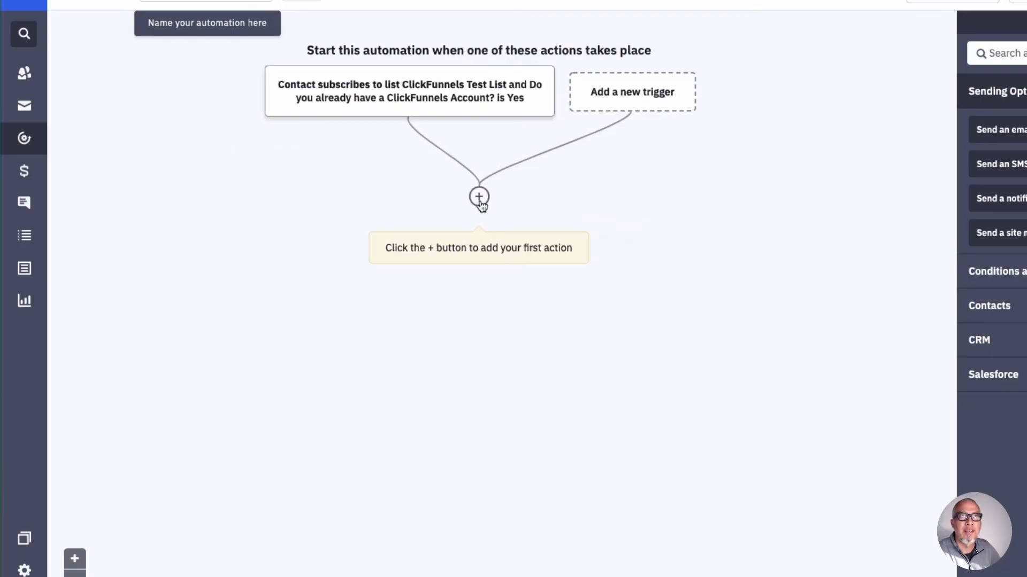
- Add an If/Else action below the trigger with the custom field condition "Do you already have a ClickFunnels Account?" Is No
click(479, 198)
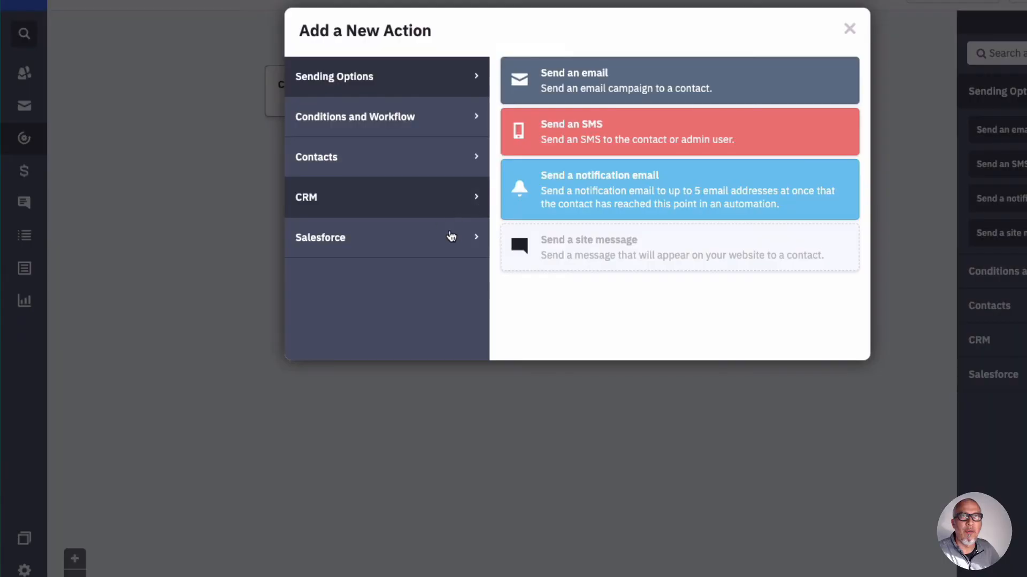
click(439, 128)
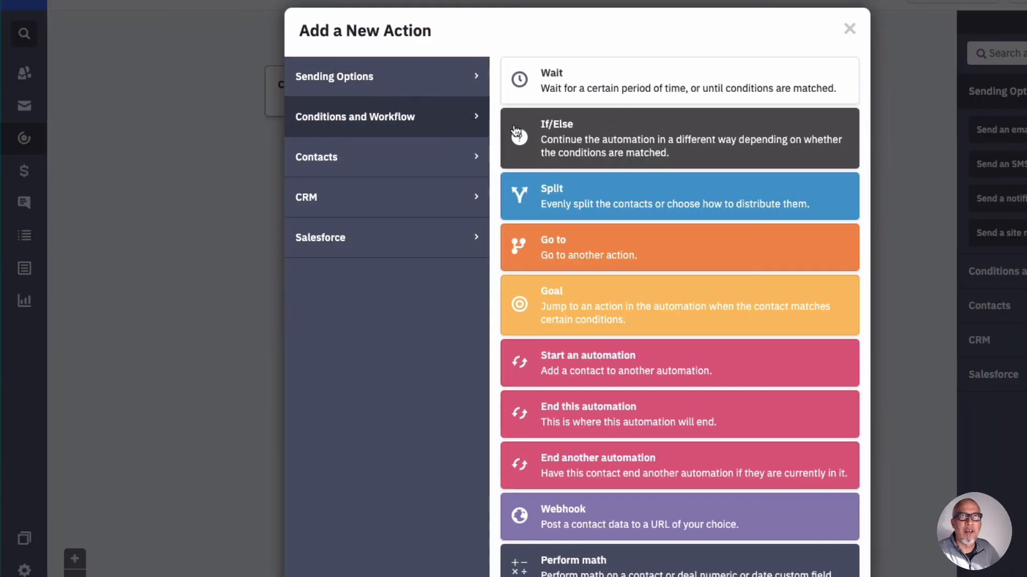
click(611, 174)
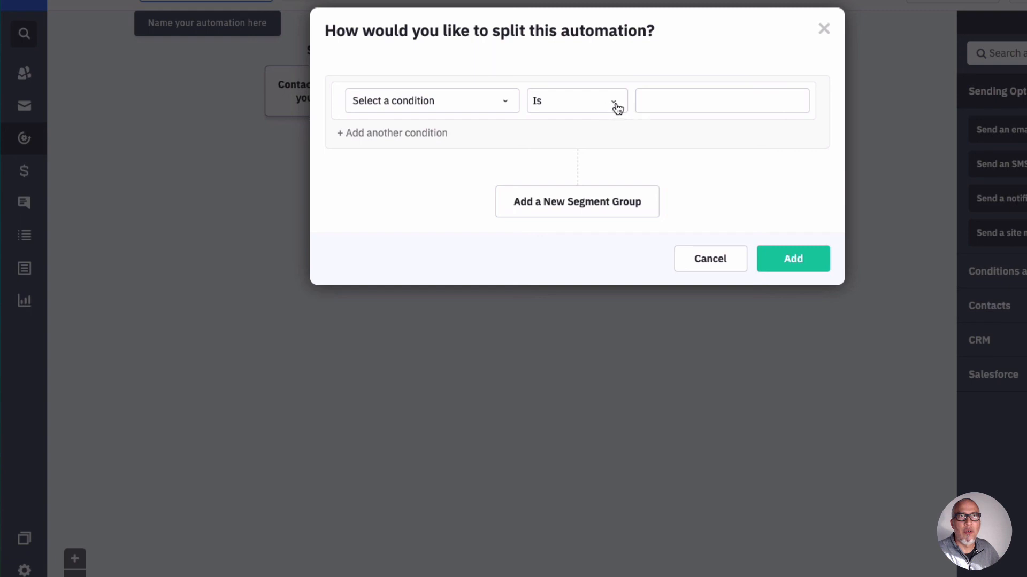
click(465, 97)
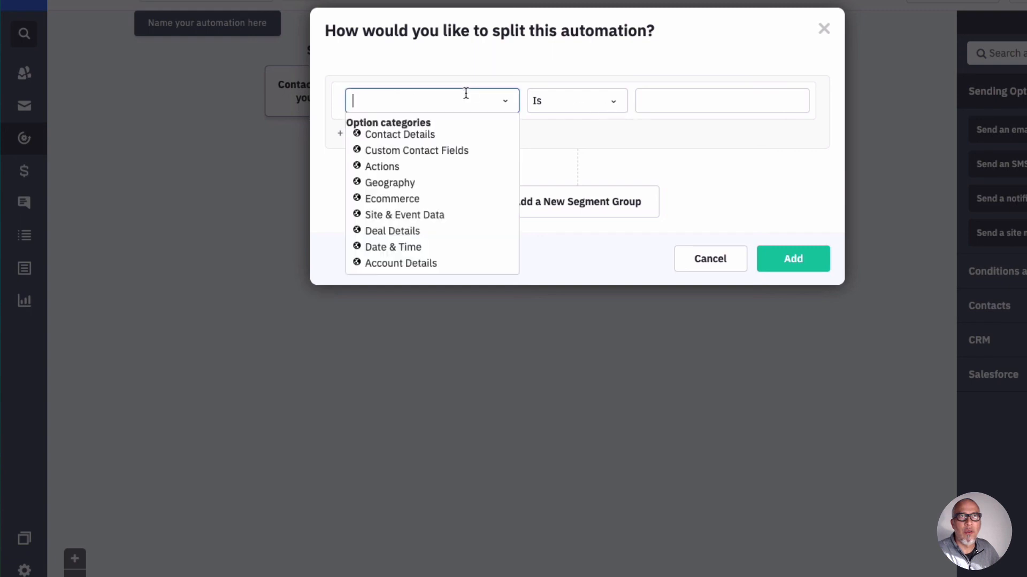
click(411, 152)
scroll(410, 267, down, 5)
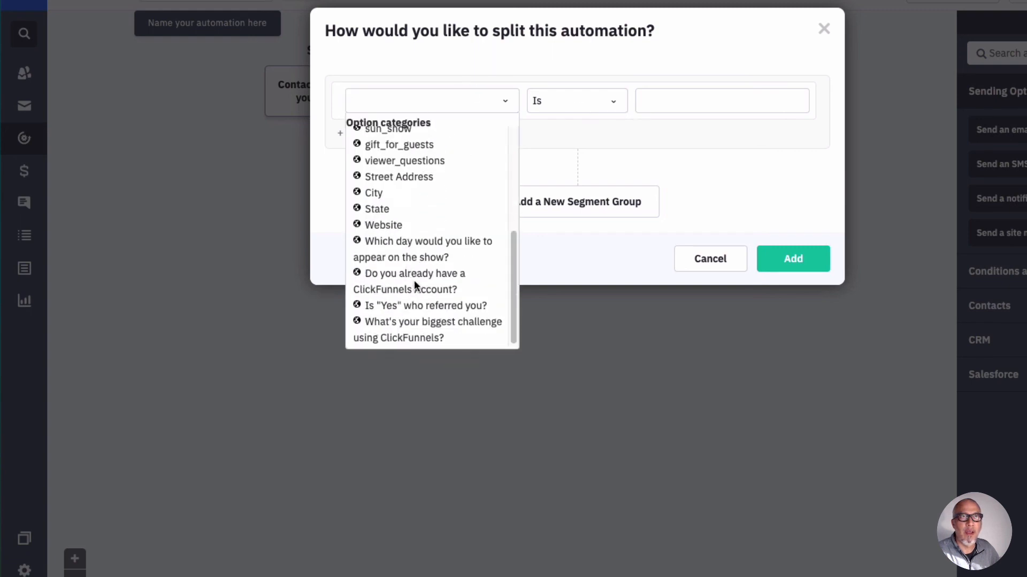
click(415, 287)
click(677, 101)
text(No)
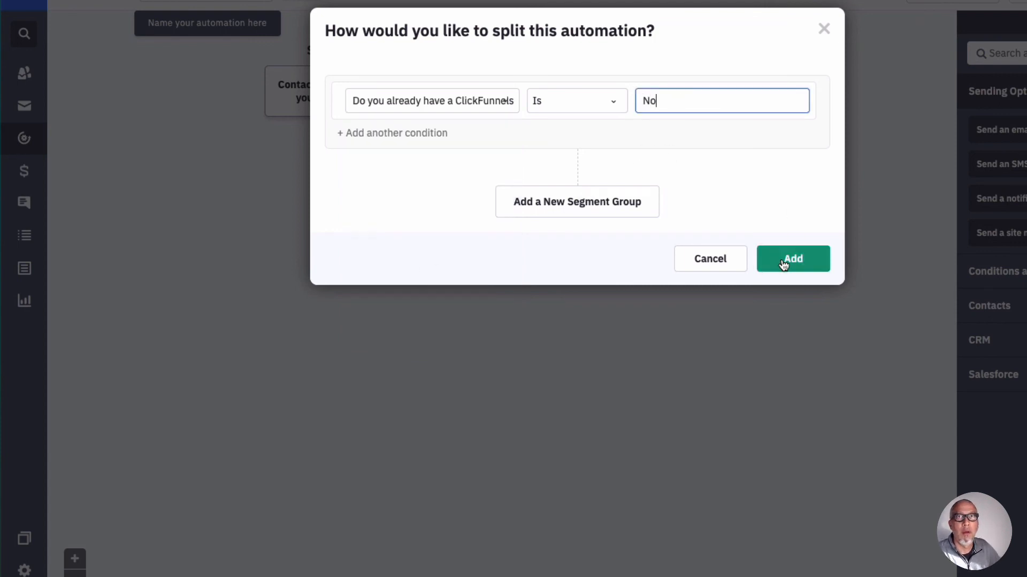
click(781, 261)
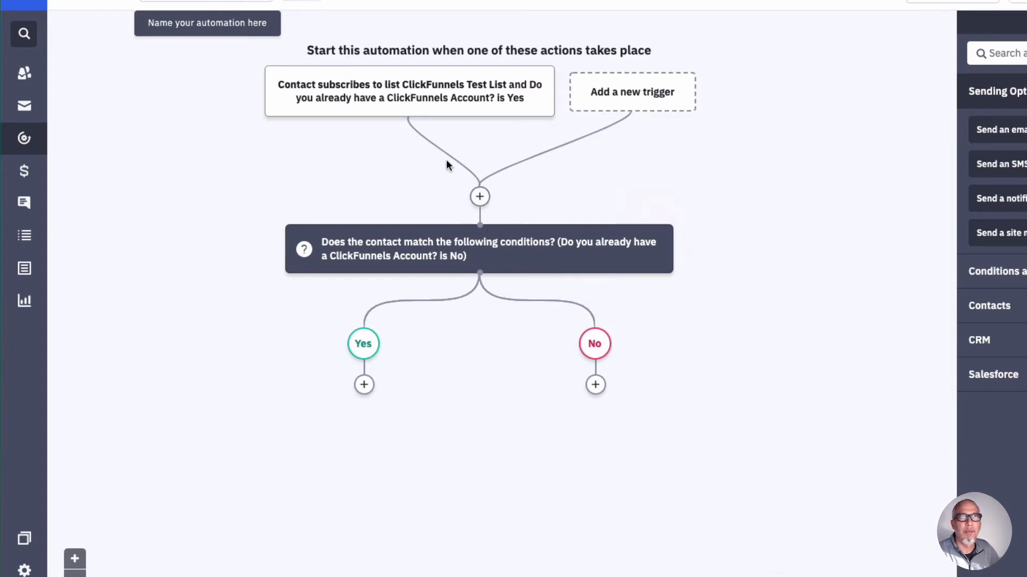
- Remove the contact segmentation from the ClickFunnels Test List start trigger and save the trigger
click(465, 105)
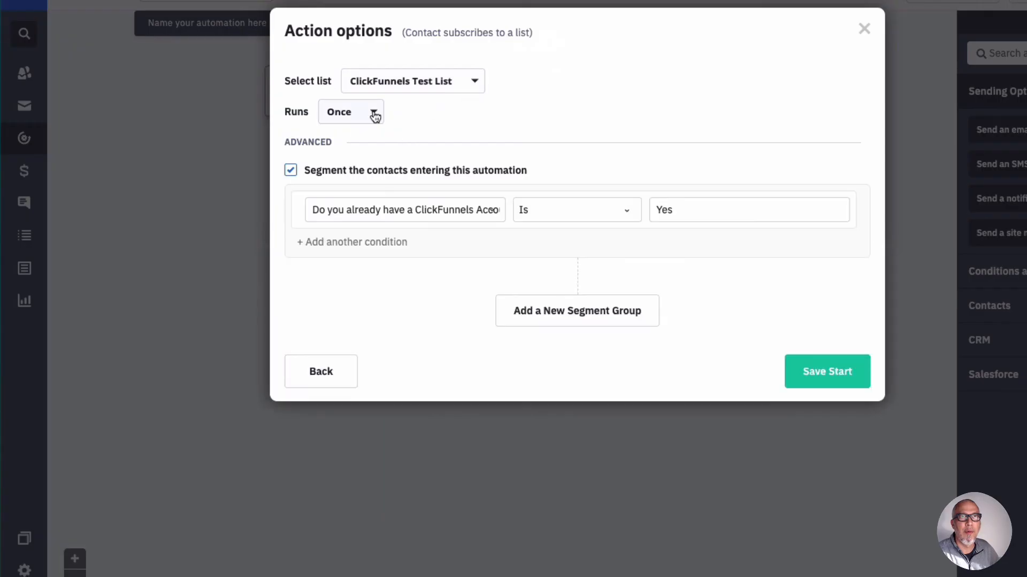
click(302, 175)
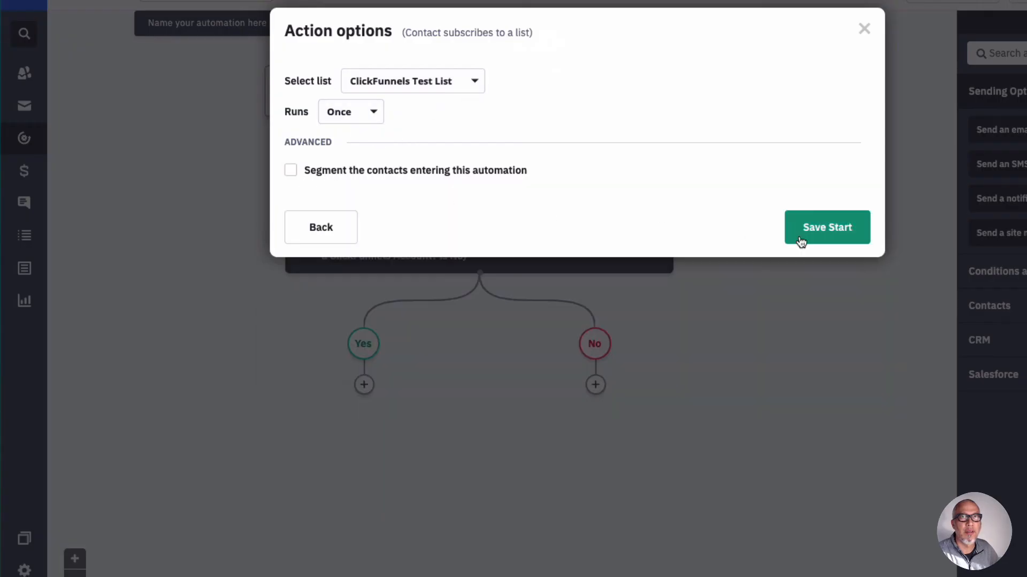
click(803, 236)
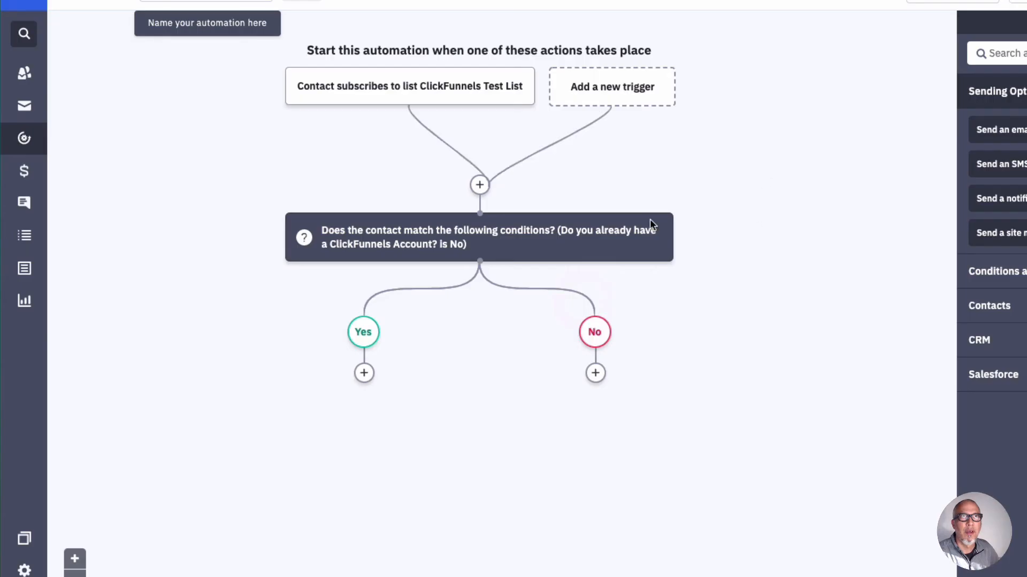
mouse_move(314, 96)
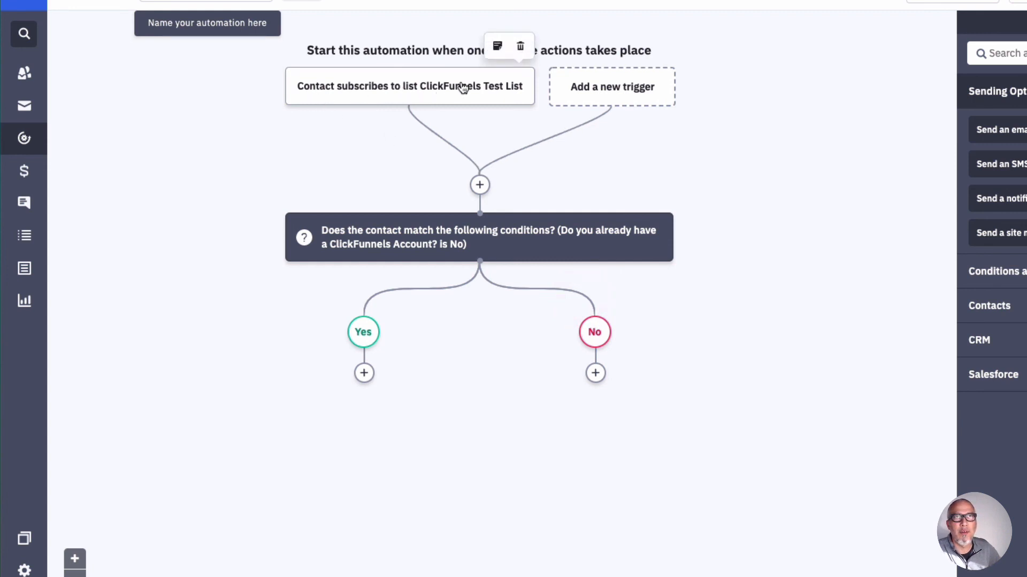
mouse_move(366, 244)
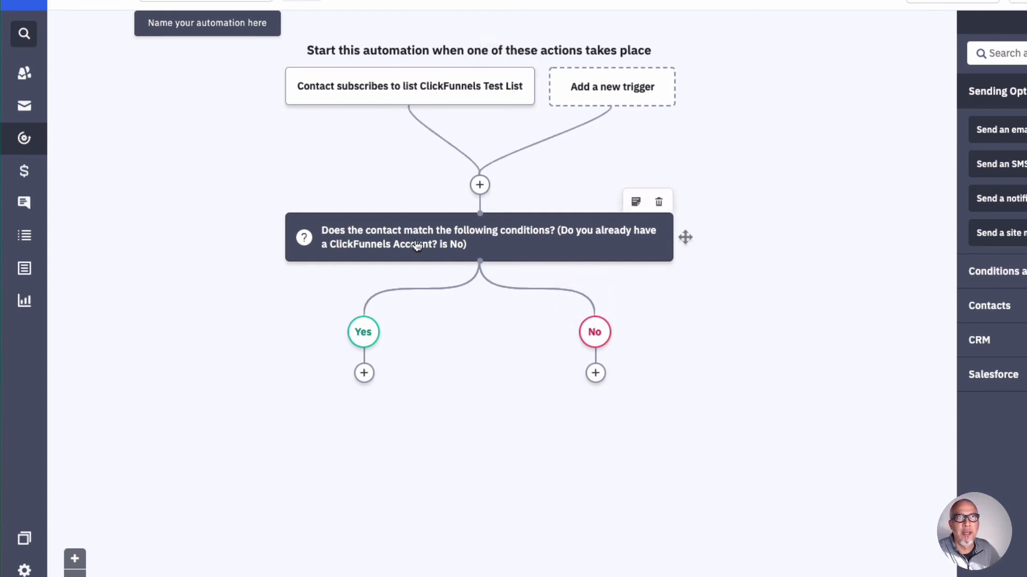